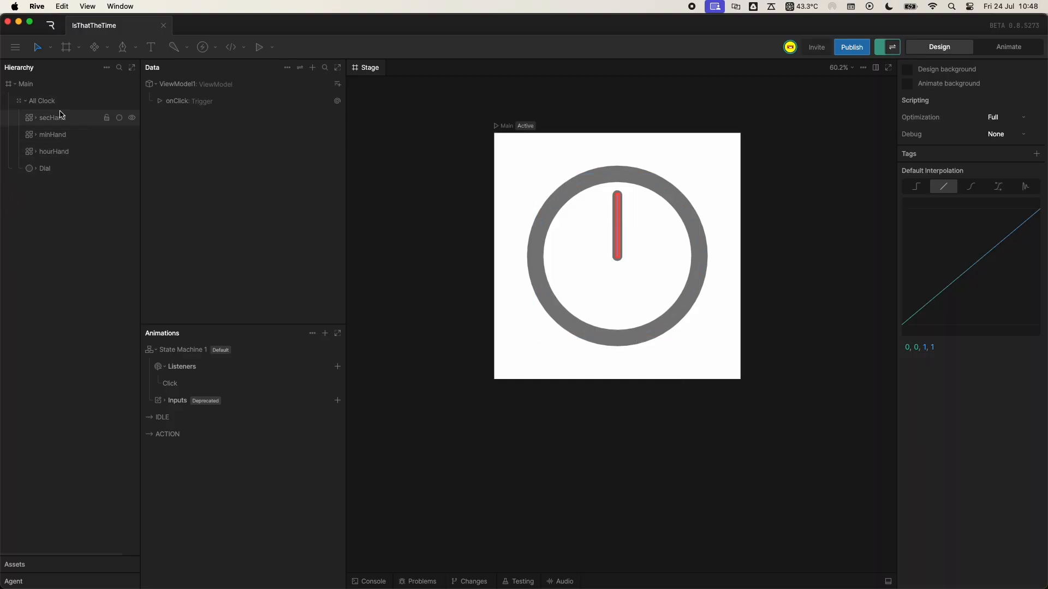
- Review the secHand, minHand and hourHand layers and the state machine with its IDLE and ACTION states
{"action": "left_click", "coordinate": [56, 151]}
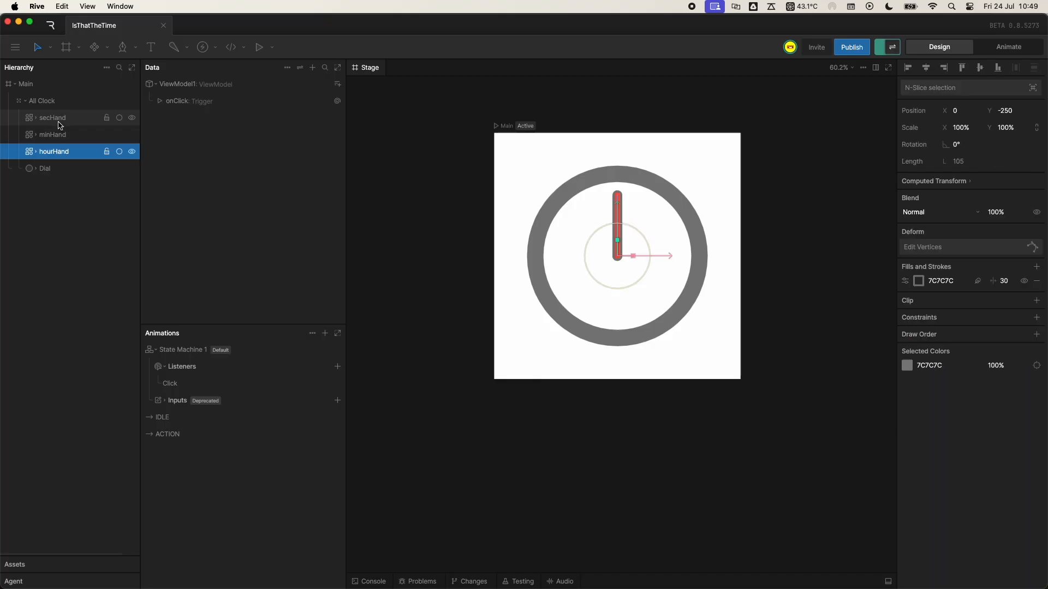
{"action": "left_click", "coordinate": [61, 120]}
{"action": "left_click", "coordinate": [62, 135]}
{"action": "left_click", "coordinate": [65, 152]}
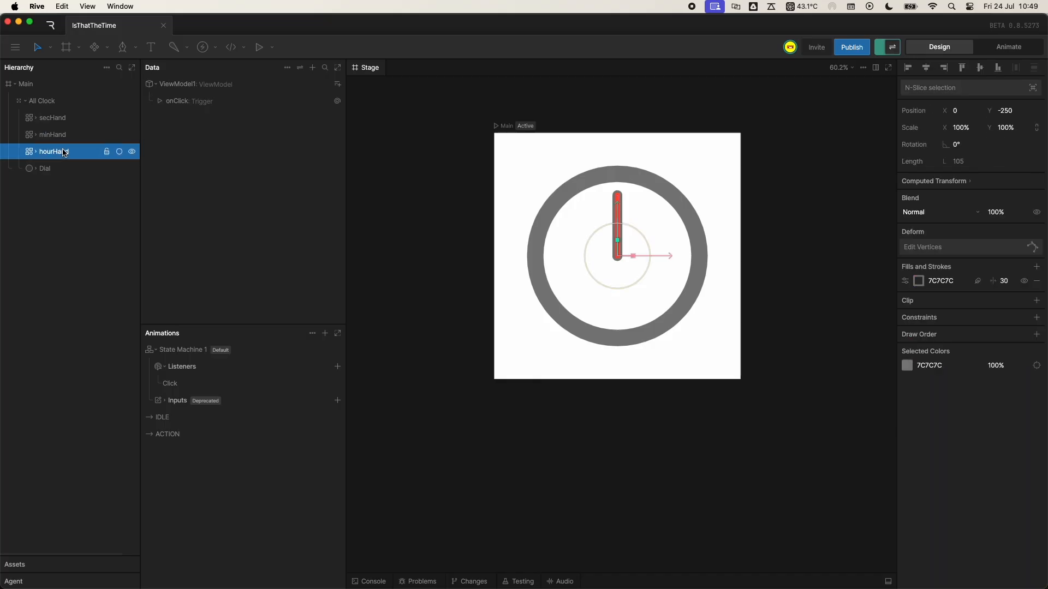
{"action": "key", "text": "Tab"}
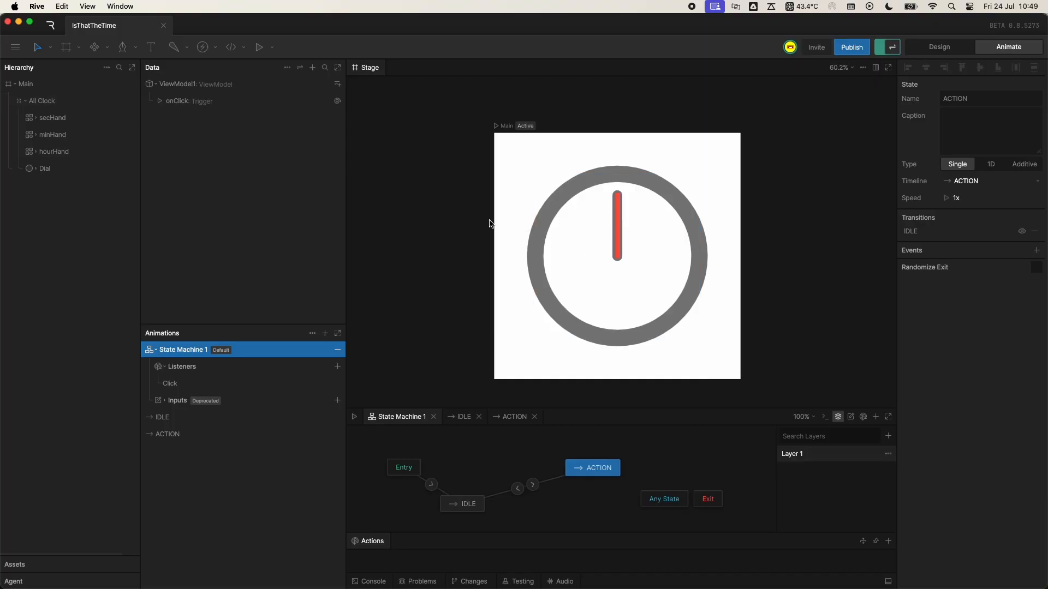
{"action": "key", "text": "Tab"}
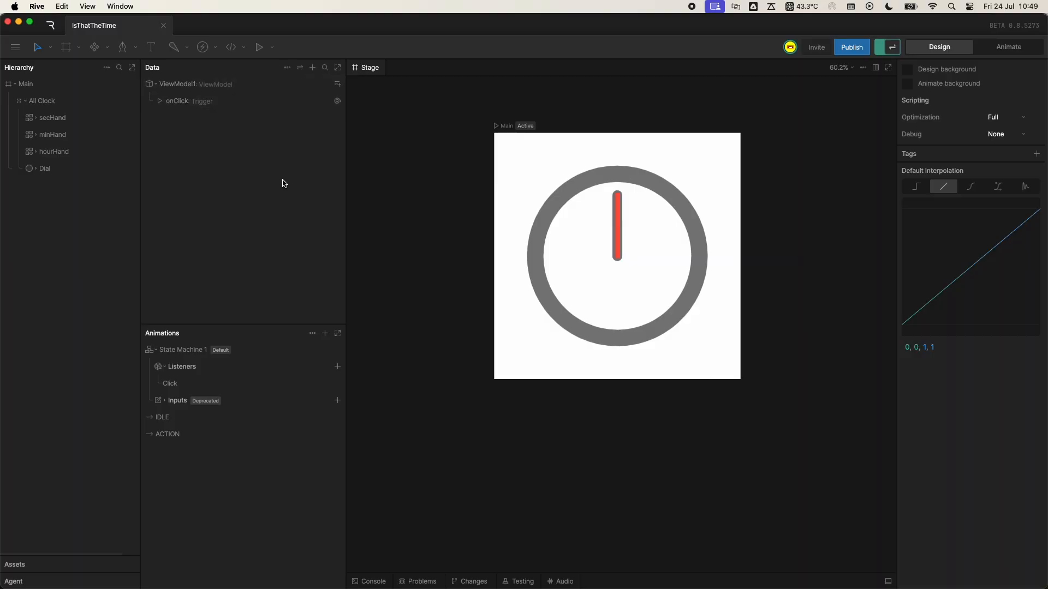
- Add a number property named timeSec to ViewModel1
{"action": "left_click", "coordinate": [312, 70]}
{"action": "left_click", "coordinate": [313, 70]}
{"action": "left_click", "coordinate": [338, 85]}
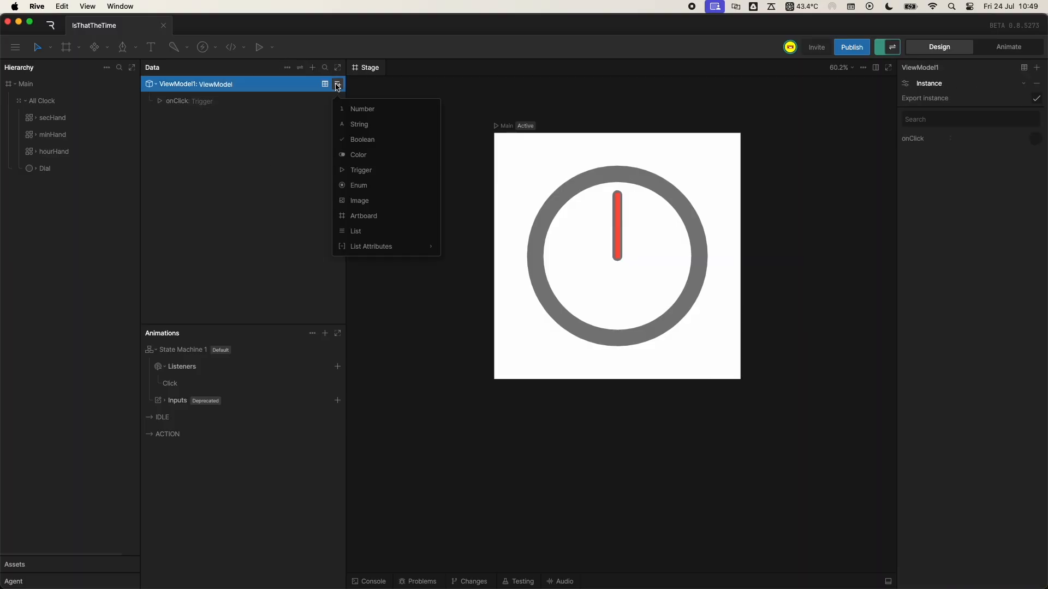
{"action": "left_click", "coordinate": [359, 109]}
{"action": "double_click", "coordinate": [200, 102]}
{"action": "type", "text": "time"}
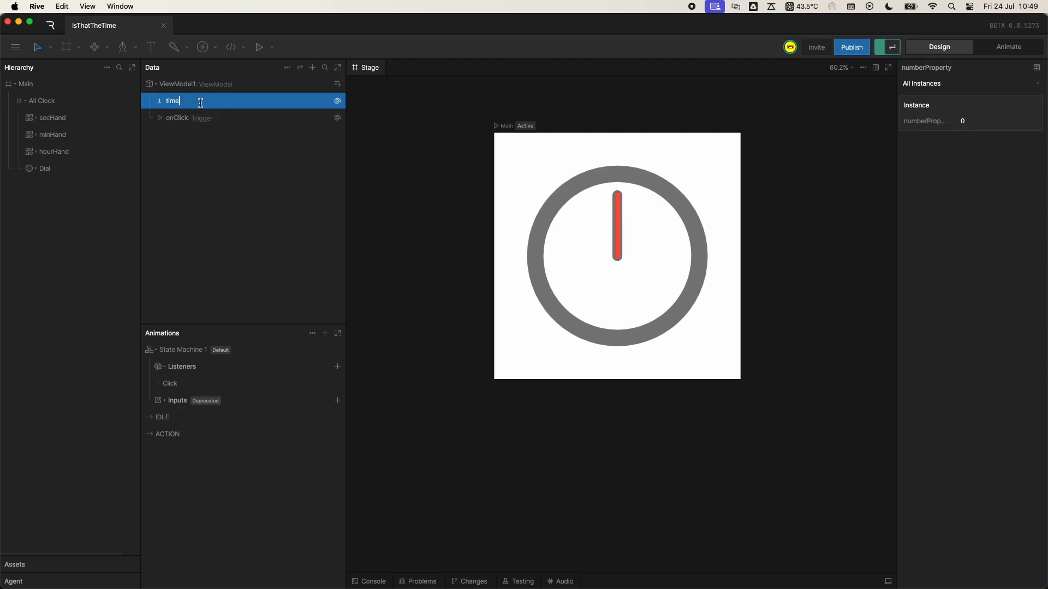
{"action": "type", "text": "Sec"}
{"action": "key", "text": "Return"}
- Add a second number property named timeMin to ViewModel1
{"action": "left_click", "coordinate": [338, 85]}
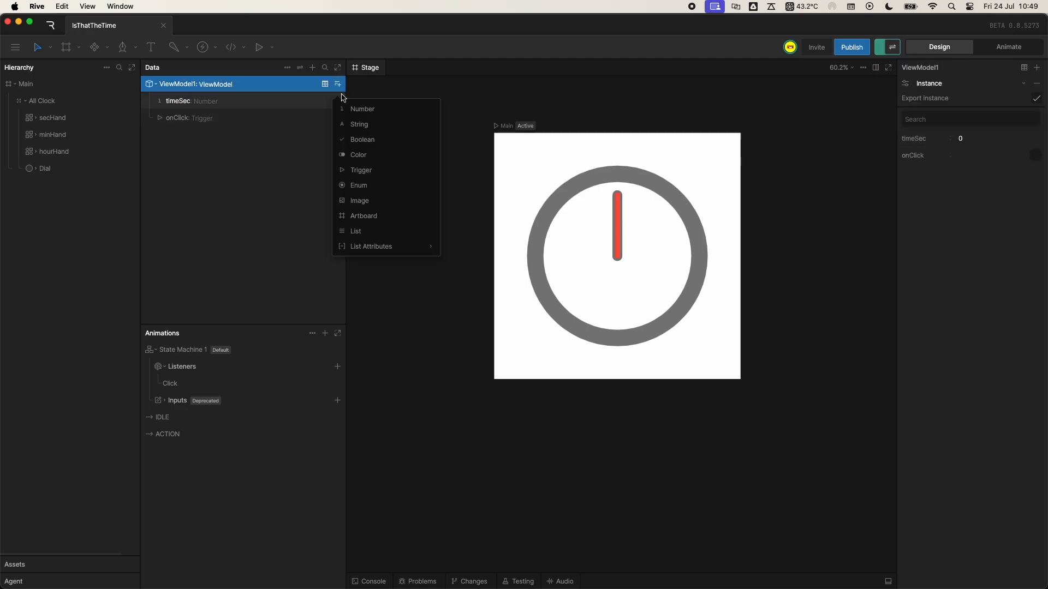
{"action": "left_click", "coordinate": [360, 109]}
{"action": "double_click", "coordinate": [219, 108]}
{"action": "type", "text": "timeMin"}
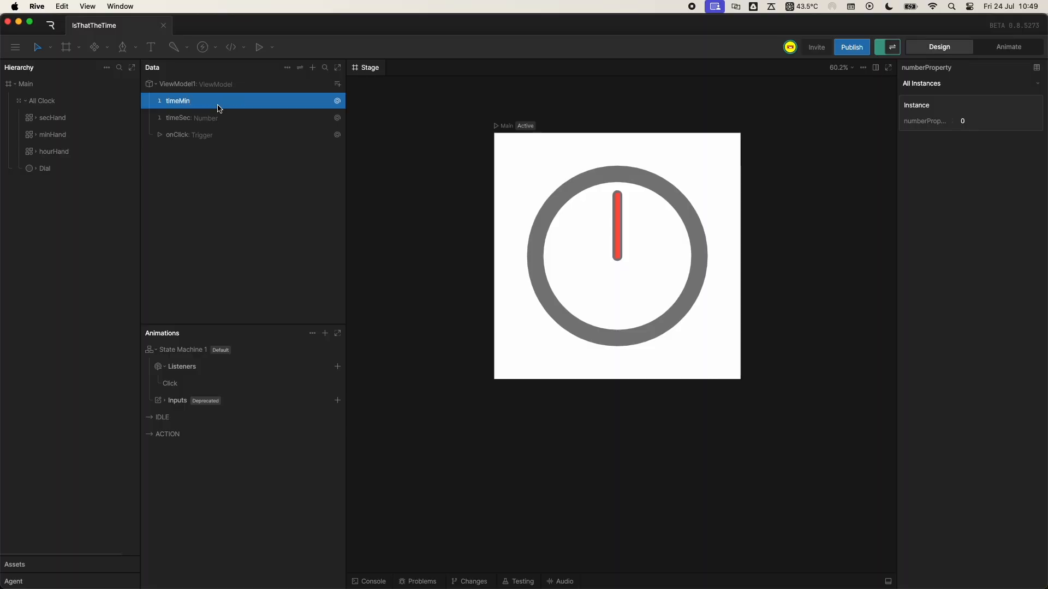
- Add a third number property named timeHour to ViewModel1
{"action": "left_click", "coordinate": [337, 85]}
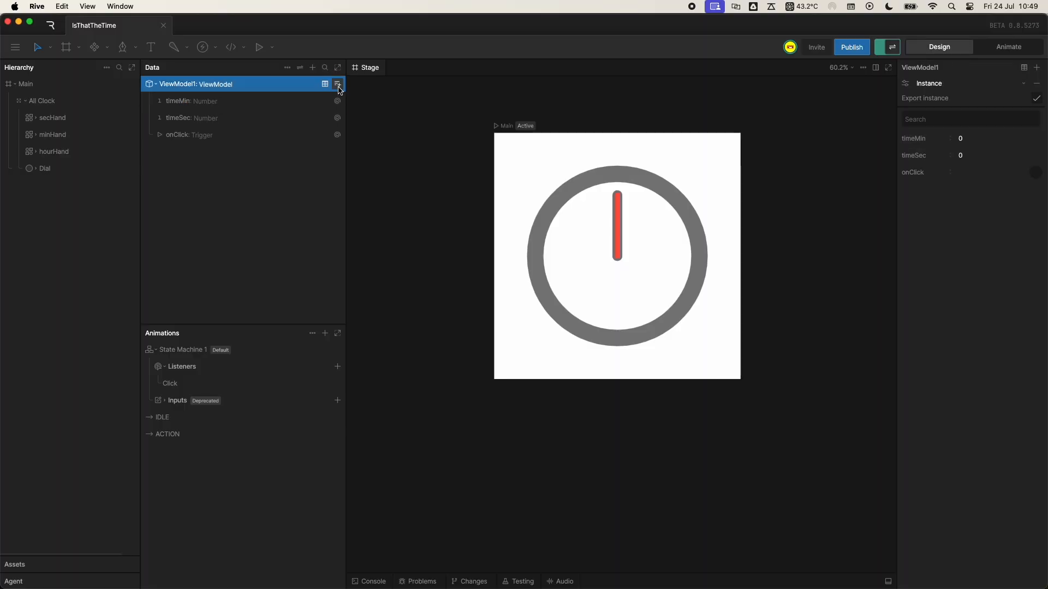
{"action": "left_click", "coordinate": [359, 109]}
{"action": "double_click", "coordinate": [232, 102]}
{"action": "type", "text": "timeHour"}
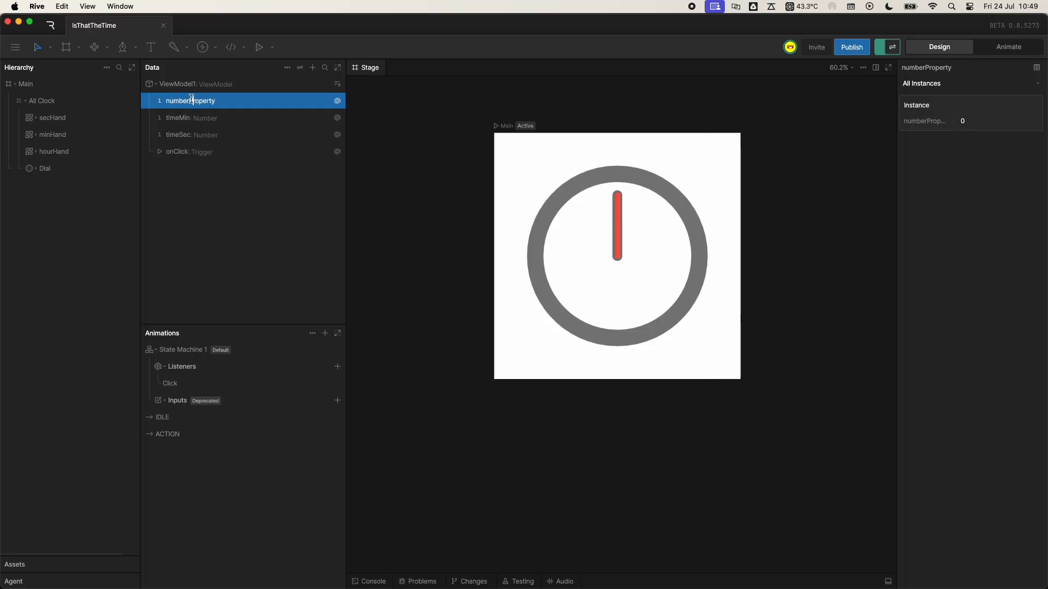
{"action": "key", "text": "Return"}
- Data-bind the rotation of secHand to the timeSec property, keeping the Degrees to Radians converter
{"action": "left_click", "coordinate": [82, 117]}
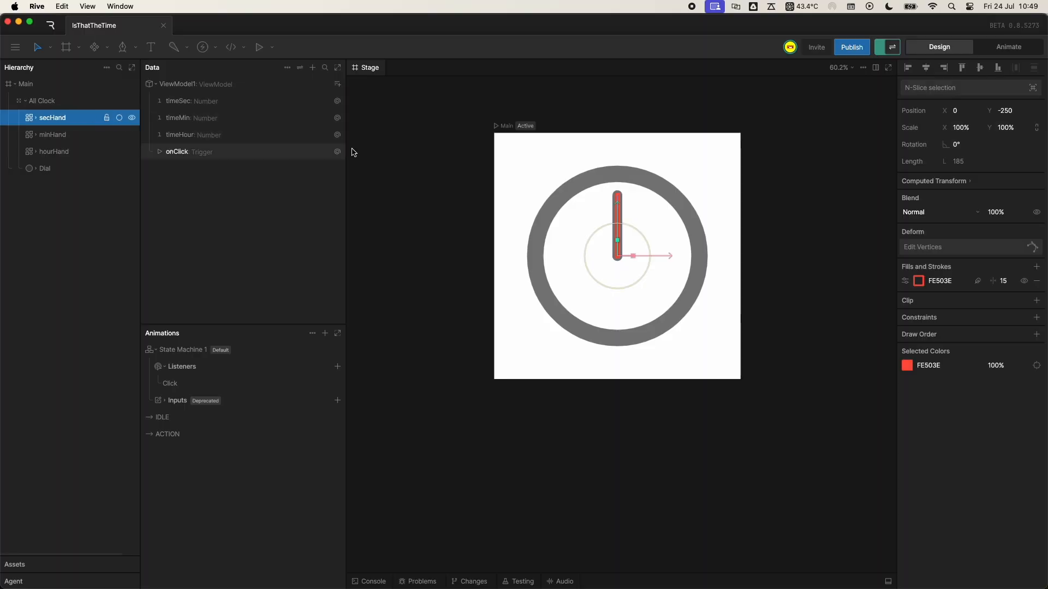
{"action": "right_click", "coordinate": [961, 143]}
{"action": "left_click", "coordinate": [971, 164]}
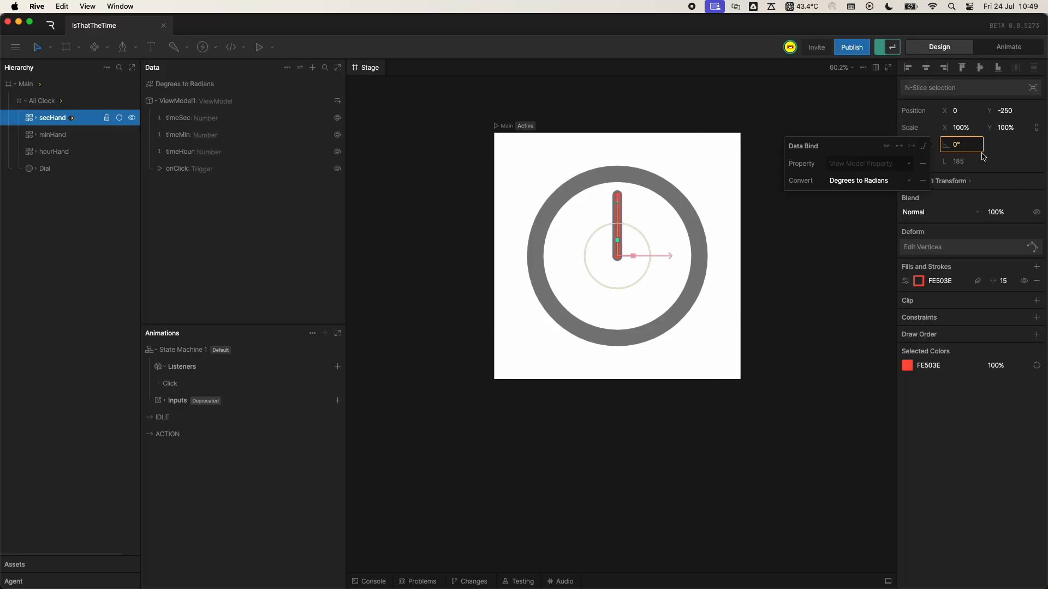
{"action": "left_click", "coordinate": [869, 163]}
{"action": "left_click", "coordinate": [867, 198]}
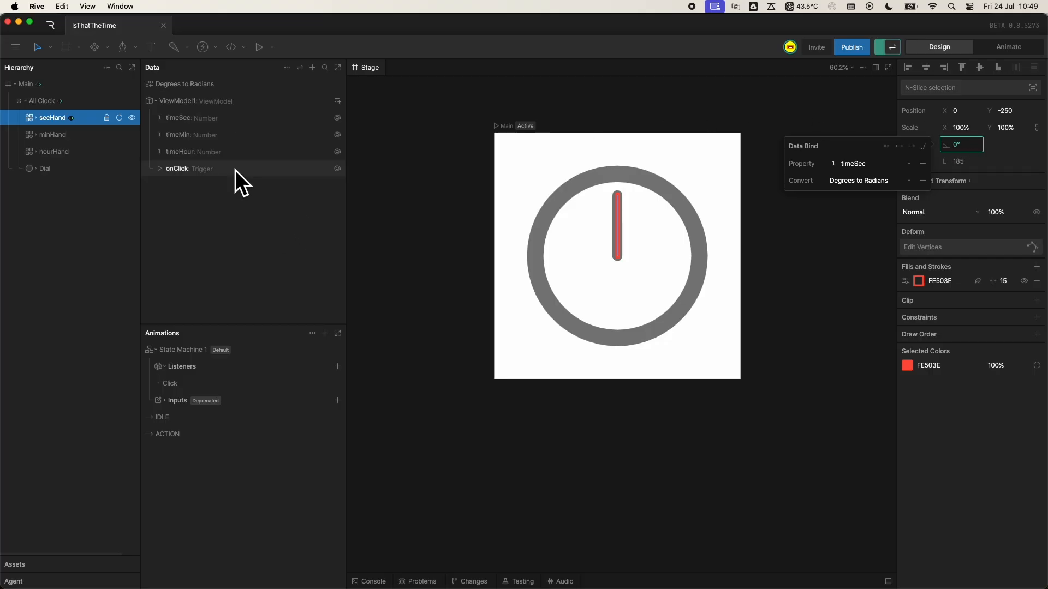
- Data-bind the rotation of minHand to the timeMin property with the Degrees to Radians converter
{"action": "left_click", "coordinate": [59, 135]}
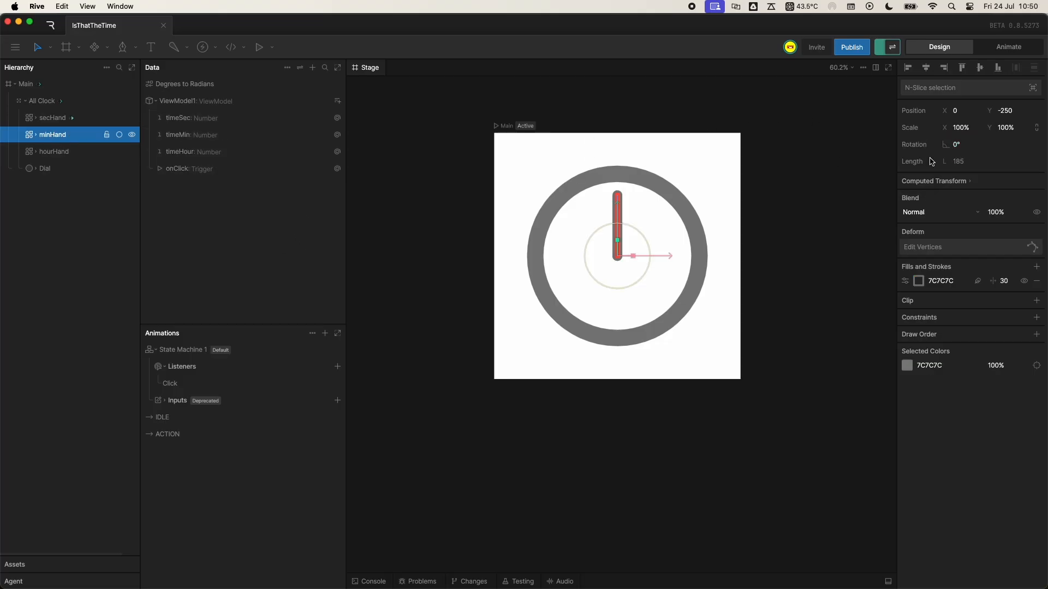
{"action": "right_click", "coordinate": [967, 143]}
{"action": "left_click", "coordinate": [981, 153]}
{"action": "left_click", "coordinate": [872, 169]}
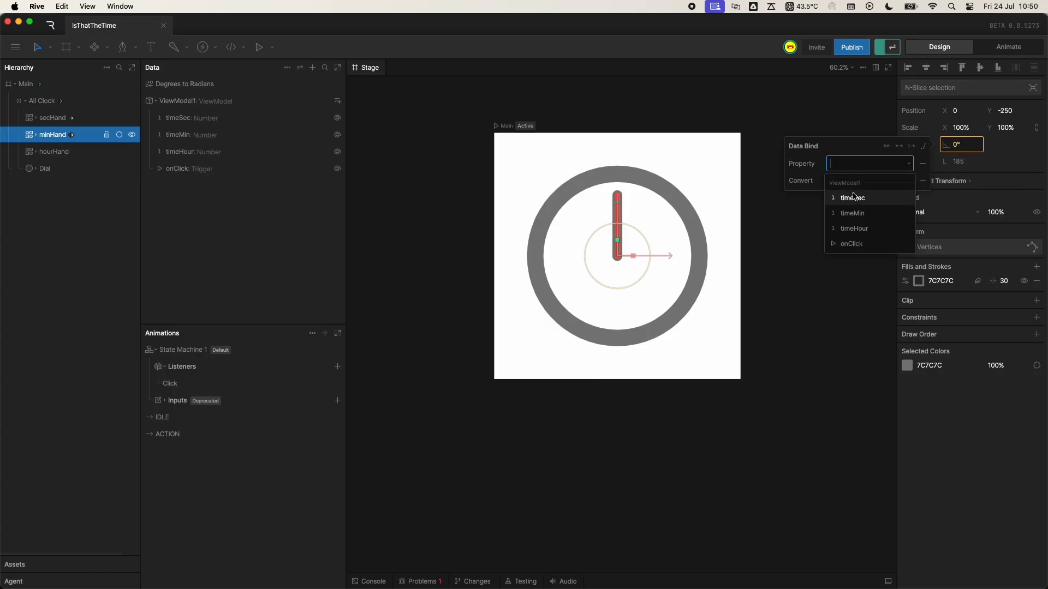
{"action": "left_click", "coordinate": [846, 213]}
- Data-bind the rotation of hourHand to the timeHour property with the Degrees to Radians converter
{"action": "left_click", "coordinate": [63, 154]}
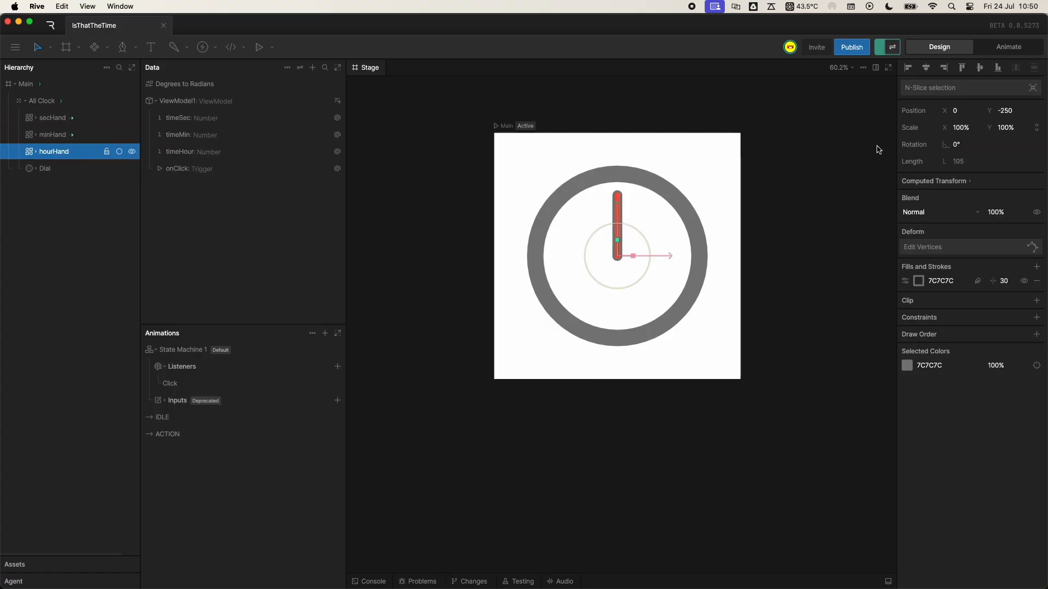
{"action": "right_click", "coordinate": [962, 144]}
{"action": "left_click", "coordinate": [971, 153]}
{"action": "left_click", "coordinate": [872, 172]}
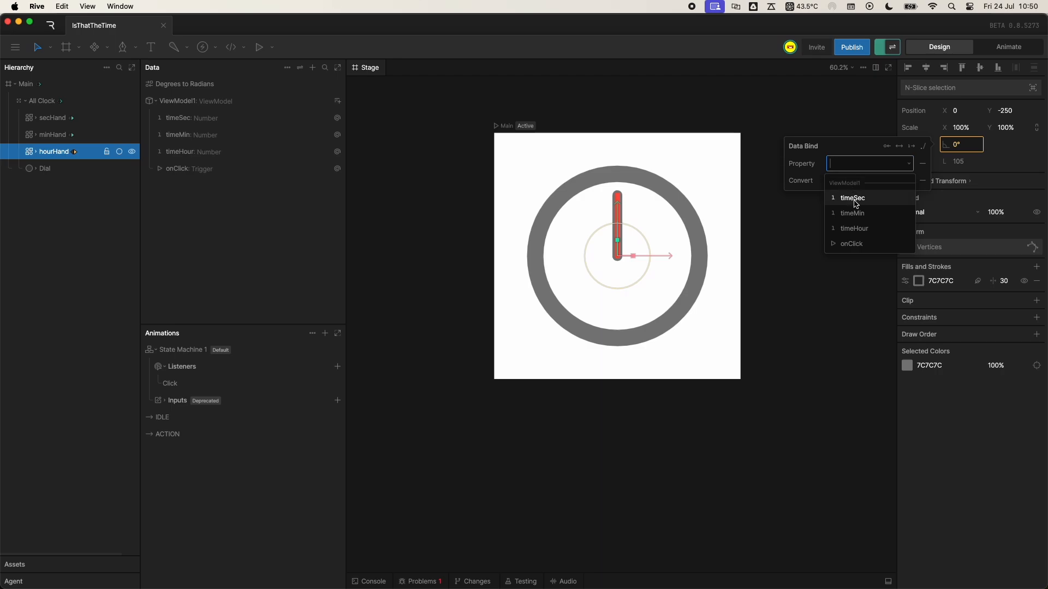
{"action": "left_click", "coordinate": [860, 227]}
{"action": "left_click", "coordinate": [227, 241]}
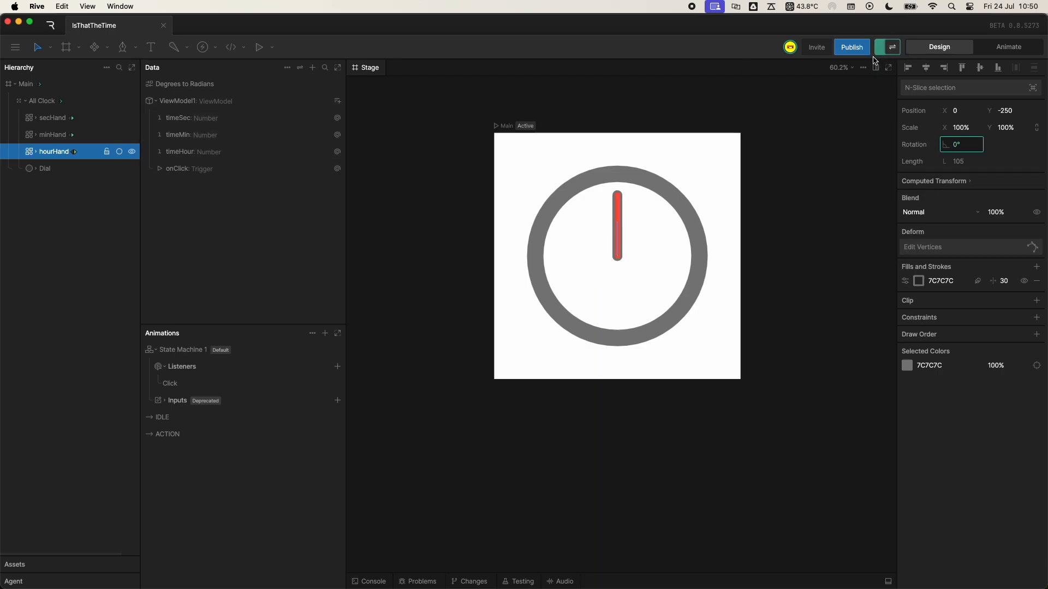
- Test the bound hands using the view model's values, setting timeHour to 10, timeMin to 30 and timeSec to 45
{"action": "left_click", "coordinate": [300, 68]}
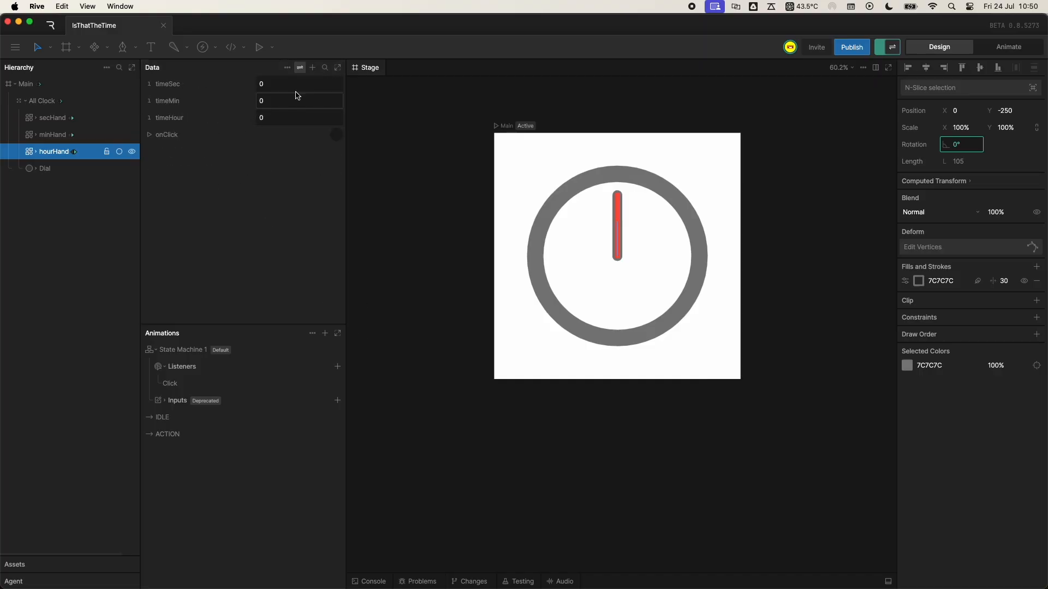
{"action": "left_click_drag", "start_coordinate": [293, 83], "coordinate": [277, 118]}
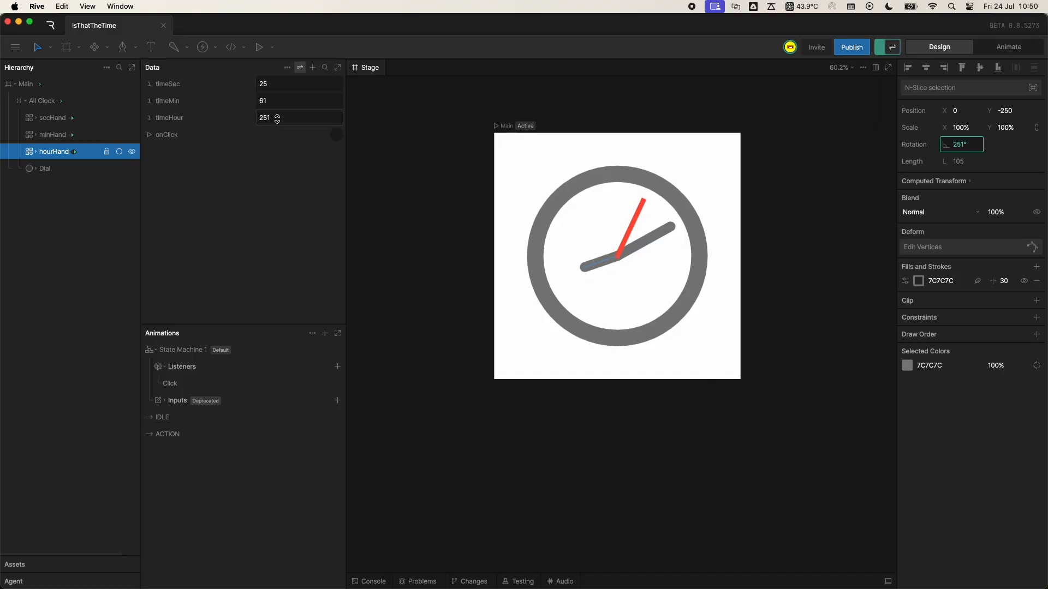
{"action": "left_click", "coordinate": [268, 116]}
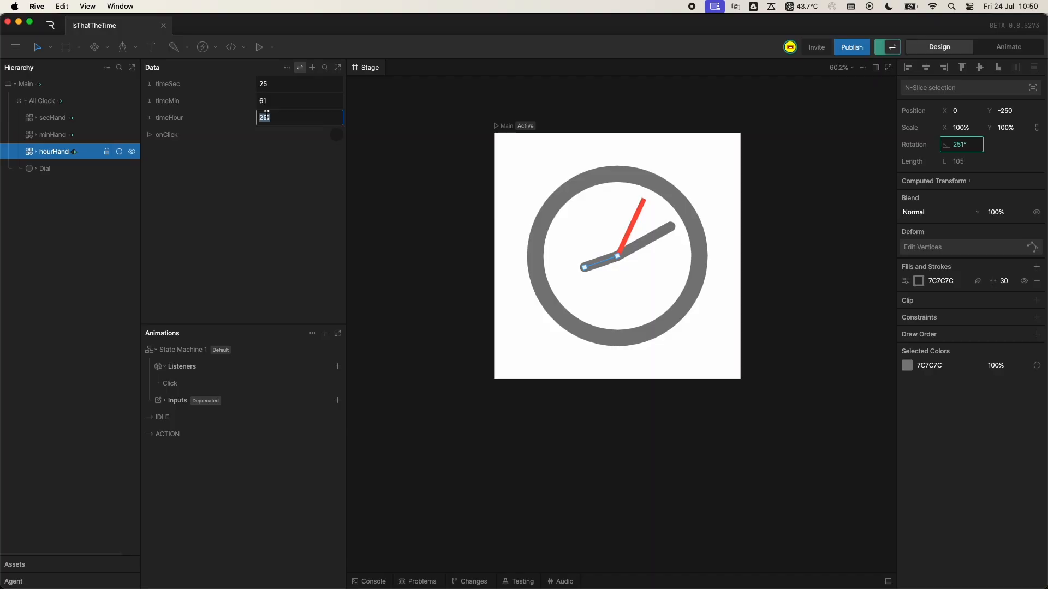
{"action": "type", "text": "10"}
{"action": "key", "text": "Return"}
{"action": "left_click", "coordinate": [268, 99]}
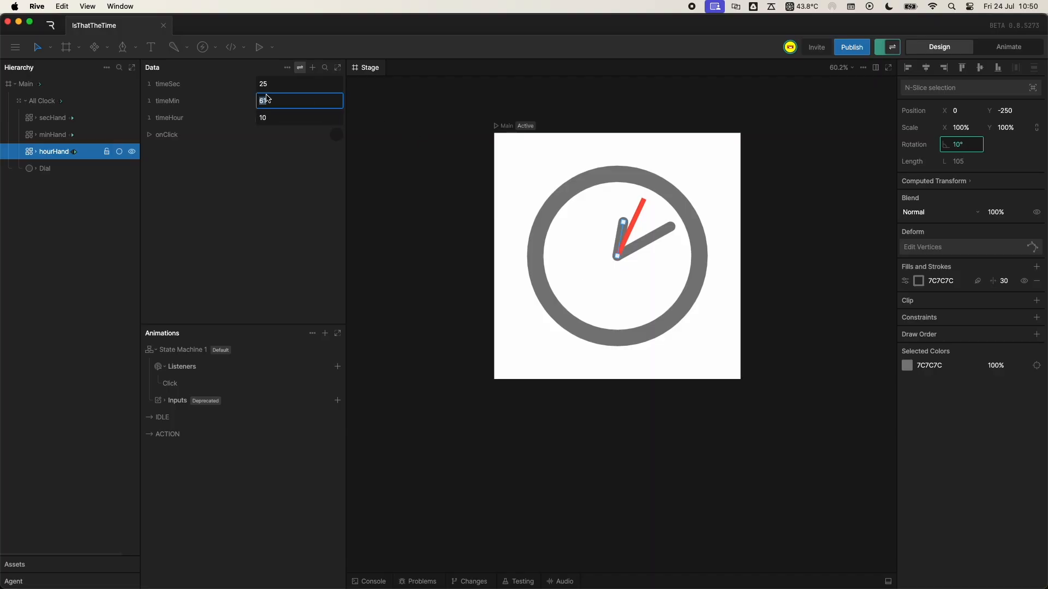
{"action": "key", "text": "Return"}
{"action": "left_click", "coordinate": [267, 83]}
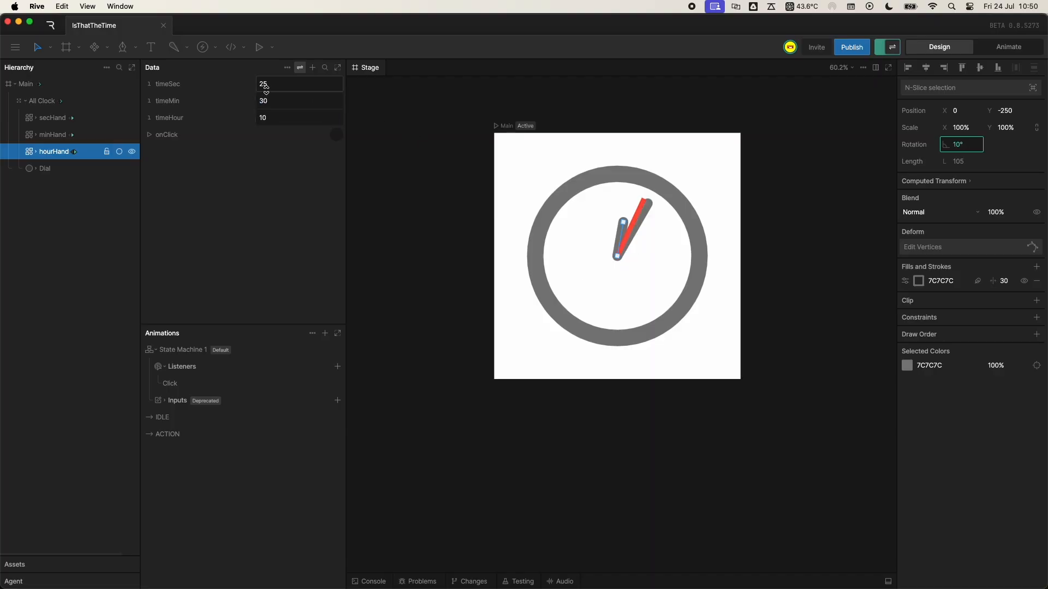
{"action": "type", "text": "45"}
{"action": "key", "text": "Return"}
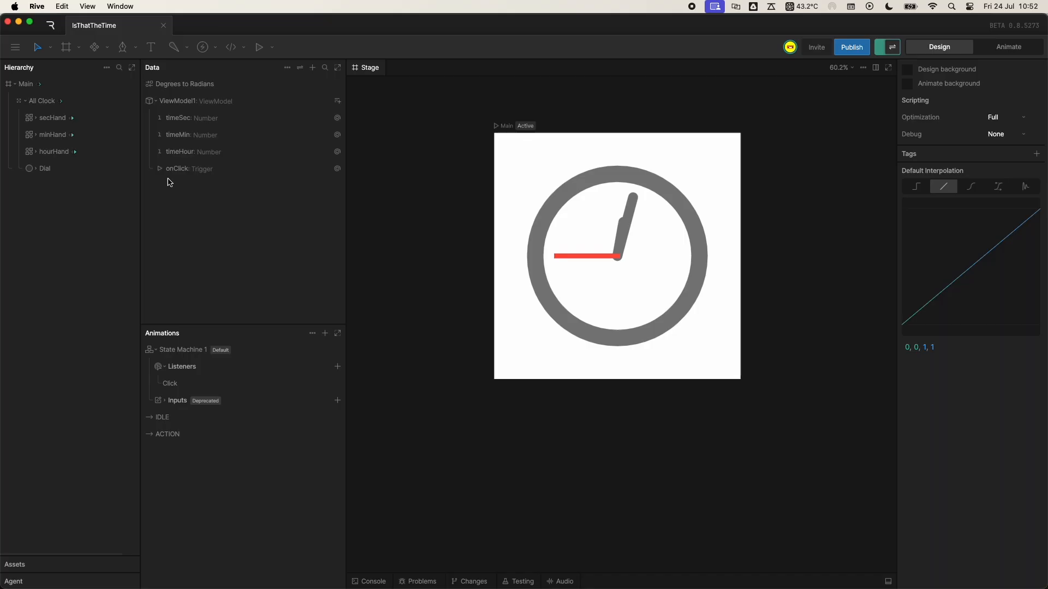
- Create a converter group and name it DegreestoMins
{"action": "left_click", "coordinate": [314, 68]}
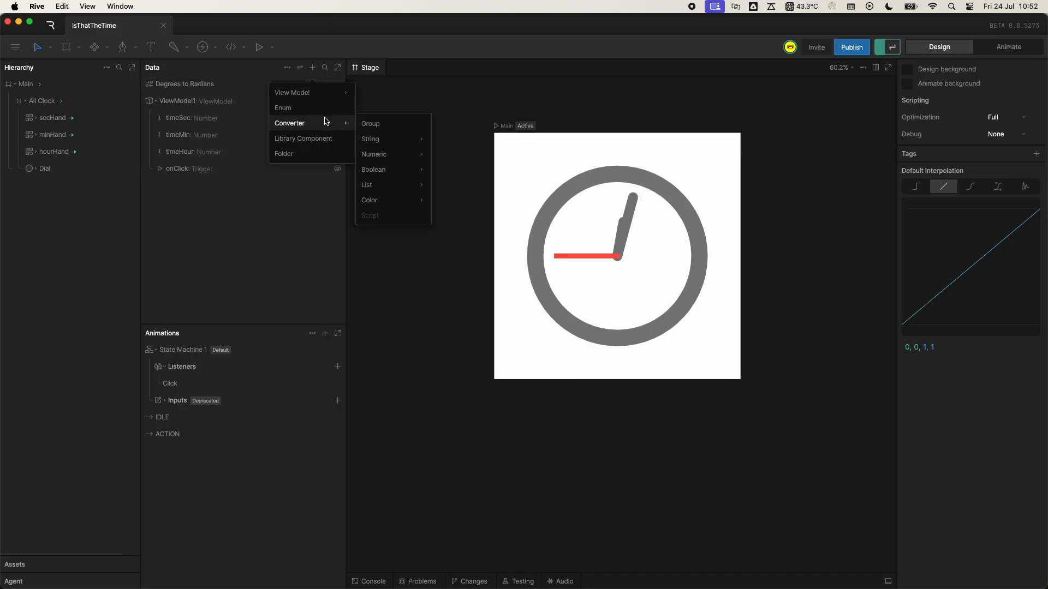
{"action": "mouse_move", "coordinate": [311, 95]}
{"action": "mouse_move", "coordinate": [322, 123]}
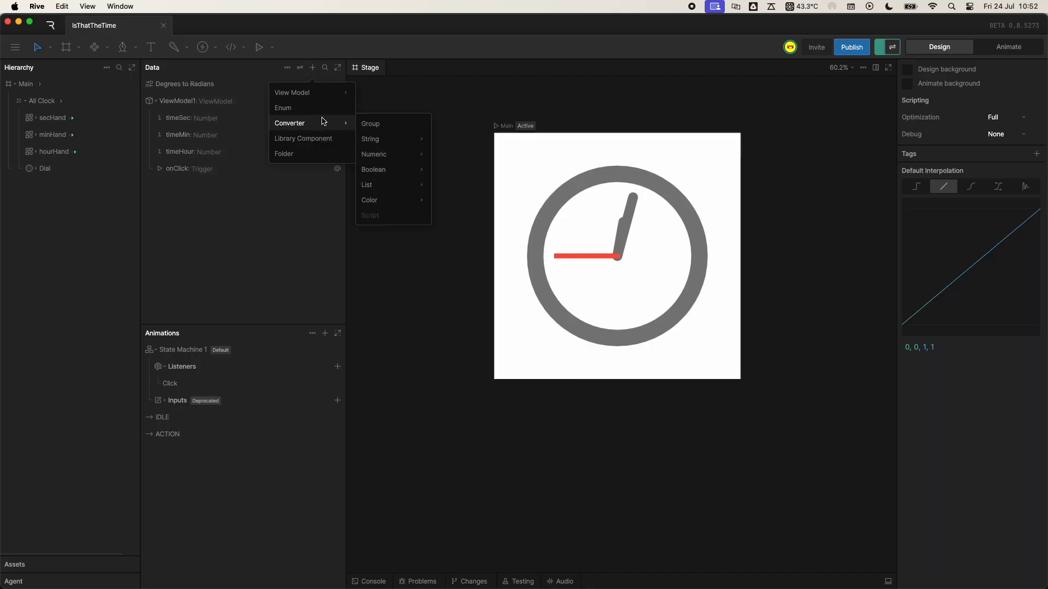
{"action": "left_click", "coordinate": [394, 125]}
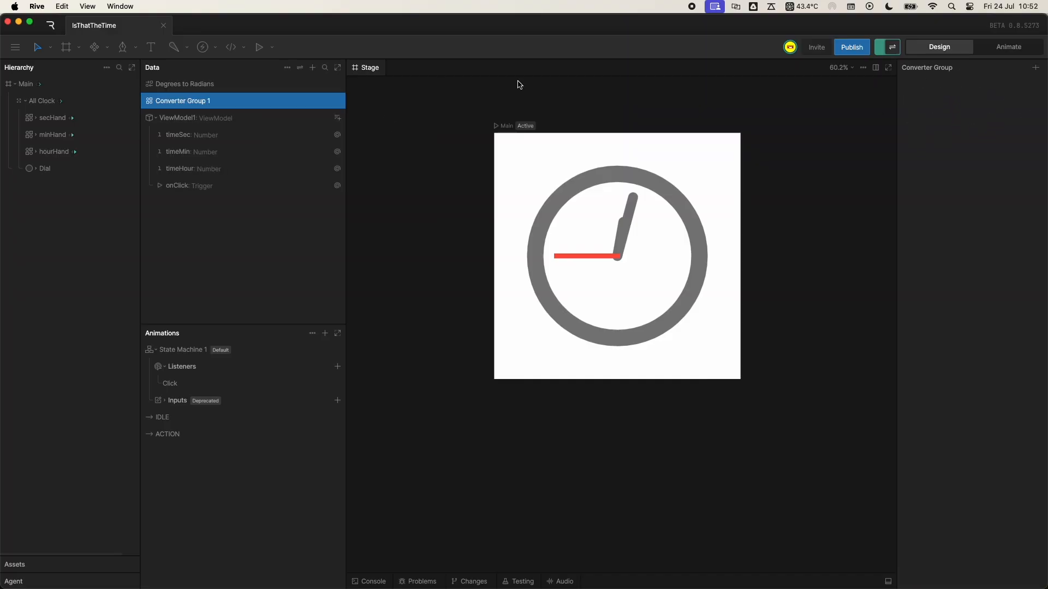
{"action": "double_click", "coordinate": [185, 102]}
{"action": "type", "text": "DegreestoMins"}
- Add the existing Degrees to Radians converter to the DegreestoMins group
{"action": "left_click", "coordinate": [1032, 66]}
{"action": "mouse_move", "coordinate": [990, 108]}
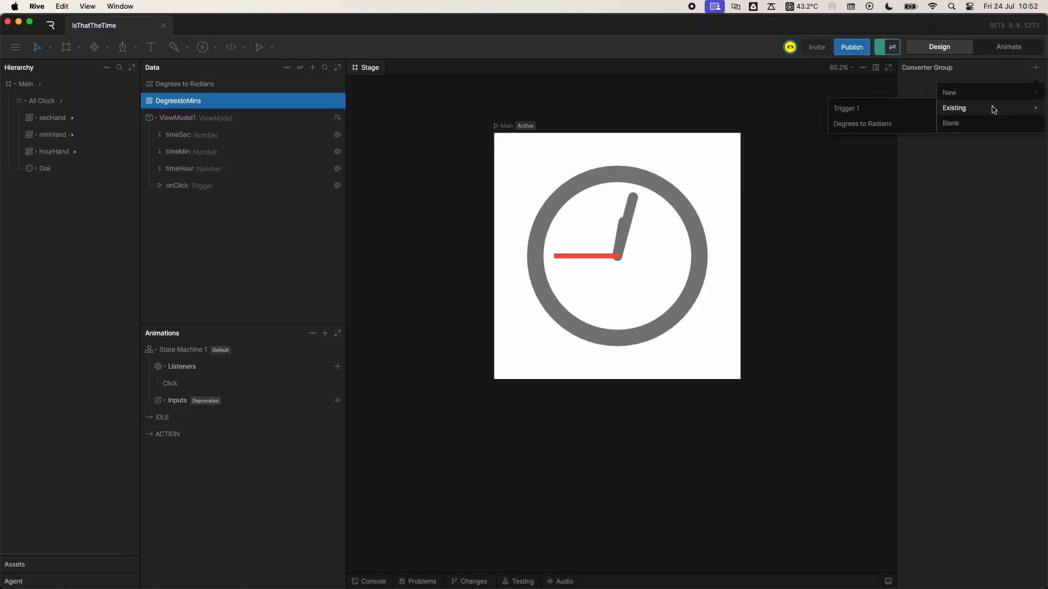
{"action": "left_click", "coordinate": [864, 125]}
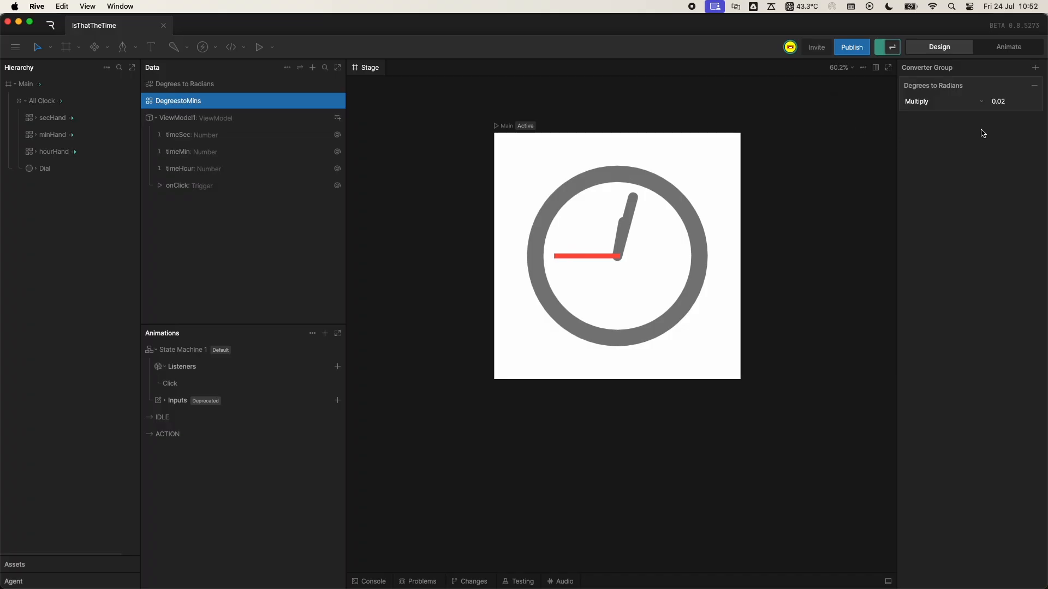
- Add a new numeric Calculate converter to the DegreestoMins group that multiplies by 6
{"action": "left_click", "coordinate": [1035, 83]}
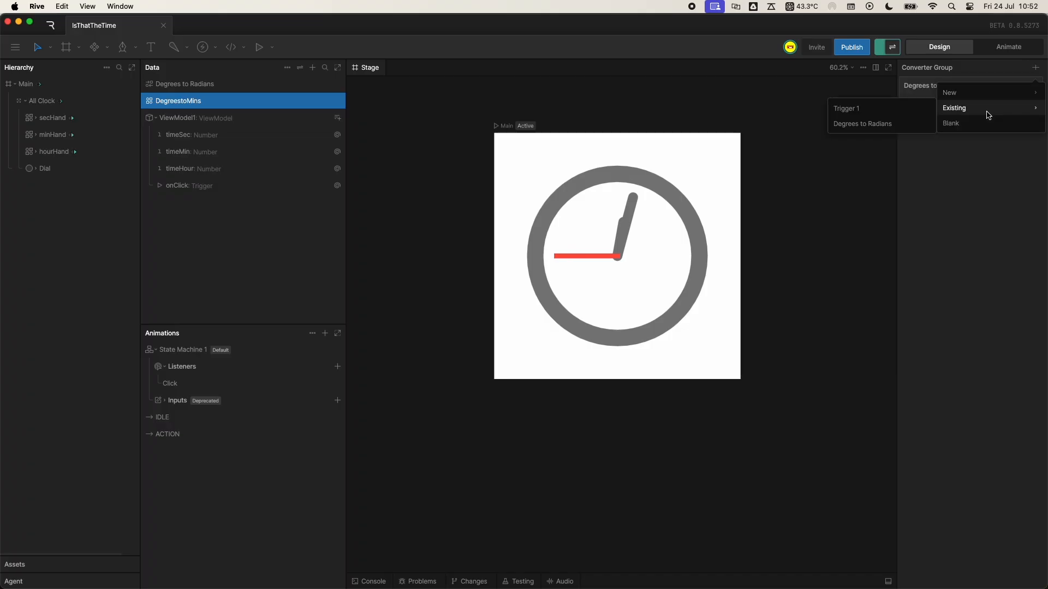
{"action": "mouse_move", "coordinate": [964, 99]}
{"action": "mouse_move", "coordinate": [872, 107]}
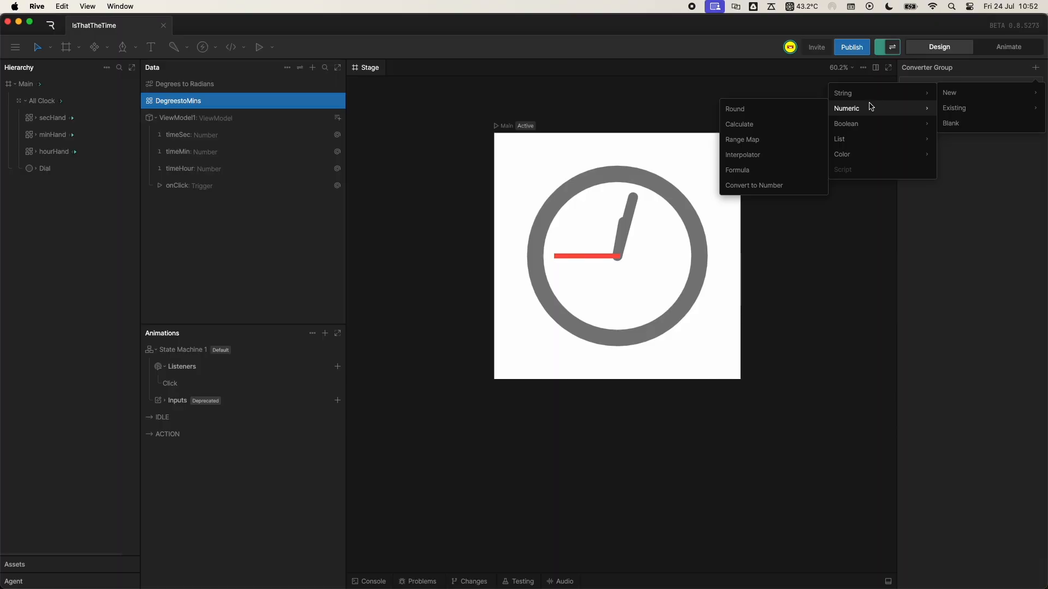
{"action": "left_click", "coordinate": [756, 121]}
{"action": "left_click", "coordinate": [949, 146]}
{"action": "left_click", "coordinate": [942, 176]}
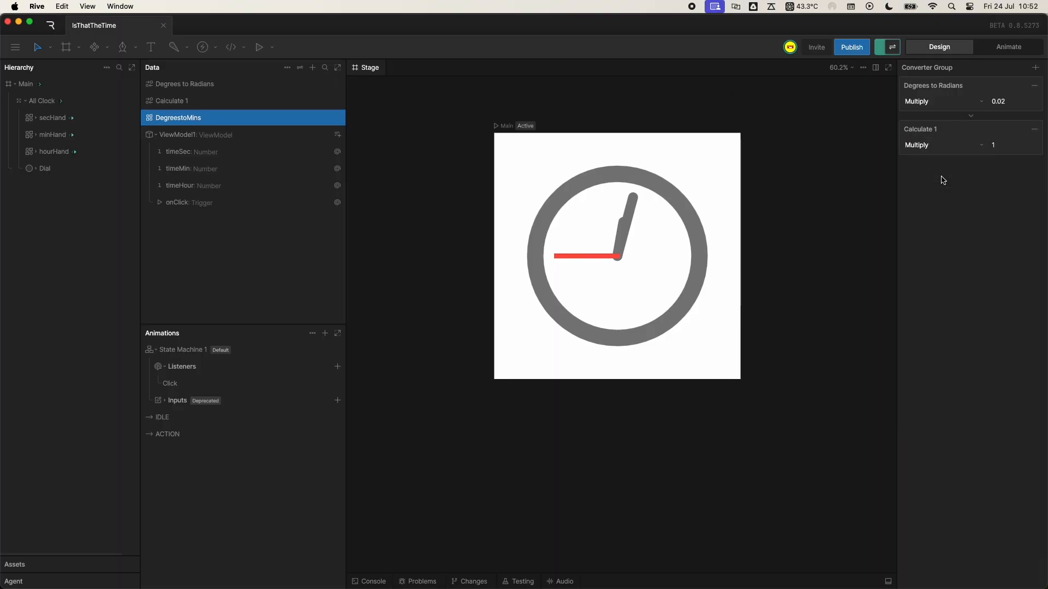
{"action": "left_click", "coordinate": [1005, 147]}
{"action": "type", "text": "6"}
{"action": "key", "text": "Return"}
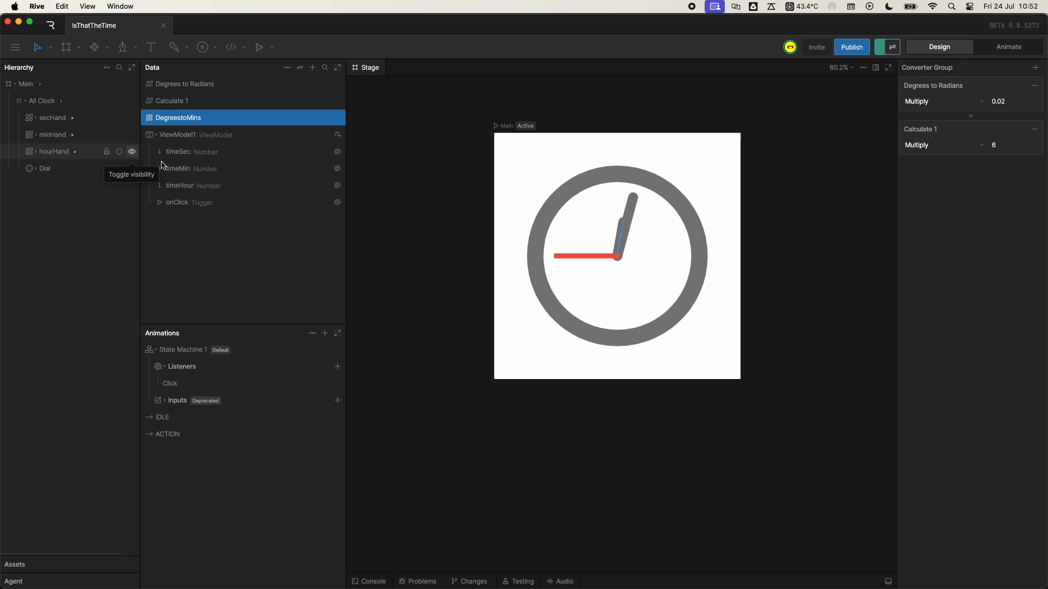
- Set the converter of minHand's rotation data bind to DegreestoMins
{"action": "left_click", "coordinate": [50, 135]}
{"action": "right_click", "coordinate": [969, 145]}
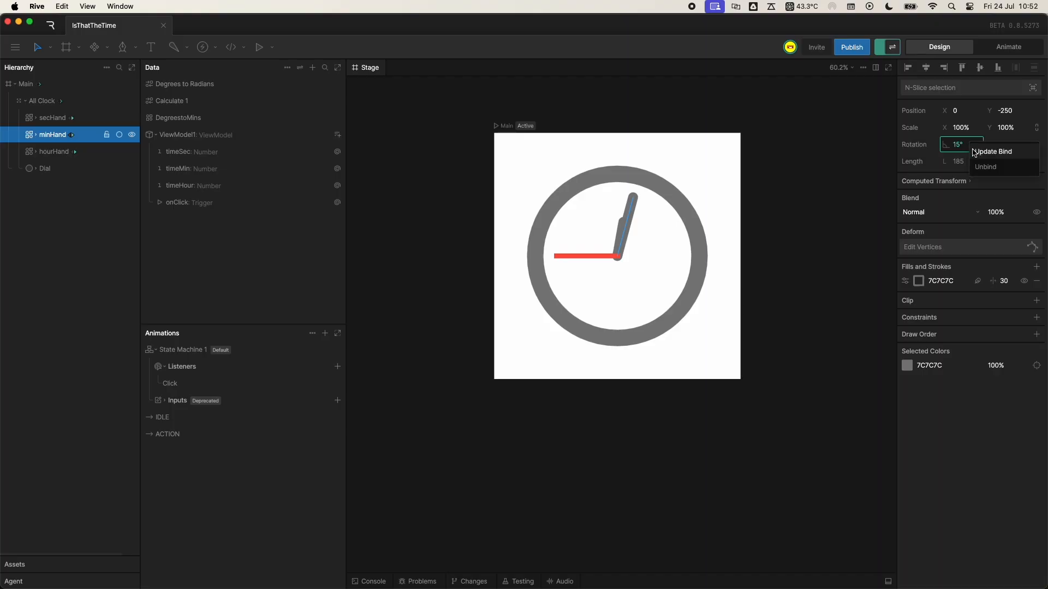
{"action": "left_click", "coordinate": [982, 152]}
{"action": "left_click", "coordinate": [857, 180]}
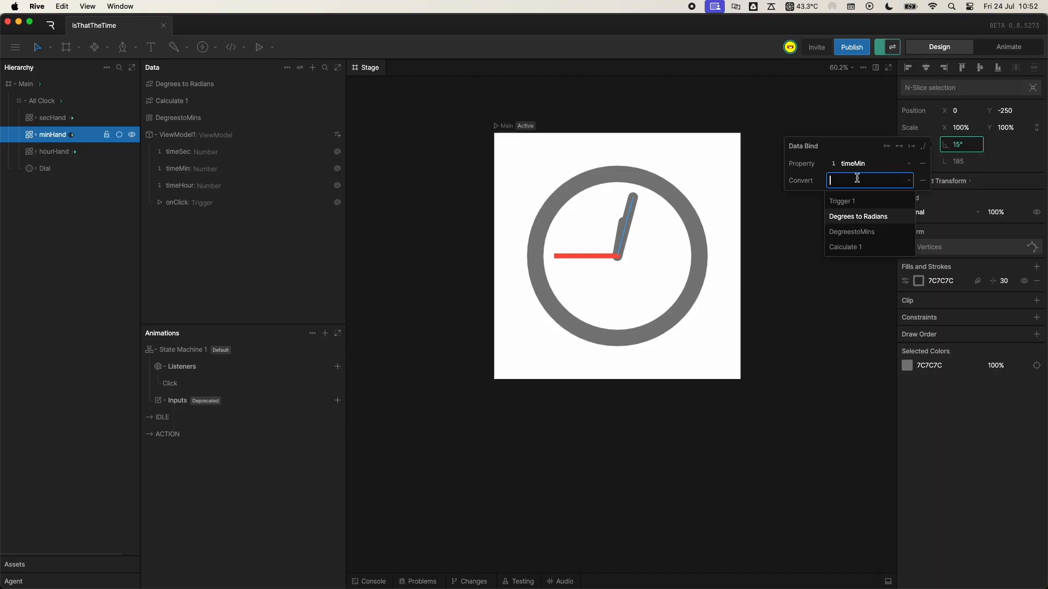
{"action": "left_click", "coordinate": [857, 231]}
- Test the minute hand by stepping timeMin up to 35 in the view model's values
{"action": "left_click", "coordinate": [299, 69]}
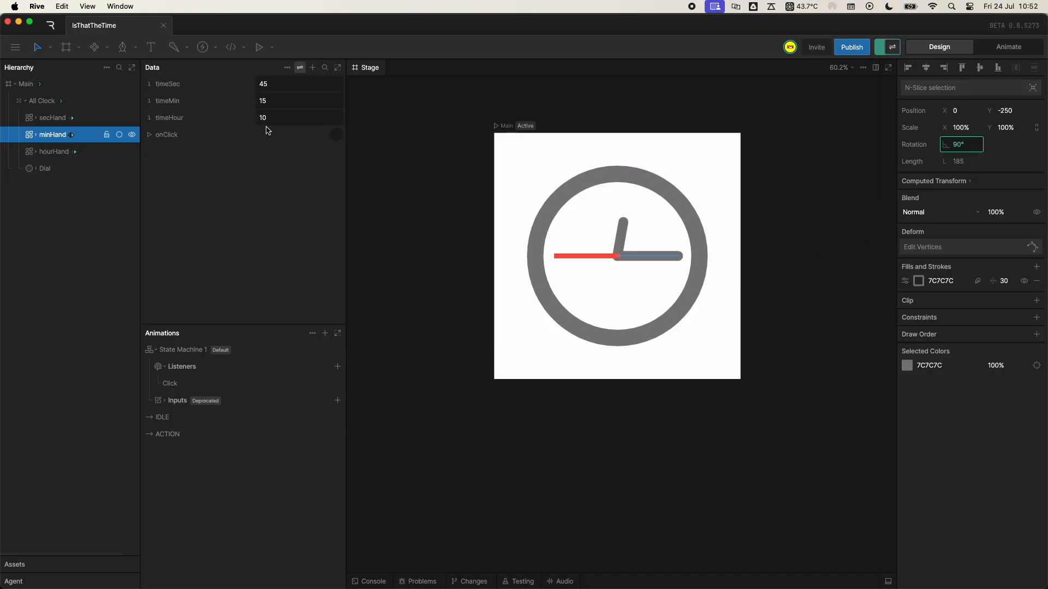
{"action": "left_click", "coordinate": [280, 97]}
{"action": "key", "text": "Return"}
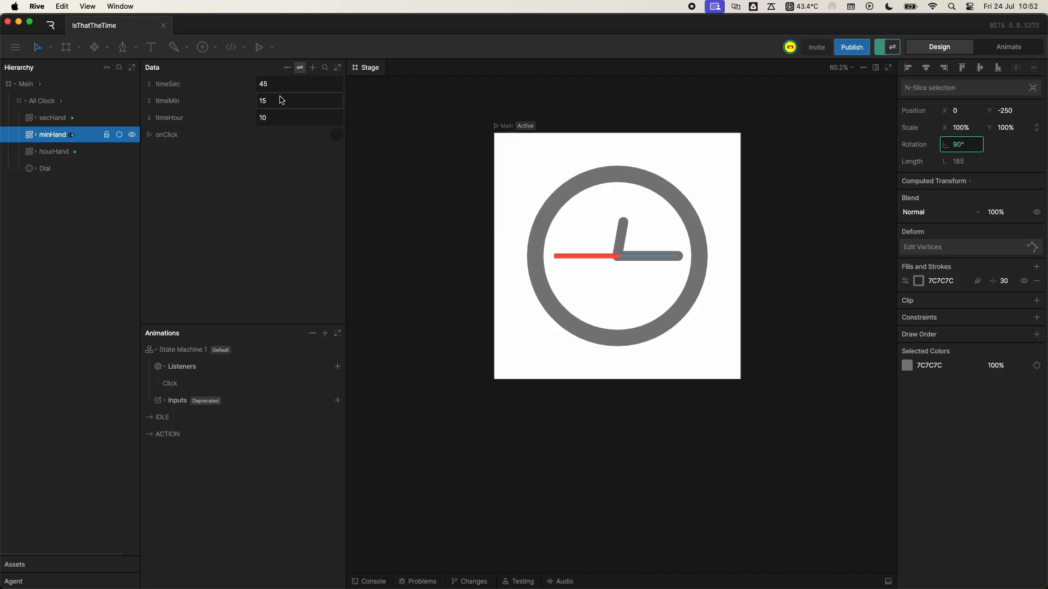
{"action": "left_click", "coordinate": [280, 97]}
{"action": "key", "text": "Up"}
{"action": "key", "text": "Up"}
{"action": "key", "text": "Up"}
{"action": "key", "text": "Up"}
{"action": "key", "text": "Up"}
{"action": "key", "text": "Up"}
{"action": "key", "text": "Up"}
{"action": "key", "text": "Up"}
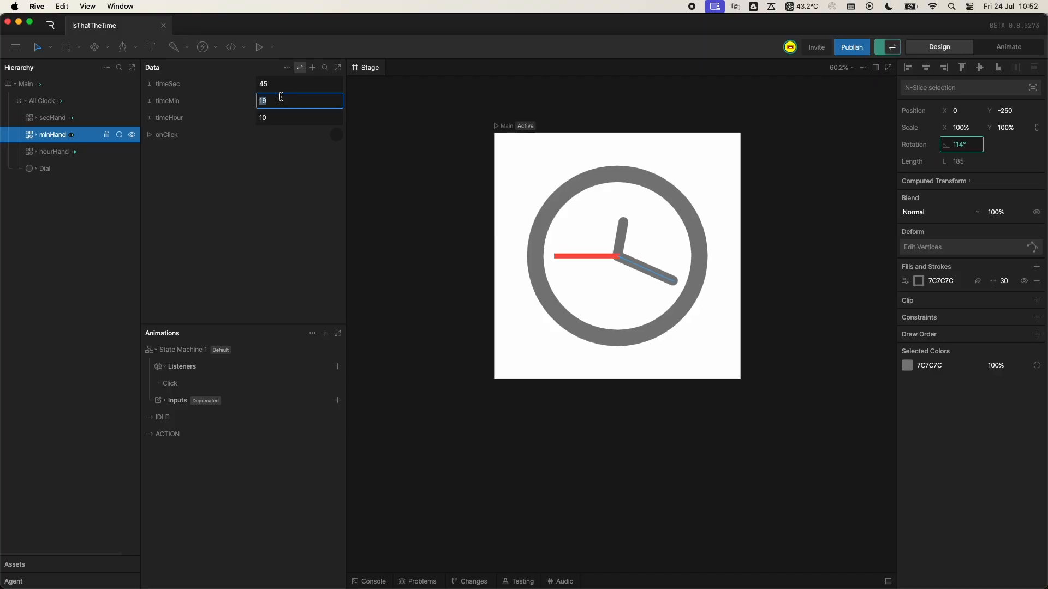
{"action": "key", "text": "Up"}
{"action": "key", "text": "Up"}
{"action": "key", "text": "Up"}
{"action": "key", "text": "Up"}
{"action": "key", "text": "Up"}
{"action": "key", "text": "Up"}
{"action": "key", "text": "Up"}
{"action": "key", "text": "Up"}
{"action": "key", "text": "Up"}
{"action": "key", "text": "Up"}
{"action": "key", "text": "Up"}
{"action": "key", "text": "Up"}
{"action": "key", "text": "Up"}
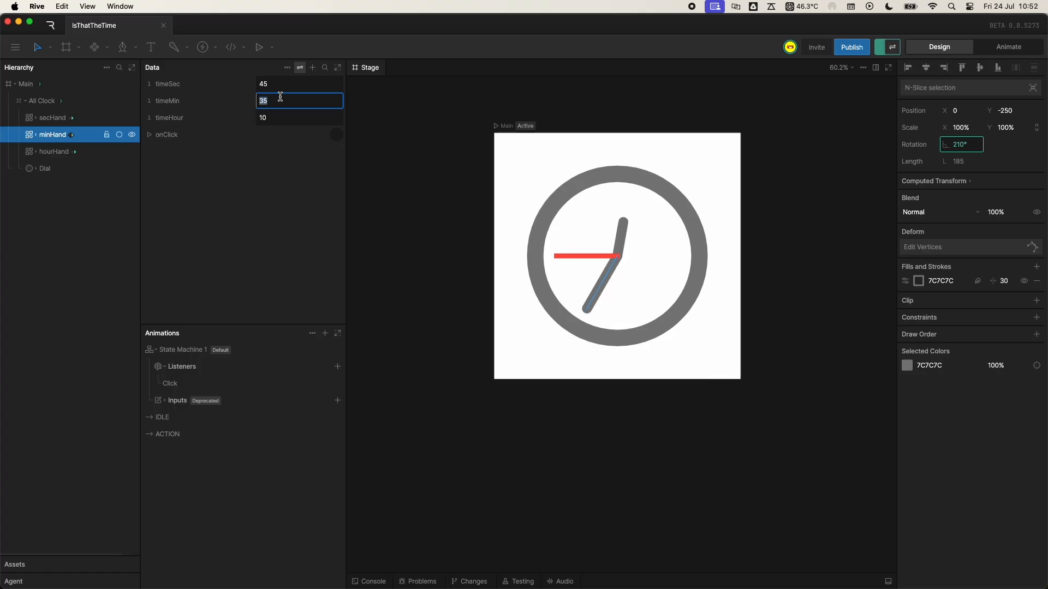
{"action": "key", "text": "Escape"}
- Create another converter group and add the existing Degrees to Radians converter to it
{"action": "left_click", "coordinate": [312, 67]}
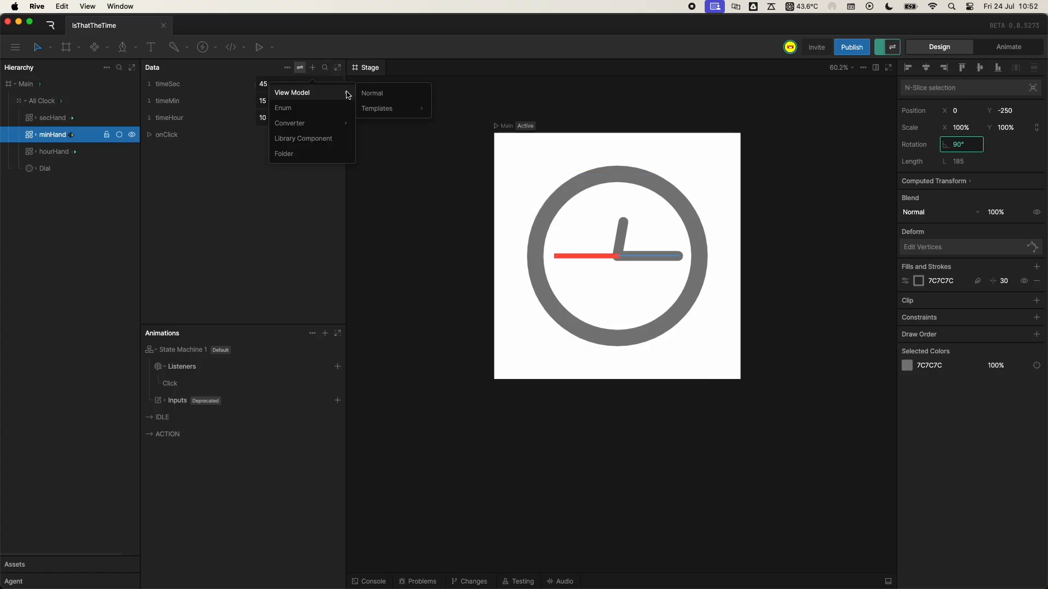
{"action": "mouse_move", "coordinate": [335, 119]}
{"action": "left_click", "coordinate": [368, 126]}
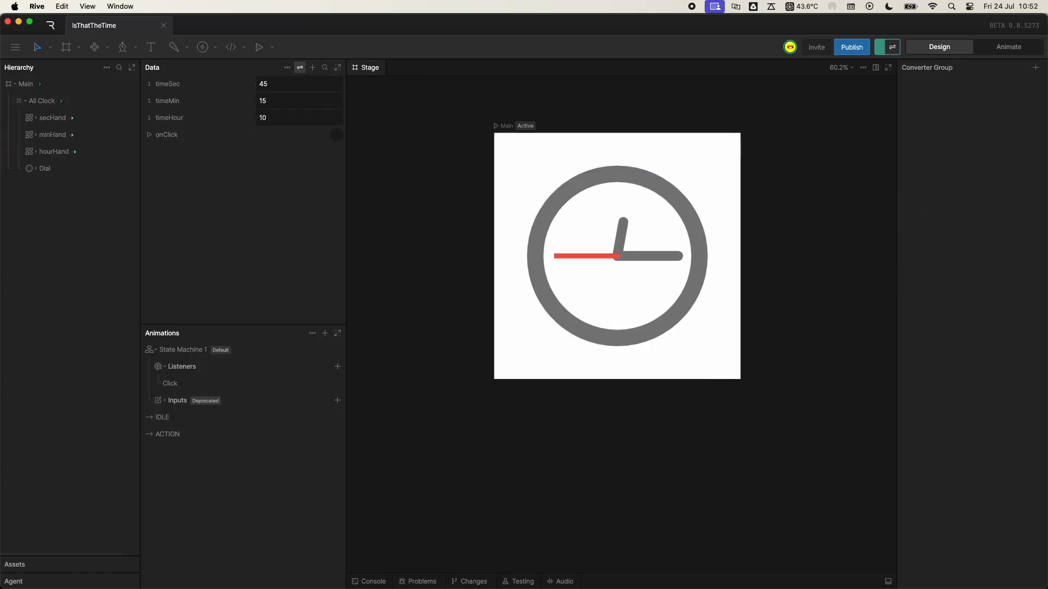
{"action": "left_click", "coordinate": [1035, 67]}
{"action": "mouse_move", "coordinate": [989, 105]}
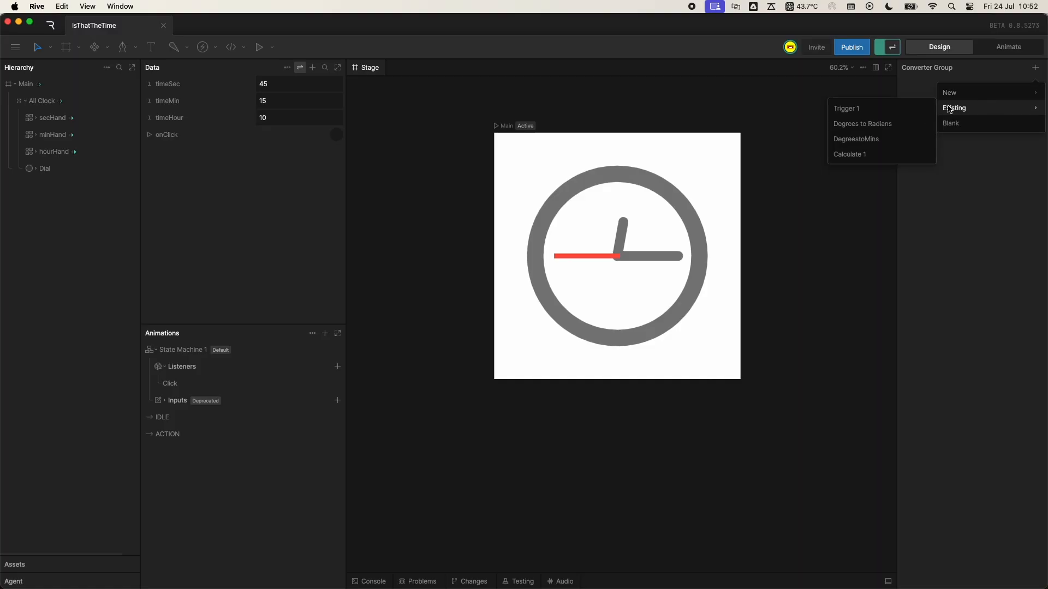
{"action": "left_click", "coordinate": [897, 125]}
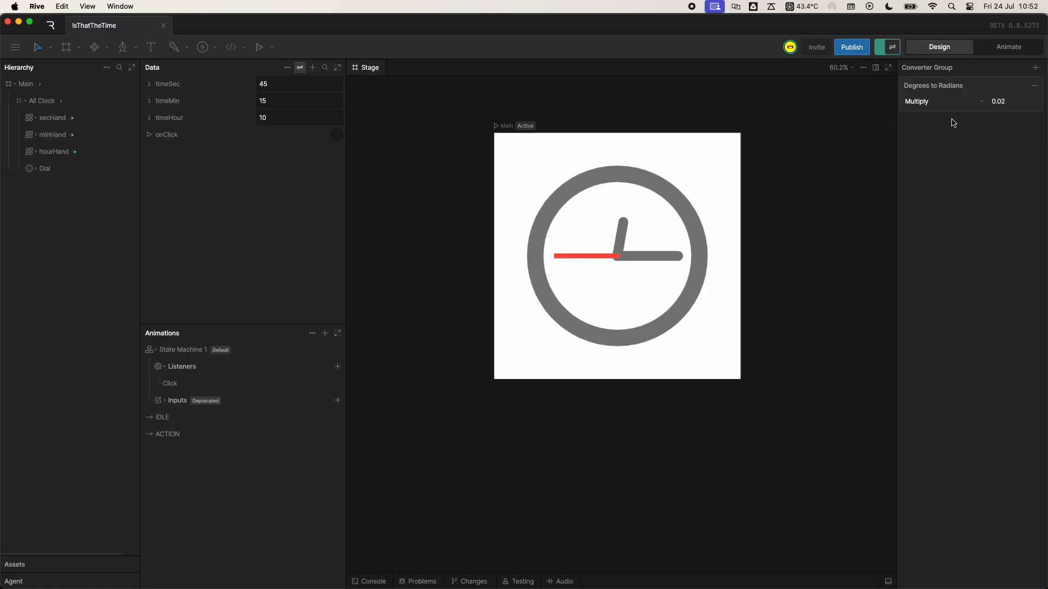
- Add a new numeric Calculate converter to the new group that multiplies by 30
{"action": "left_click", "coordinate": [1035, 67]}
{"action": "mouse_move", "coordinate": [955, 94]}
{"action": "mouse_move", "coordinate": [830, 109]}
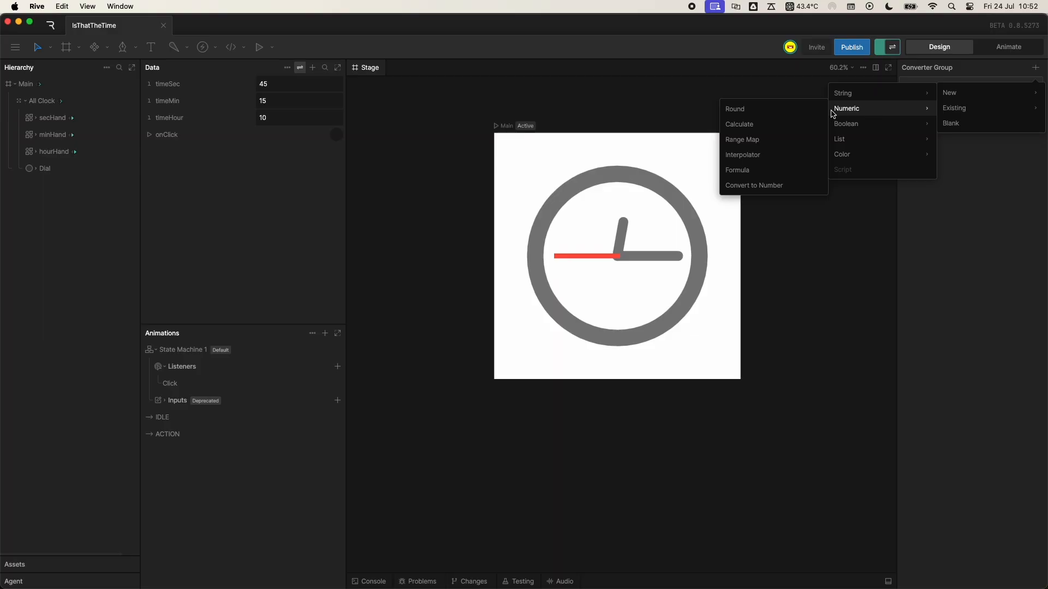
{"action": "left_click", "coordinate": [758, 124]}
{"action": "left_click", "coordinate": [926, 145]}
{"action": "left_click", "coordinate": [916, 175]}
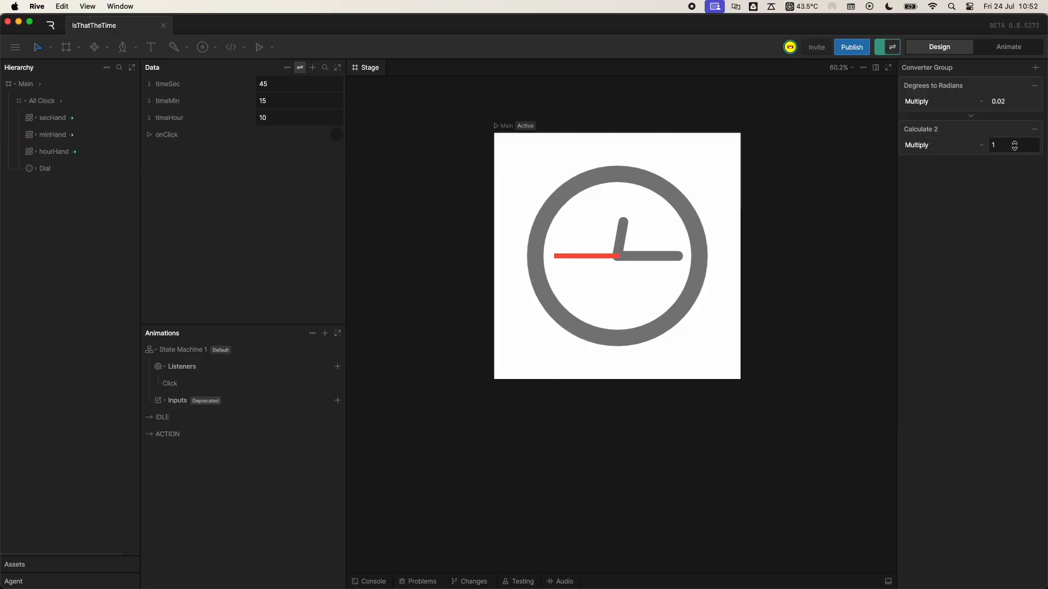
{"action": "left_click", "coordinate": [1012, 145]}
{"action": "type", "text": "30"}
{"action": "key", "text": "Return"}
{"action": "left_click", "coordinate": [54, 147]}
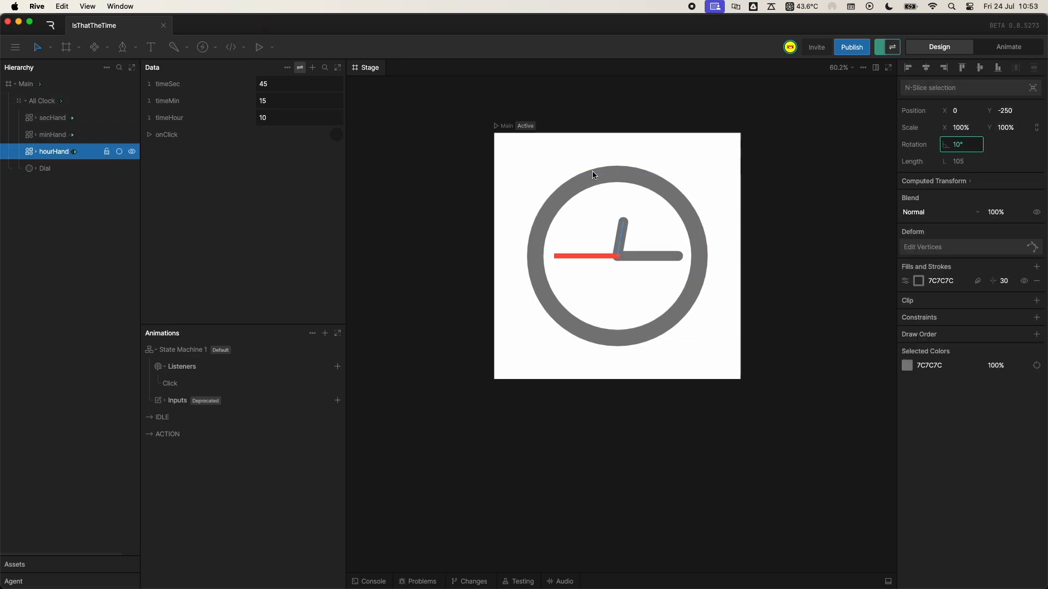
{"action": "right_click", "coordinate": [962, 147]}
{"action": "left_click", "coordinate": [977, 158]}
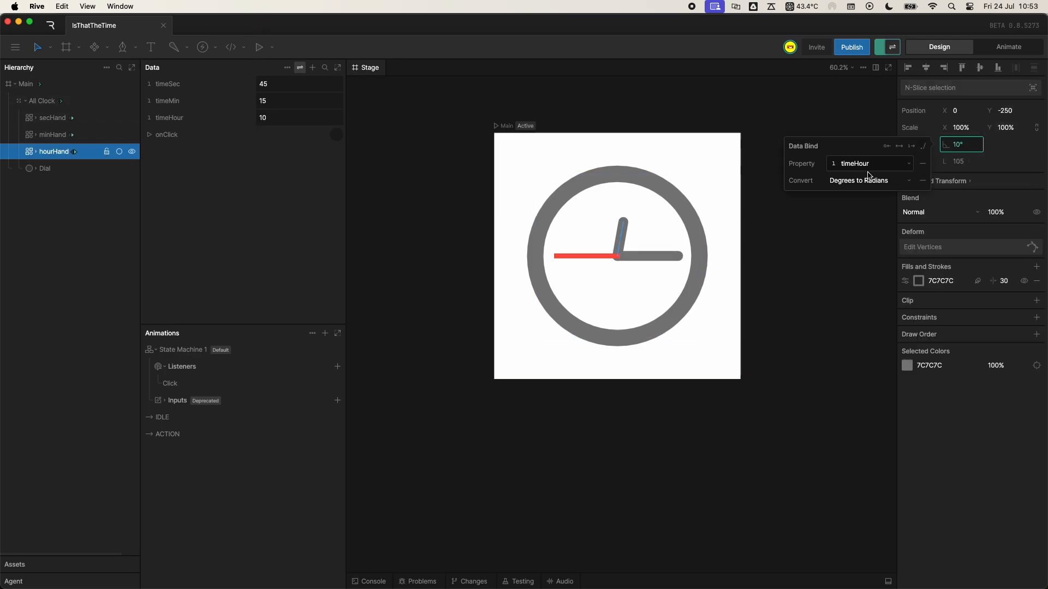
{"action": "left_click", "coordinate": [862, 180]}
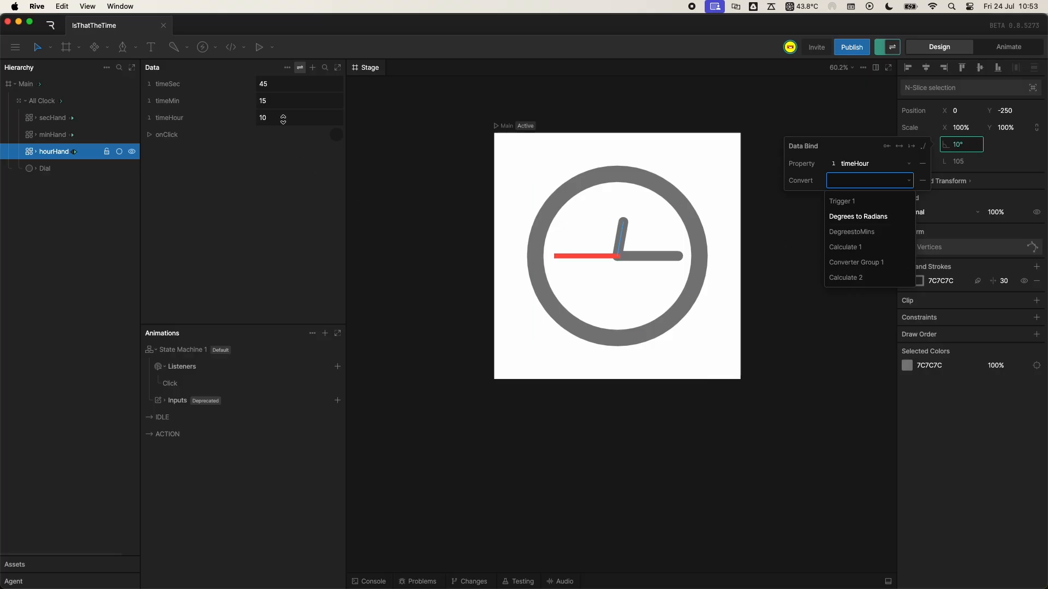
- Rename the new converter group as DegreestoHours
{"action": "left_click", "coordinate": [300, 67]}
{"action": "double_click", "coordinate": [185, 120]}
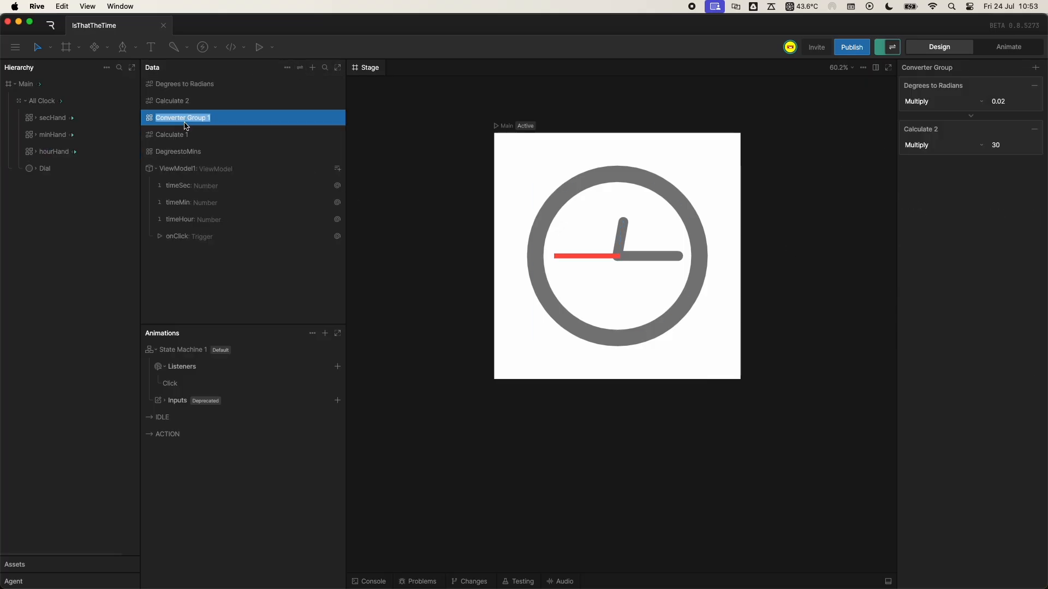
{"action": "type", "text": "DegreestoHours"}
- Set the converter of hourHand's rotation data bind to DegreestoHours
{"action": "left_click", "coordinate": [54, 151]}
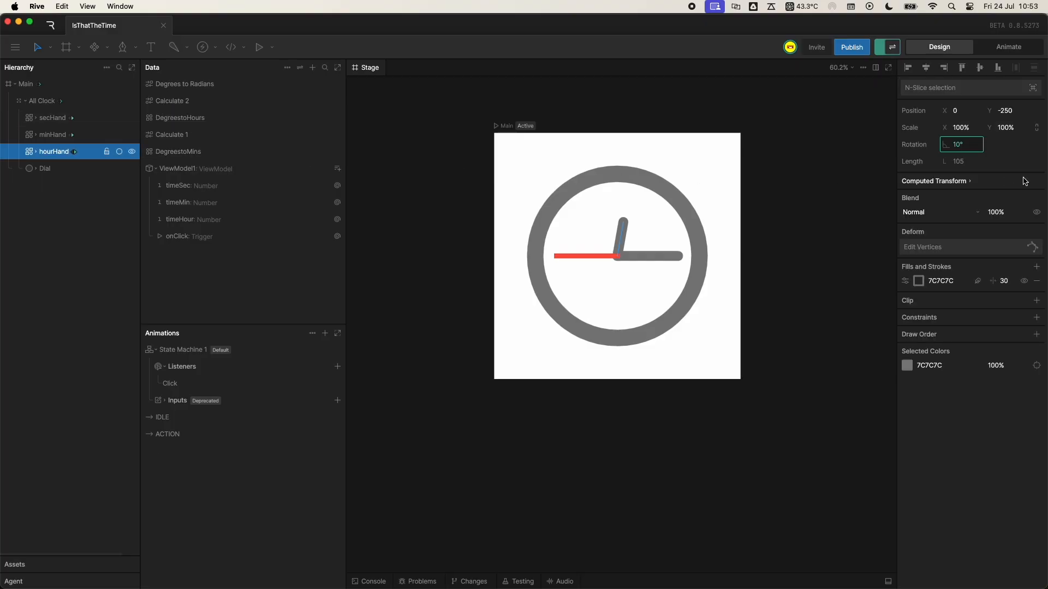
{"action": "right_click", "coordinate": [978, 147]}
{"action": "left_click", "coordinate": [983, 156]}
{"action": "left_click", "coordinate": [868, 181]}
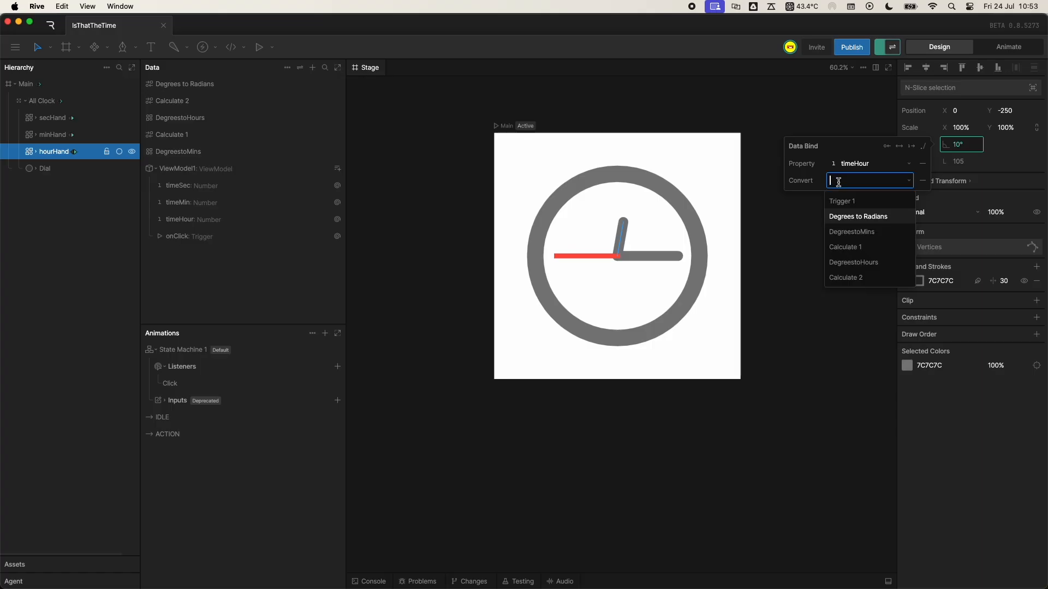
{"action": "left_click", "coordinate": [868, 260]}
{"action": "left_click", "coordinate": [444, 180]}
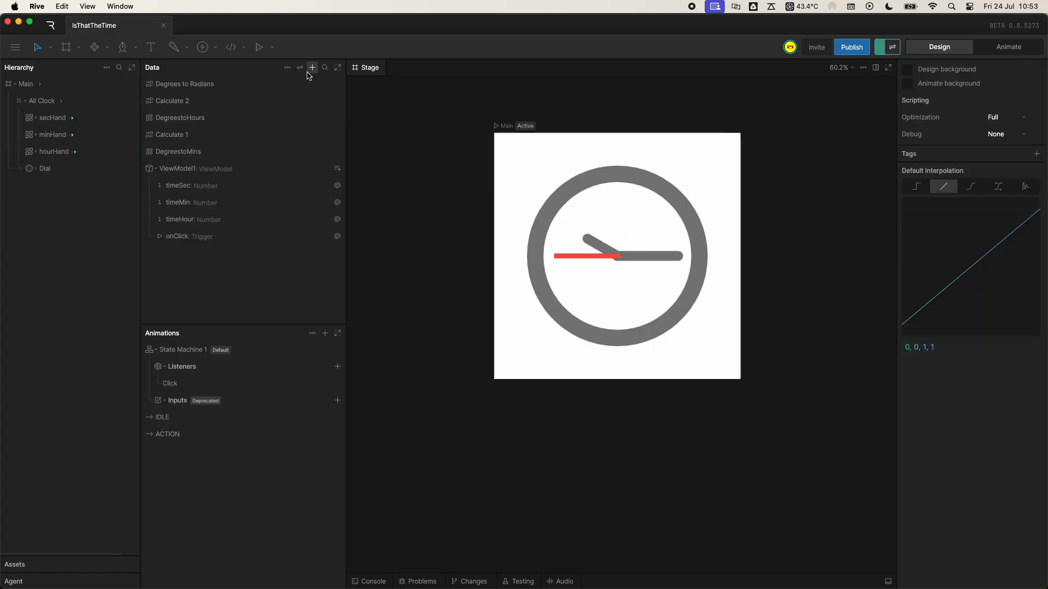
- Test the minute hand using the view model's values, setting timeMin to 10 and then to 15
{"action": "left_click", "coordinate": [300, 67]}
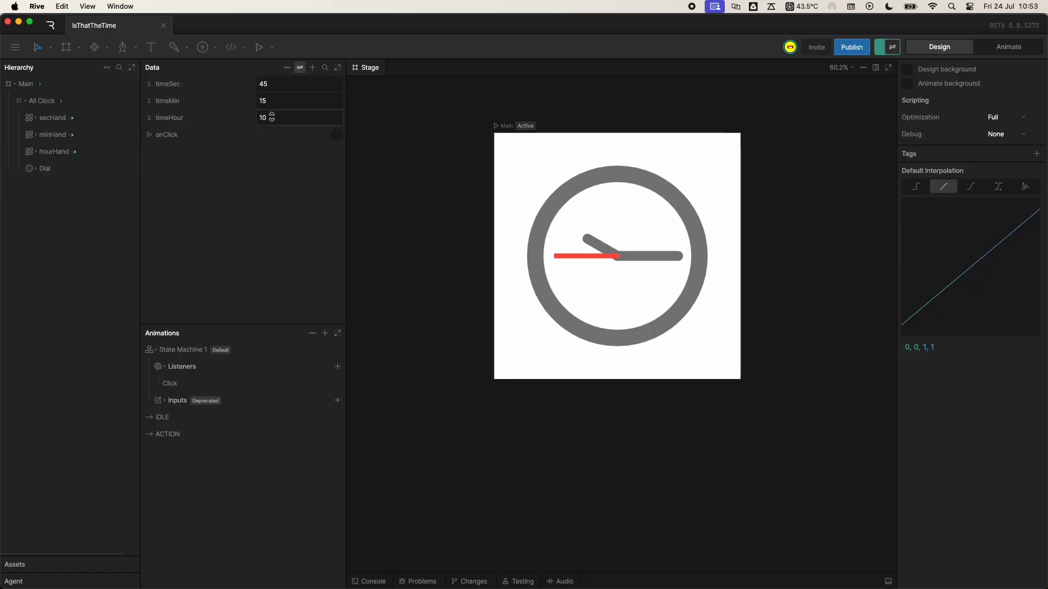
{"action": "left_click", "coordinate": [277, 100]}
{"action": "type", "text": "10"}
{"action": "key", "text": "Return"}
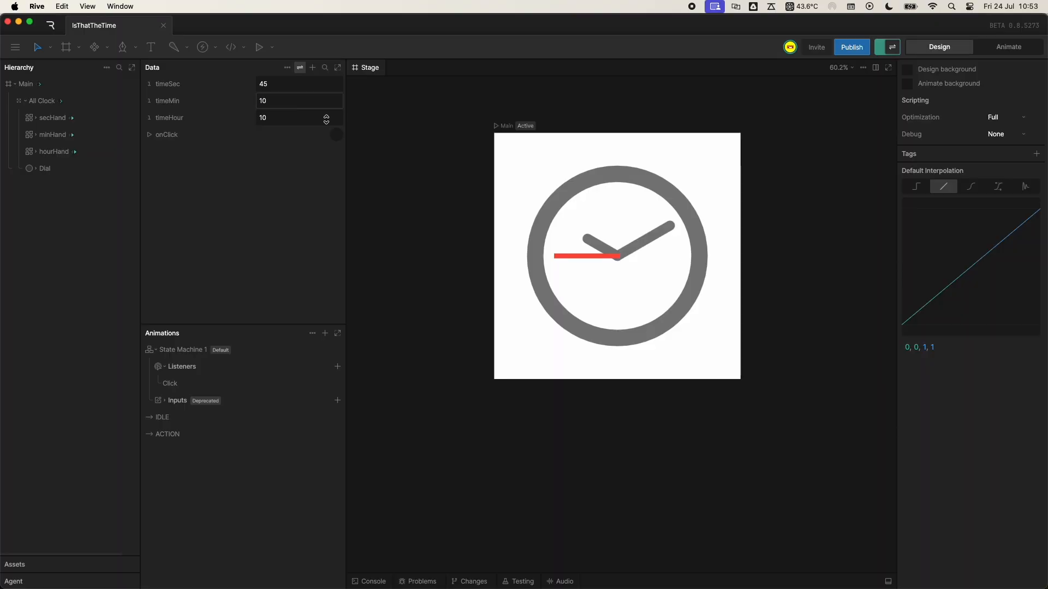
{"action": "left_click", "coordinate": [290, 102]}
{"action": "type", "text": "15"}
{"action": "key", "text": "Return"}
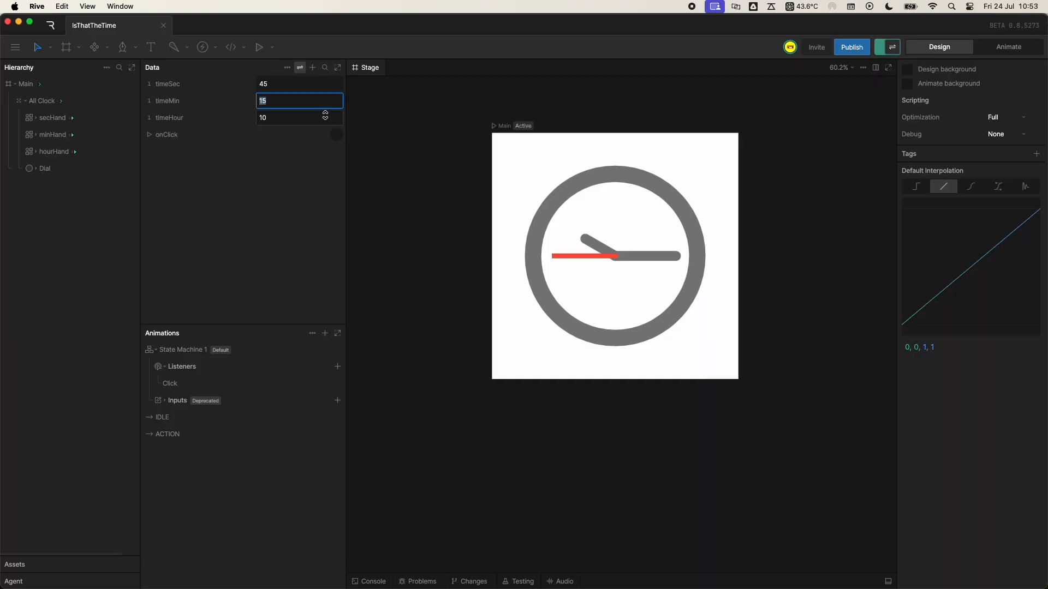
- Test the hour hand by setting timeHour to 5, 6, 12 and 11, and stepping it down to 10
{"action": "left_click", "coordinate": [314, 117]}
{"action": "type", "text": "5"}
{"action": "key", "text": "Return"}
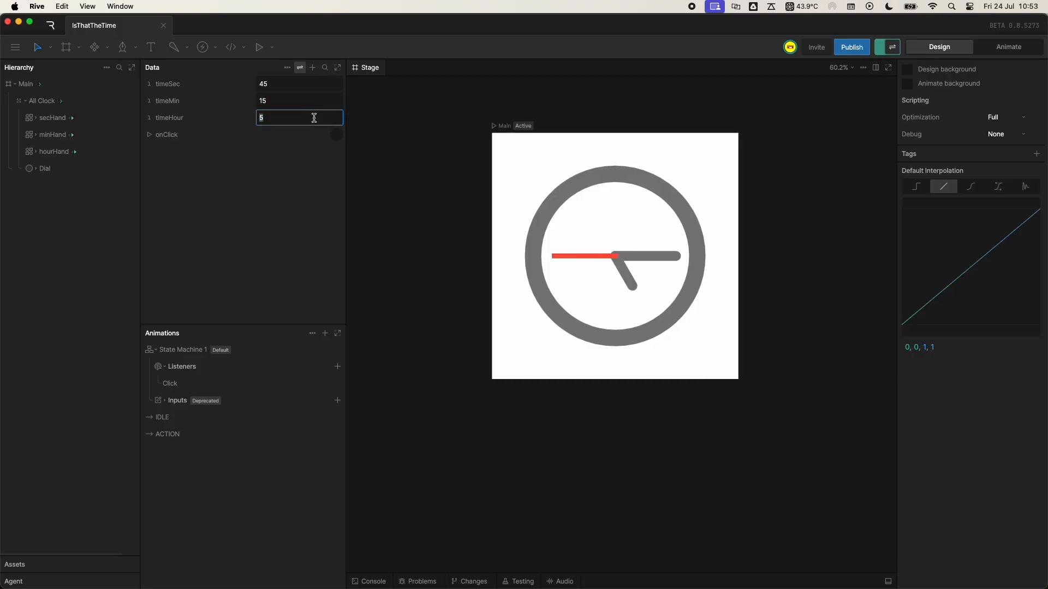
{"action": "type", "text": "6"}
{"action": "key", "text": "Return"}
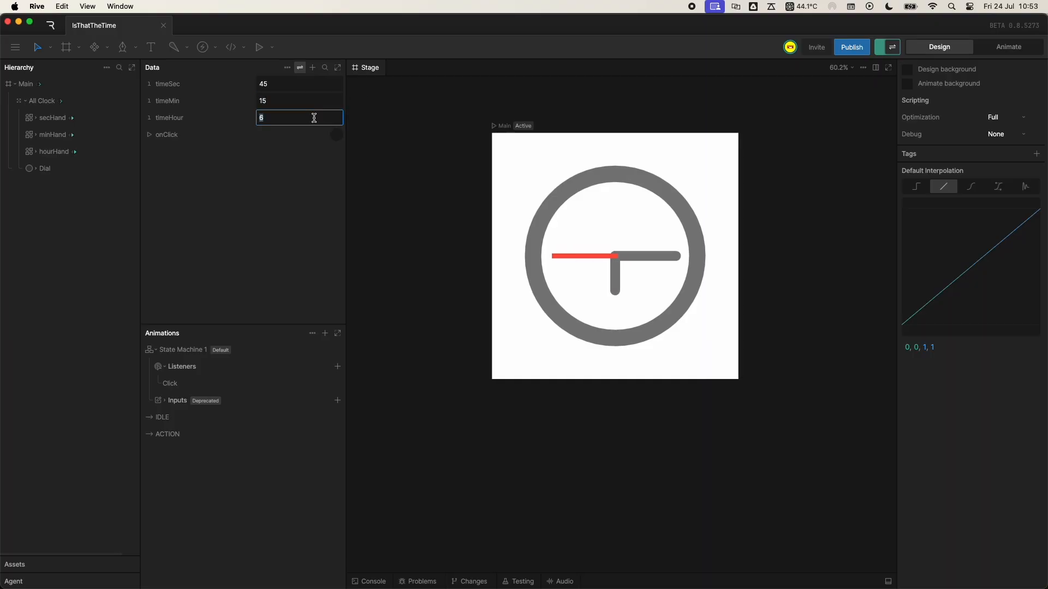
{"action": "type", "text": "12"}
{"action": "key", "text": "Return"}
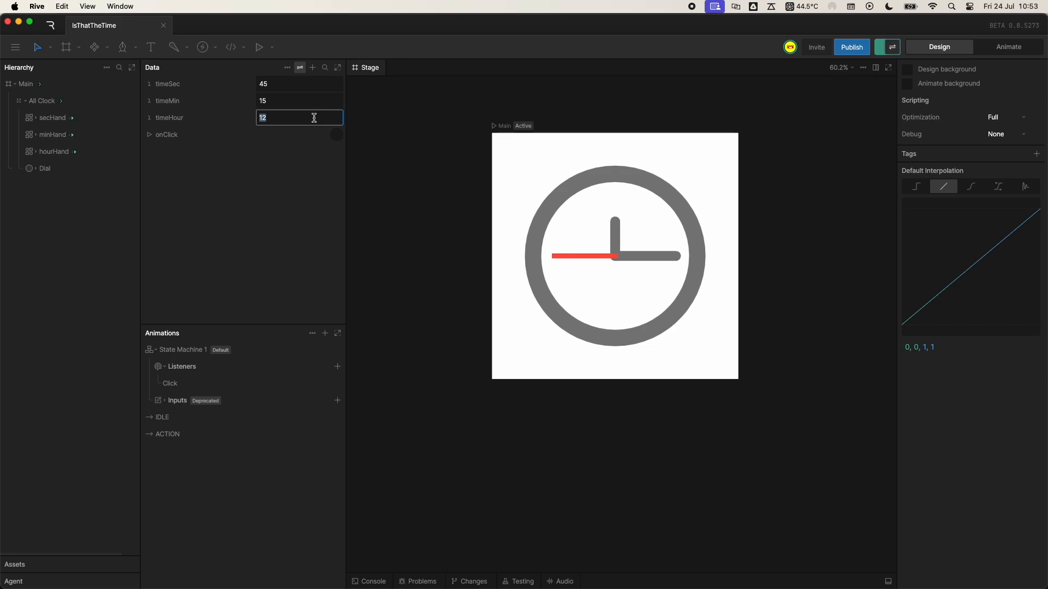
{"action": "type", "text": "11"}
{"action": "key", "text": "Return"}
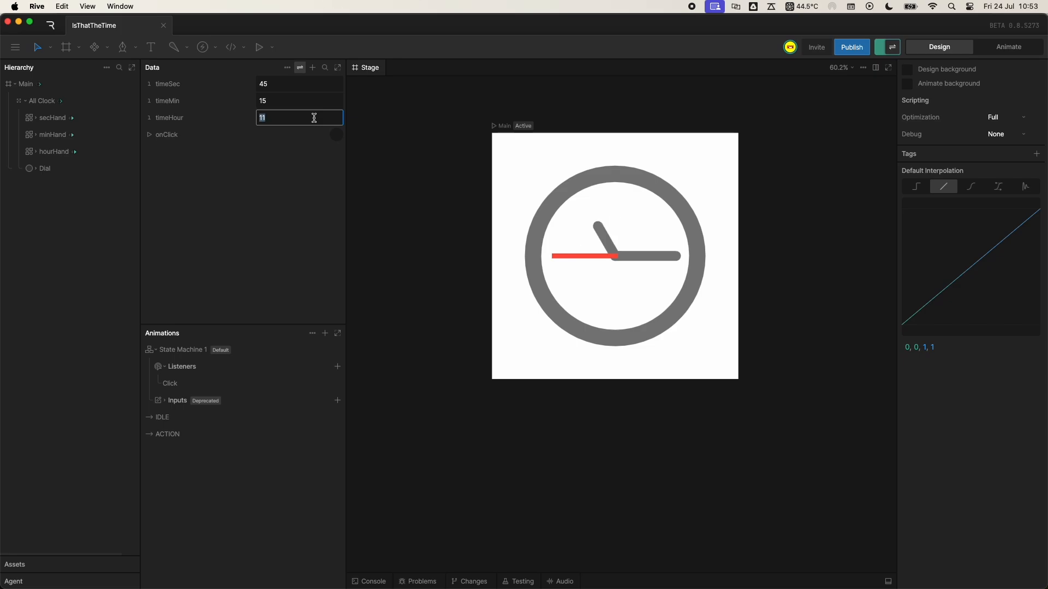
{"action": "key", "text": "Down"}
{"action": "key", "text": "Up"}
{"action": "key", "text": "Down"}
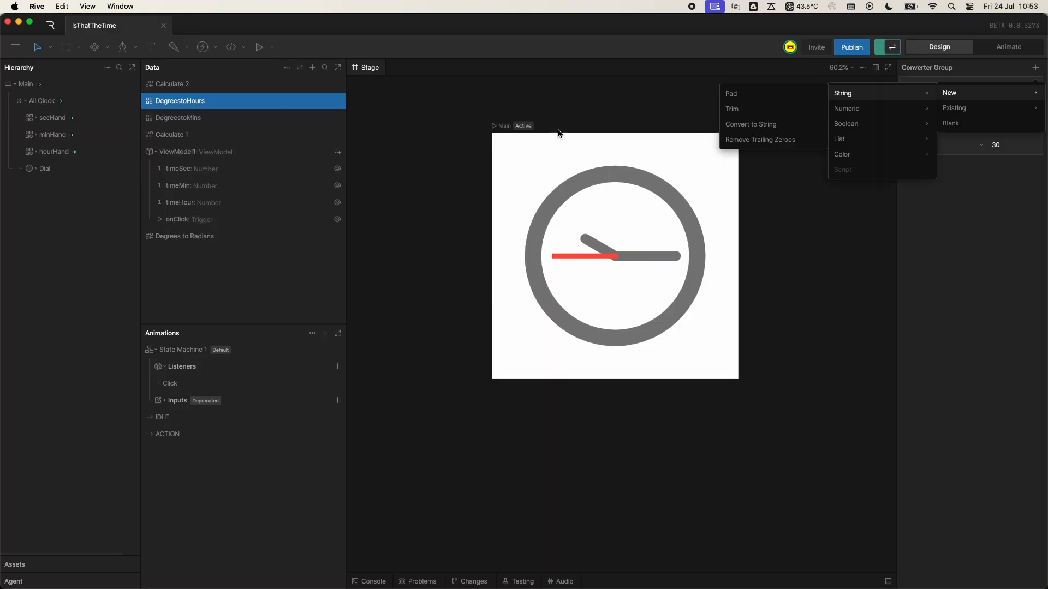
- Add a new numeric Interpolator converter to the DegreestoHours group with a time of 750 ms and the .42, 0, .58, 1 ease curve
{"action": "left_click", "coordinate": [189, 103]}
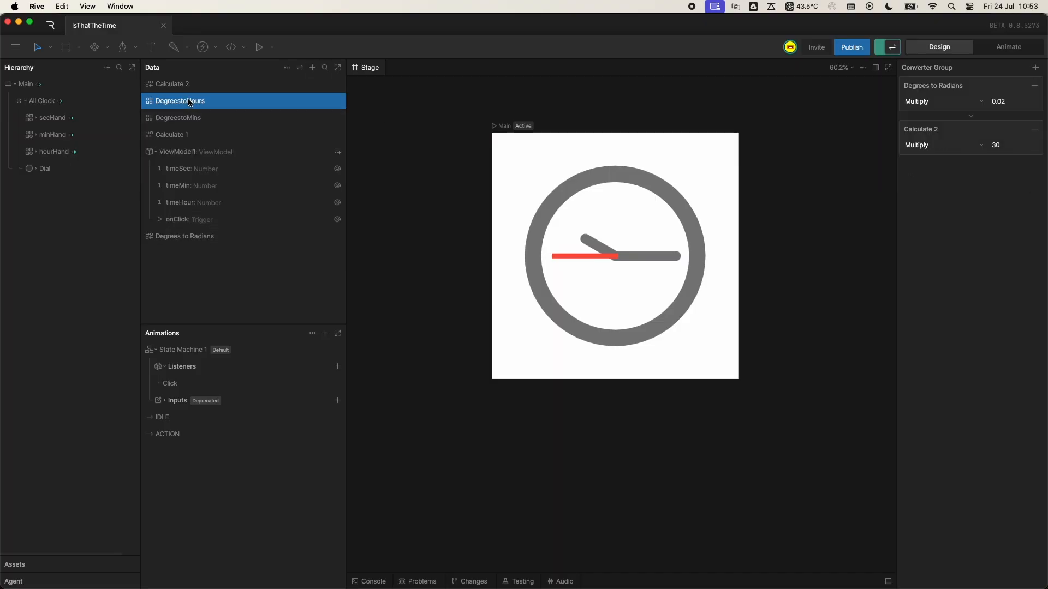
{"action": "left_click", "coordinate": [1035, 67]}
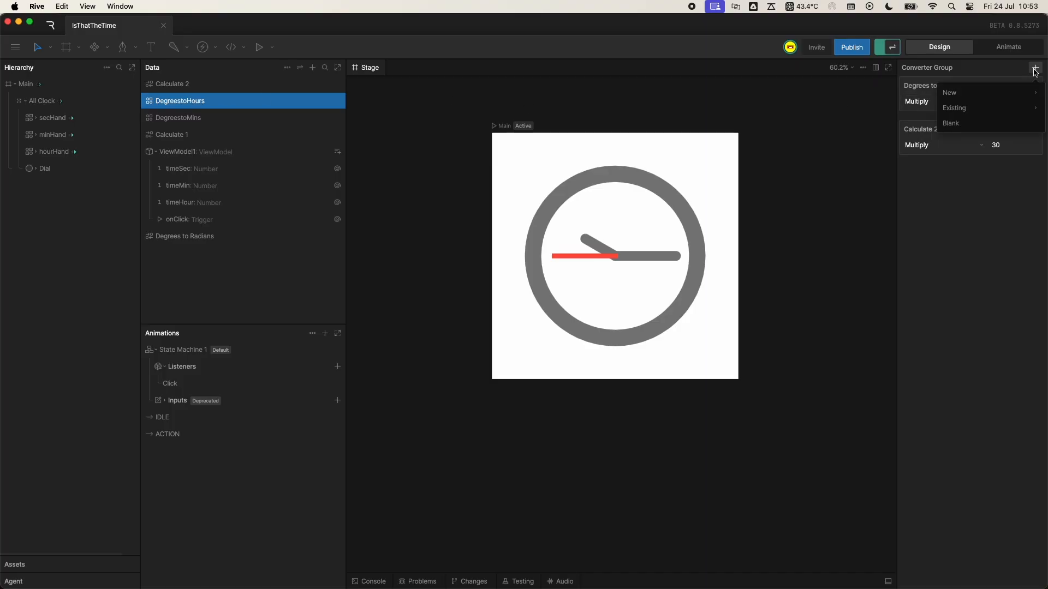
{"action": "mouse_move", "coordinate": [991, 96]}
{"action": "mouse_move", "coordinate": [854, 107]}
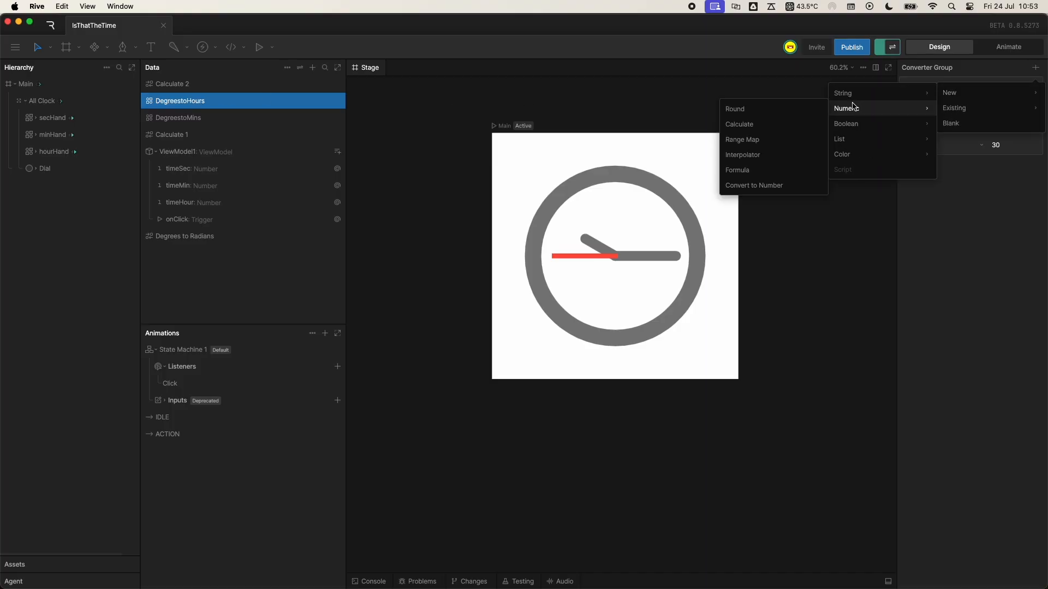
{"action": "left_click", "coordinate": [759, 154]}
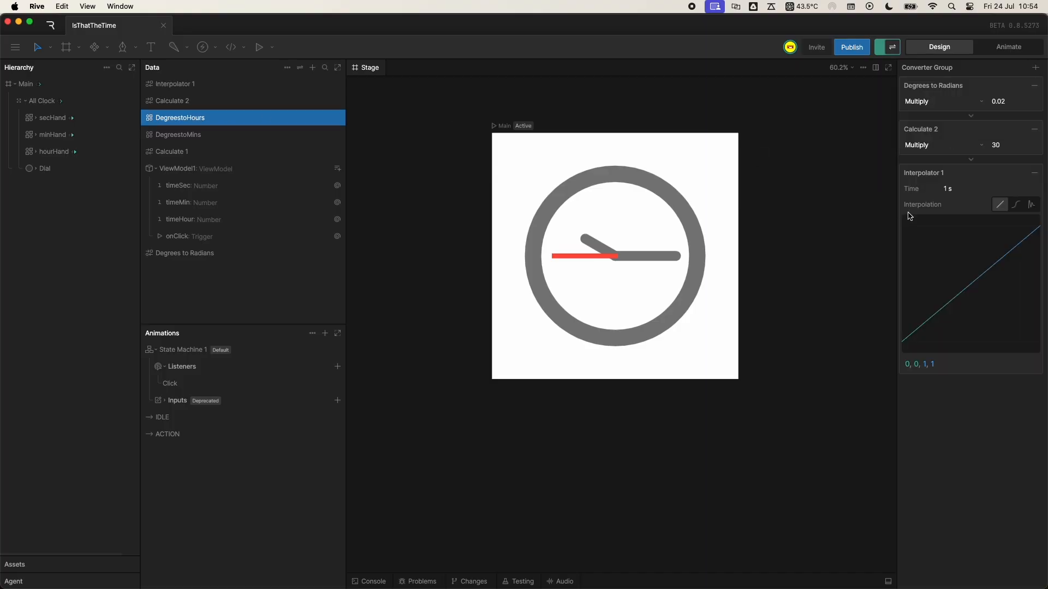
{"action": "left_click", "coordinate": [954, 191]}
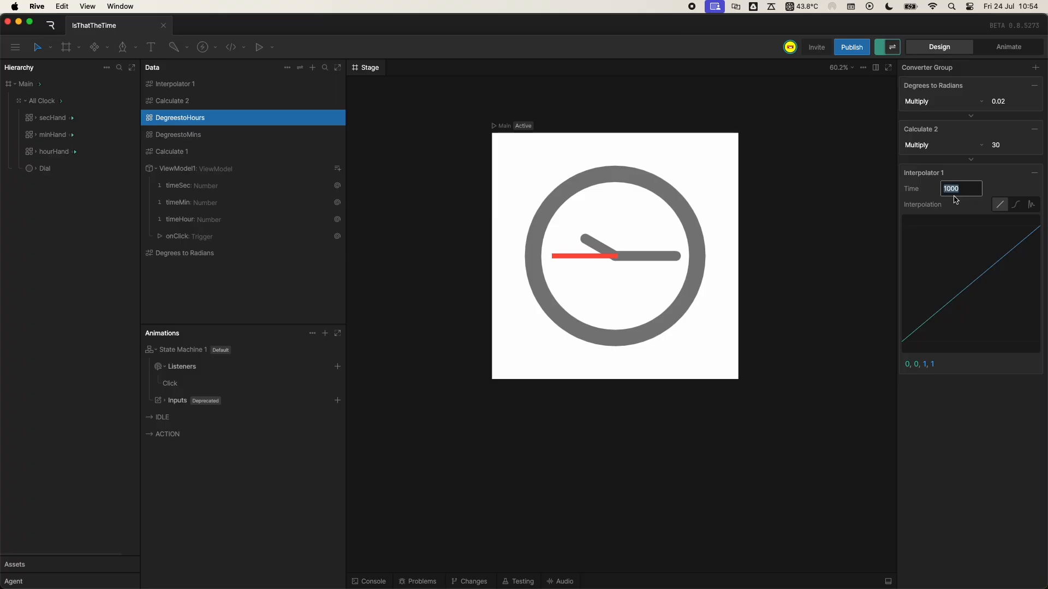
{"action": "key", "text": "Return"}
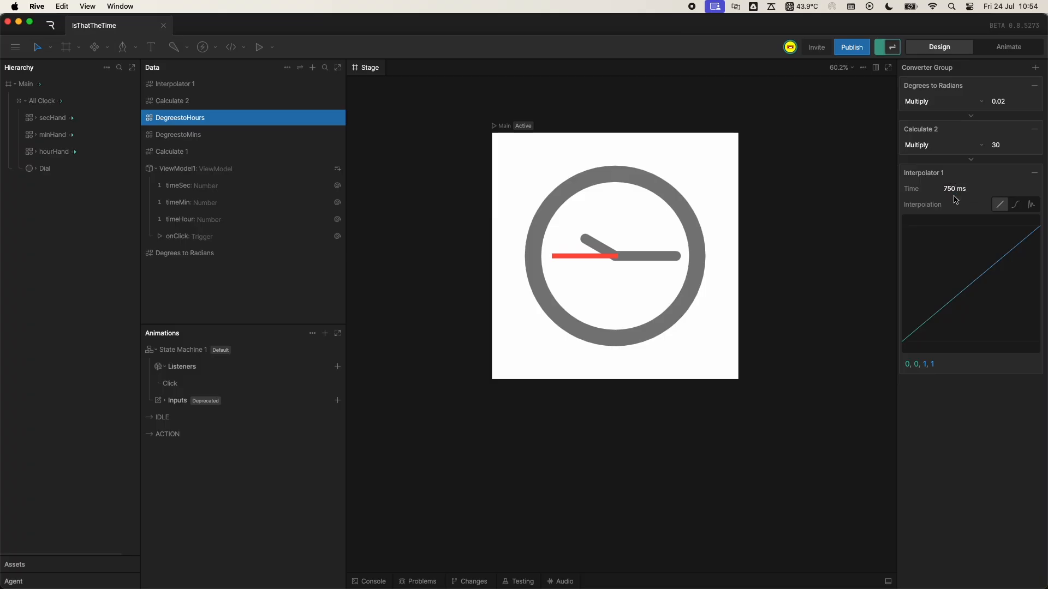
{"action": "left_click", "coordinate": [1015, 205]}
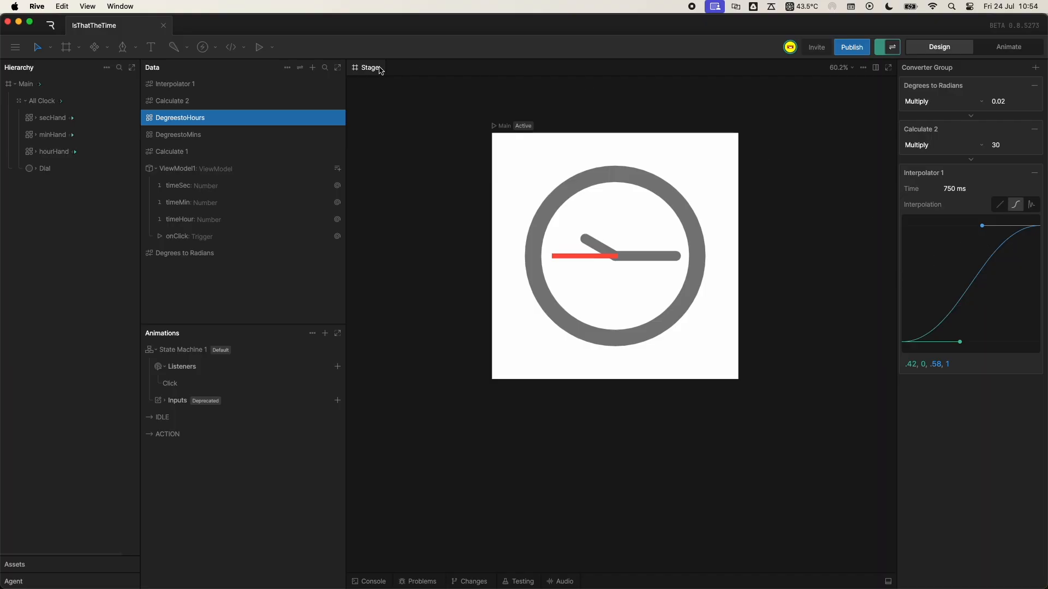
- Test the hour hand's interpolated motion by stepping timeHour up to 13 and back down
{"action": "left_click", "coordinate": [302, 67]}
{"action": "left_click", "coordinate": [294, 118]}
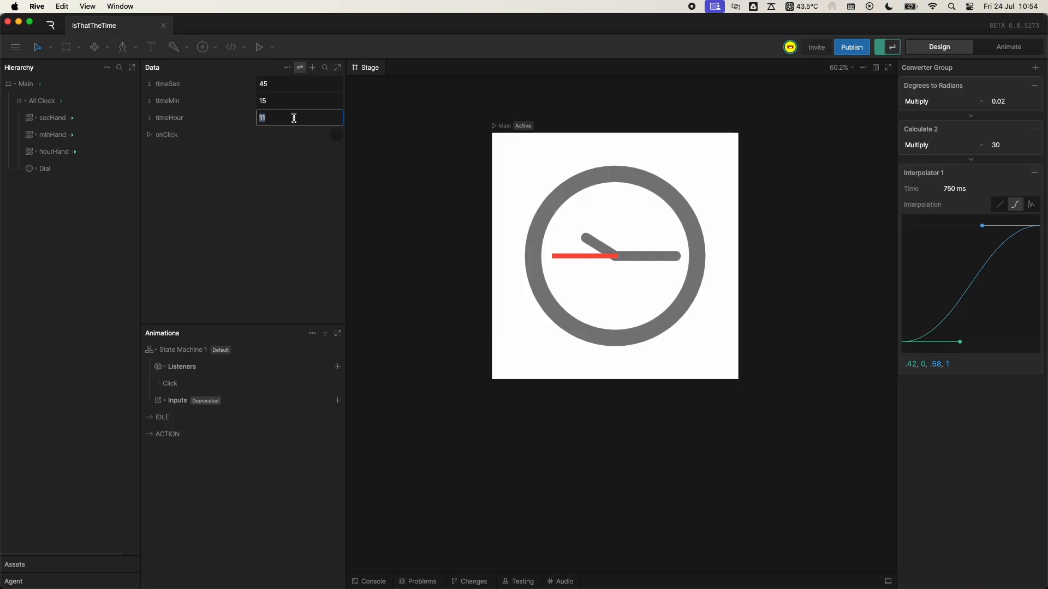
{"action": "key", "text": "Up"}
{"action": "key", "text": "Up"}
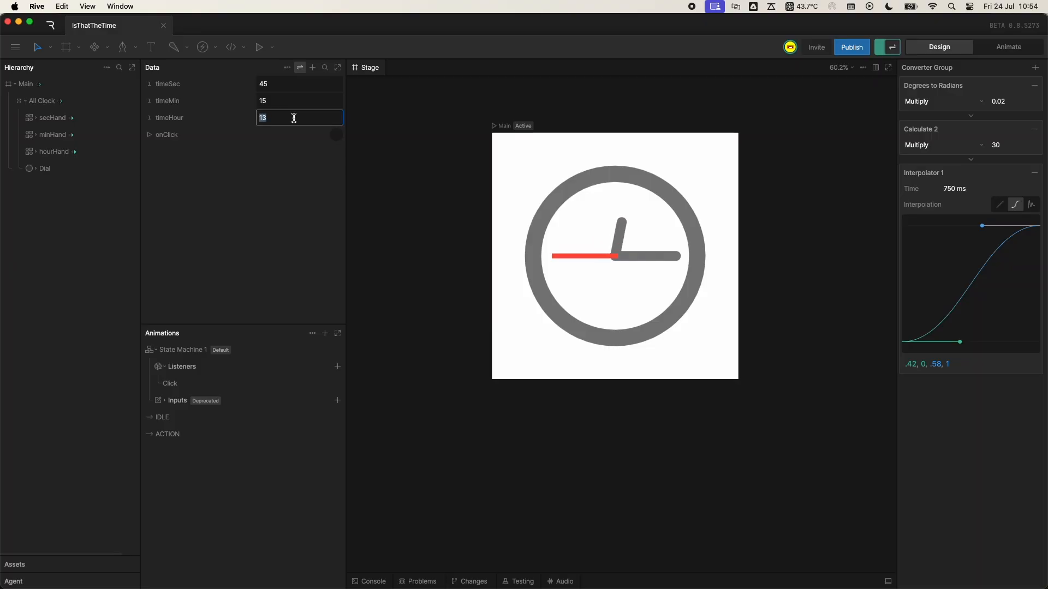
{"action": "key", "text": "Down"}
{"action": "key", "text": "Down"}
{"action": "key", "text": "Down"}
{"action": "key", "text": "Down"}
{"action": "key", "text": "Down"}
{"action": "key", "text": "Down"}
{"action": "key", "text": "Down"}
{"action": "key", "text": "Down"}
{"action": "key", "text": "Down"}
- Set the time of the interpolator in the DegreestoHours group to 500 ms
{"action": "left_click", "coordinate": [963, 189]}
{"action": "type", "text": "500"}
{"action": "key", "text": "Return"}
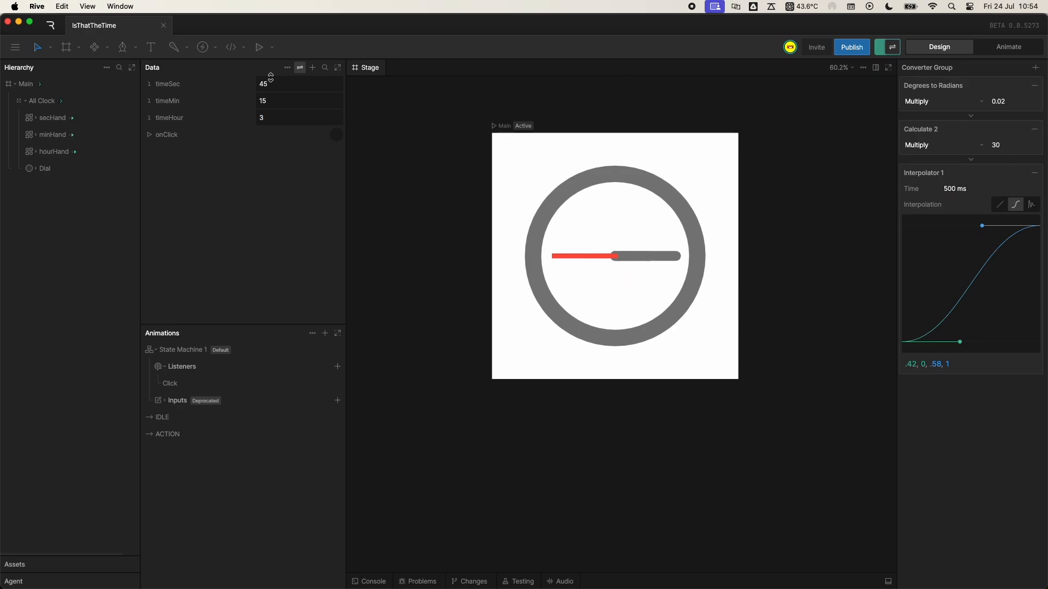
- Switch Interpolator 1 to an elastic Ease Out curve with a period of 0.75, and test it by stepping timeHour up to 8
{"action": "left_click", "coordinate": [1030, 204]}
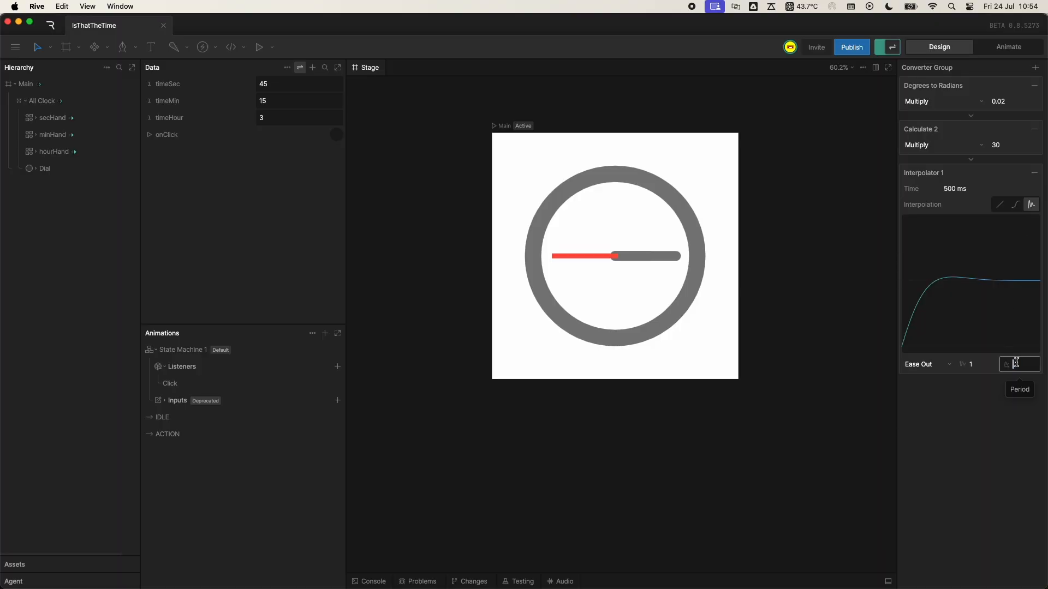
{"action": "key", "text": "Return"}
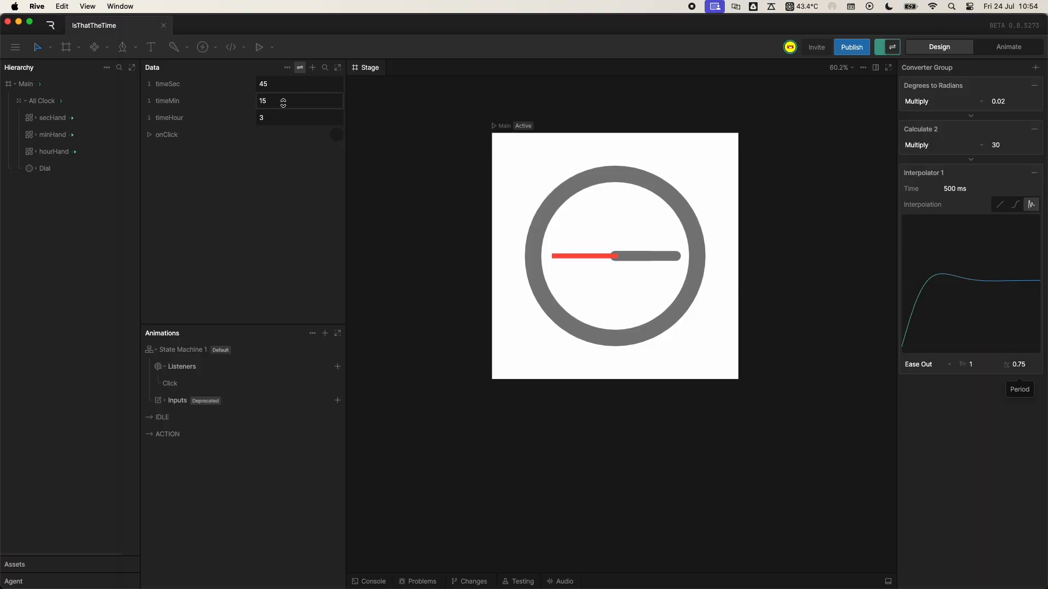
{"action": "left_click", "coordinate": [285, 115]}
{"action": "key", "text": "Up"}
{"action": "key", "text": "Up"}
{"action": "key", "text": "Up"}
{"action": "key", "text": "Up"}
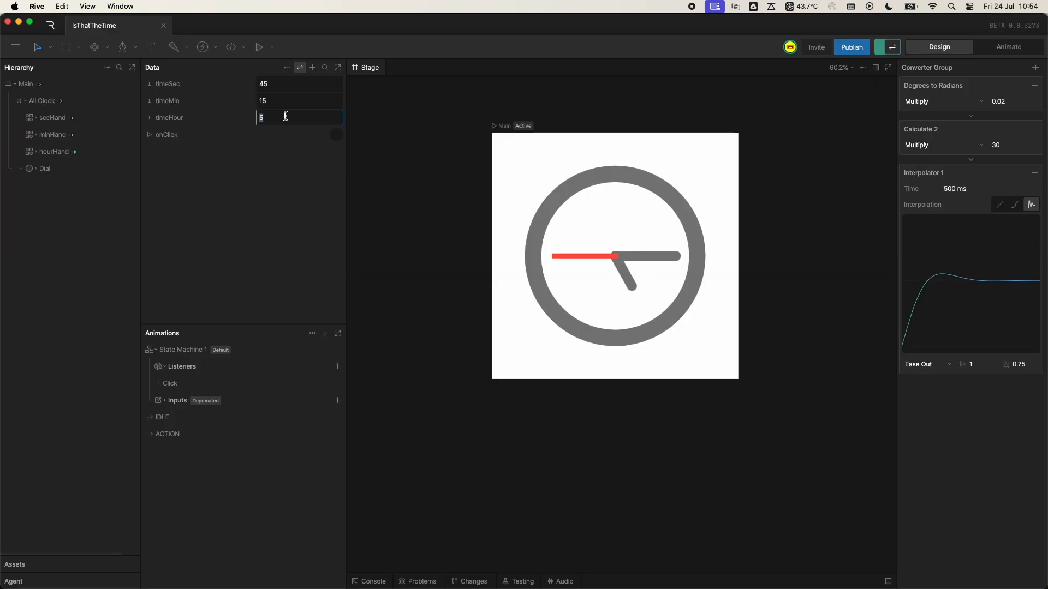
{"action": "key", "text": "Up"}
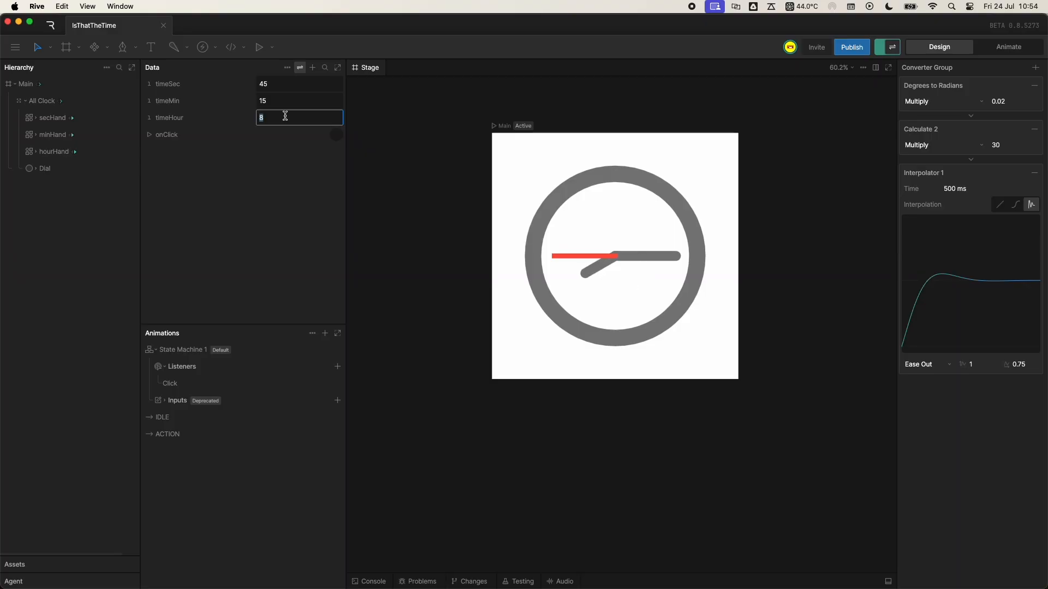
- Add the existing Interpolator 1 converter to the DegreestoMins group
{"action": "left_click", "coordinate": [300, 67]}
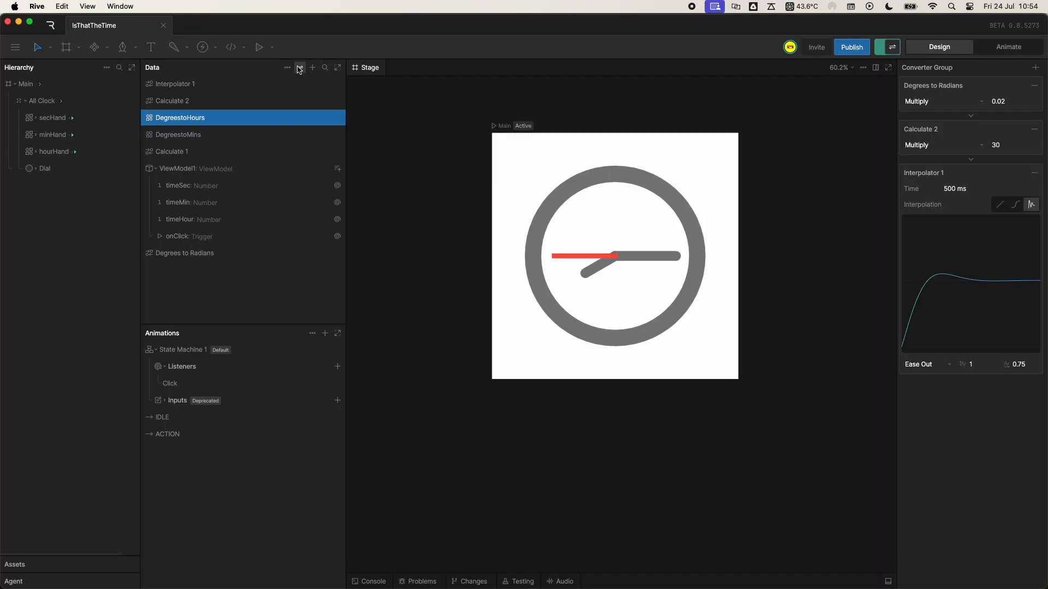
{"action": "left_click", "coordinate": [211, 135]}
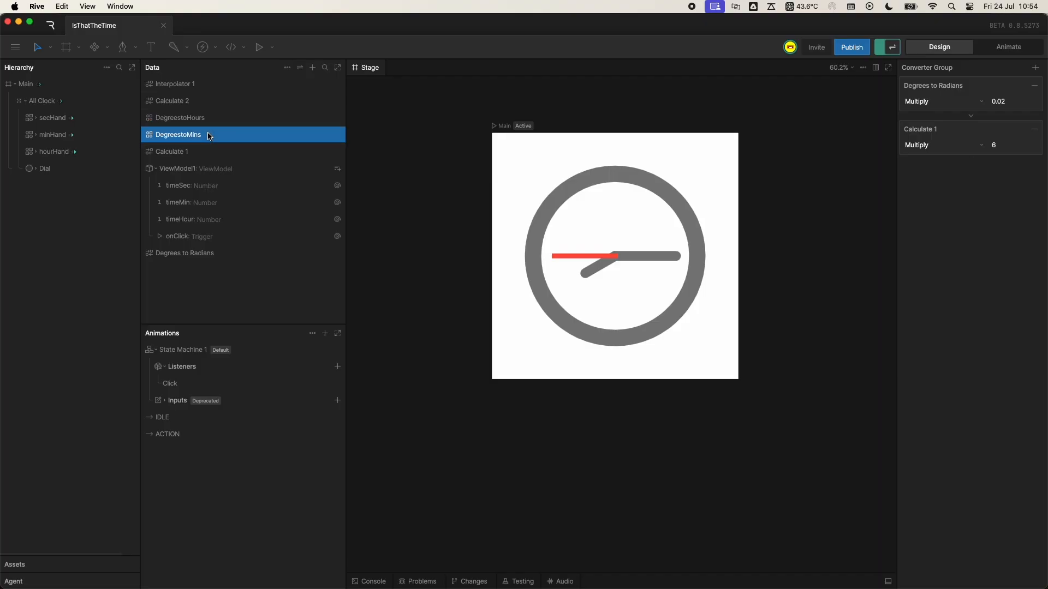
{"action": "left_click", "coordinate": [1035, 67]}
{"action": "mouse_move", "coordinate": [977, 112]}
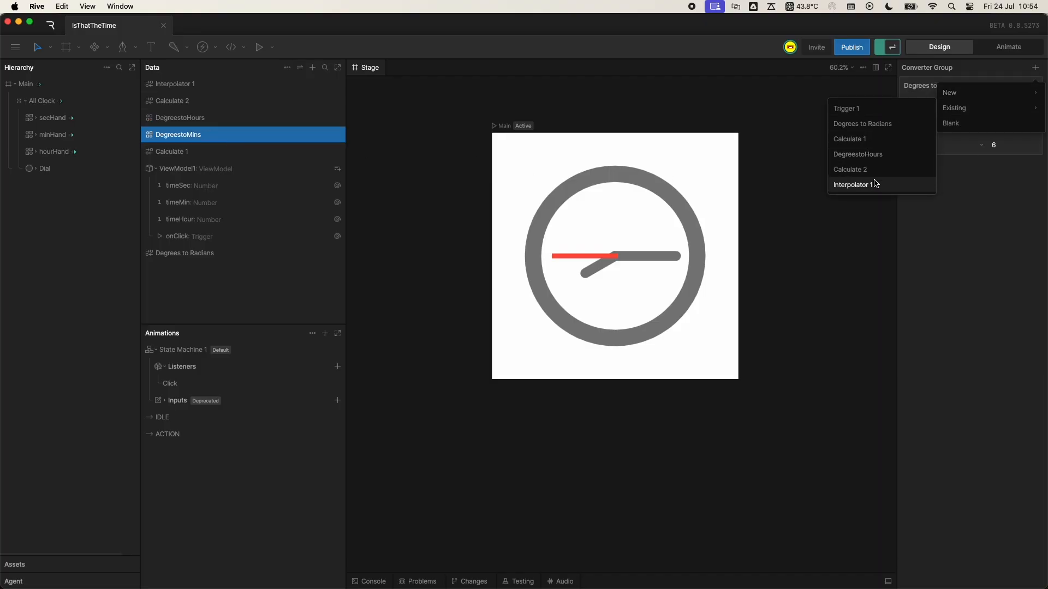
{"action": "left_click", "coordinate": [875, 184]}
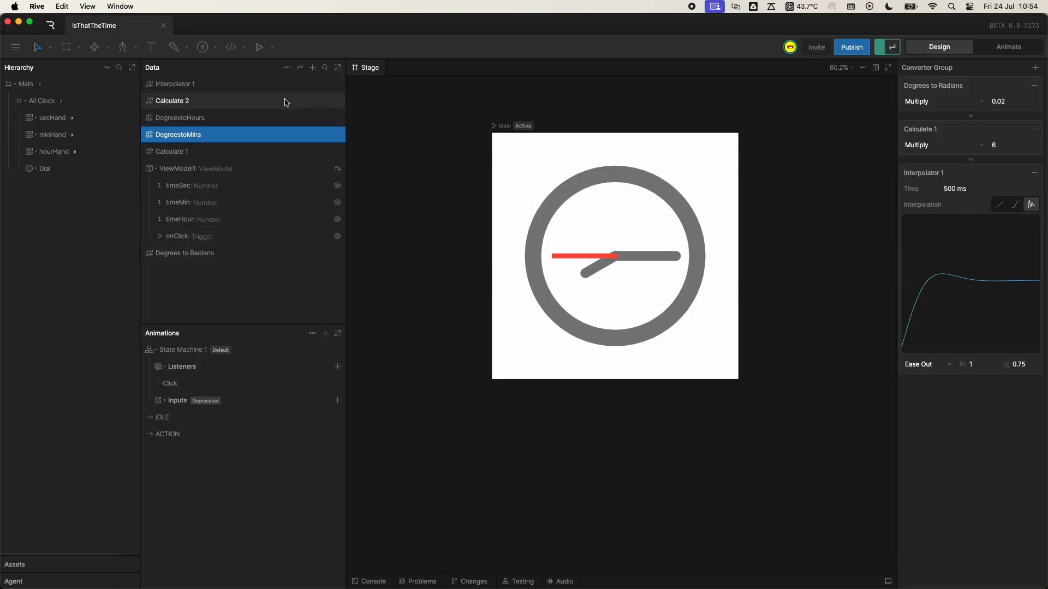
- Test the minute hand's elastic motion by stepping timeMin up several values
{"action": "left_click", "coordinate": [302, 71]}
{"action": "left_click", "coordinate": [282, 104]}
{"action": "key", "text": "Up"}
{"action": "key", "text": "Up"}
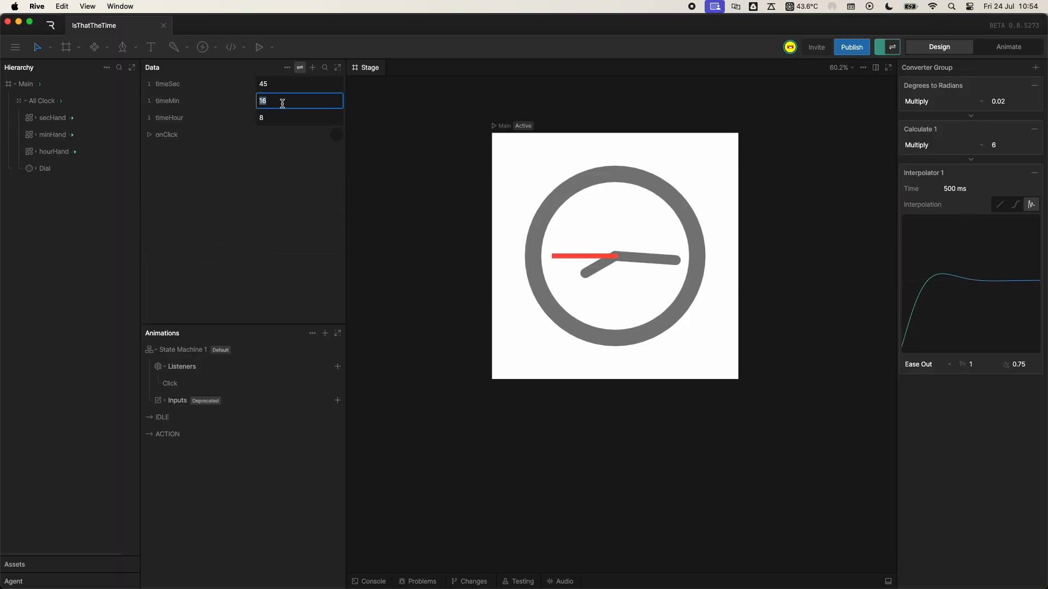
{"action": "key", "text": "Up"}
{"action": "key", "text": "Up"}
{"action": "key", "text": "Up"}
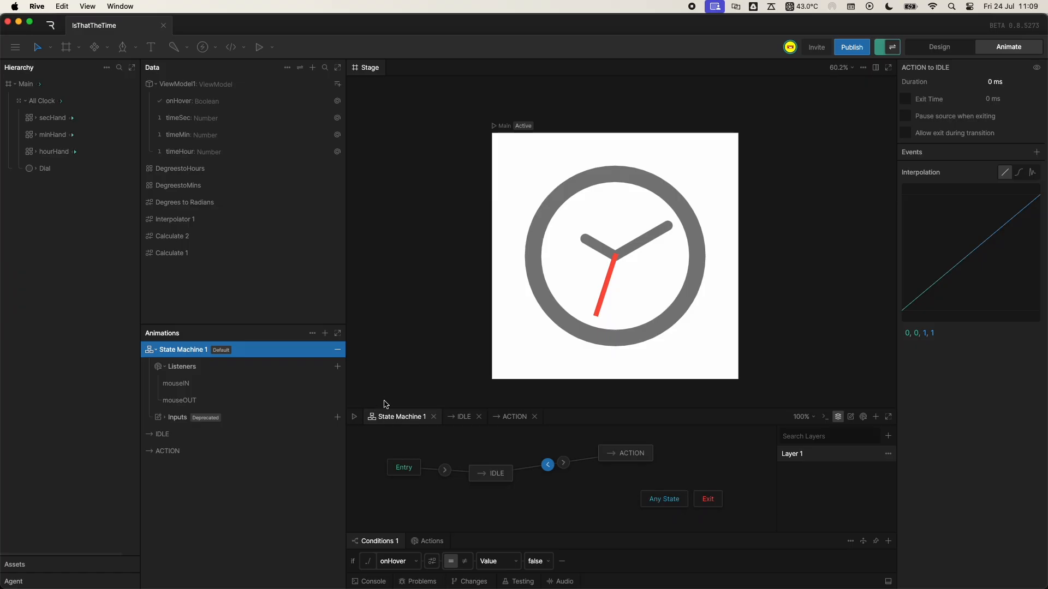
- Preview State Machine 1 and examine the onHover and timeHour properties of ViewModel1
{"action": "left_click", "coordinate": [354, 416]}
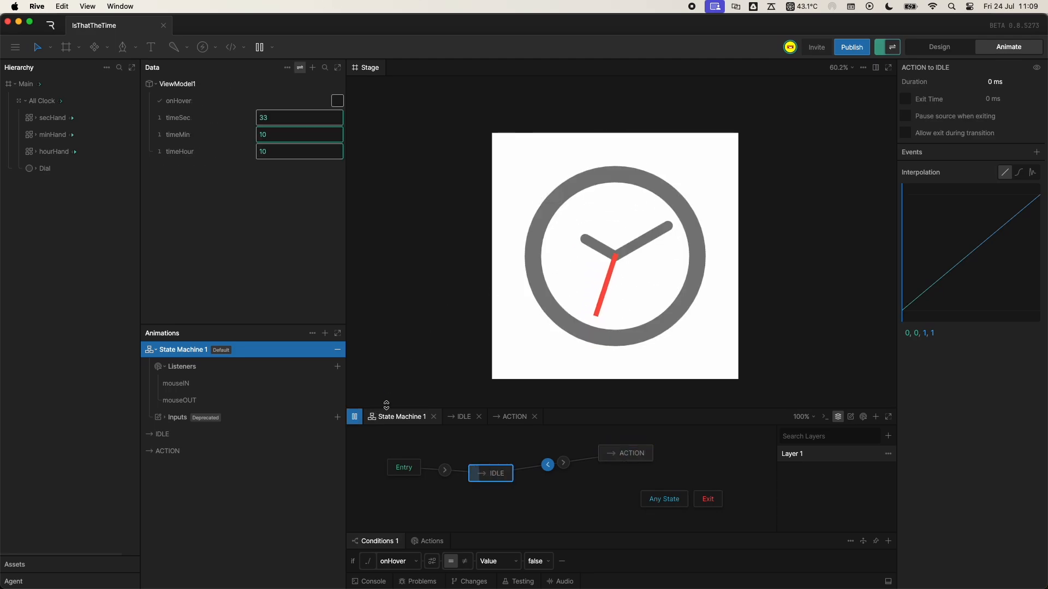
{"action": "key", "text": "space"}
{"action": "left_click", "coordinate": [207, 155]}
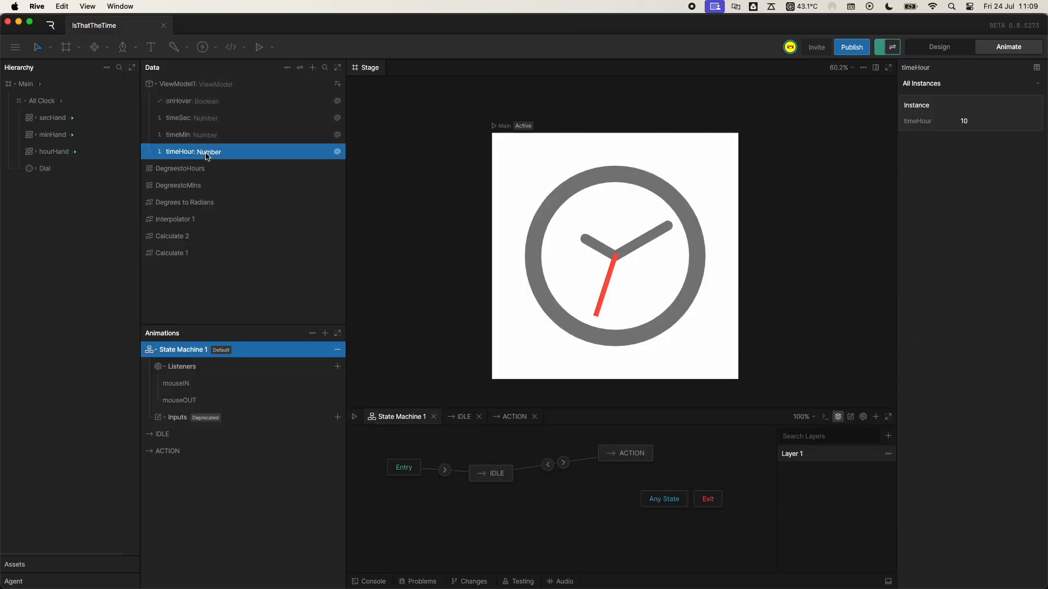
{"action": "left_click", "coordinate": [212, 103]}
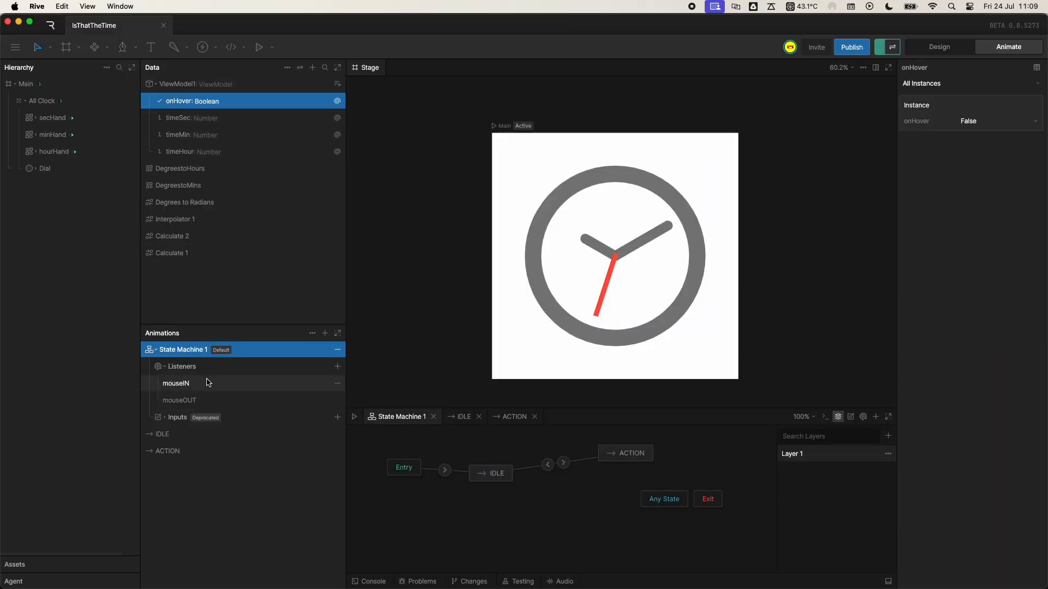
{"action": "left_click", "coordinate": [354, 419]}
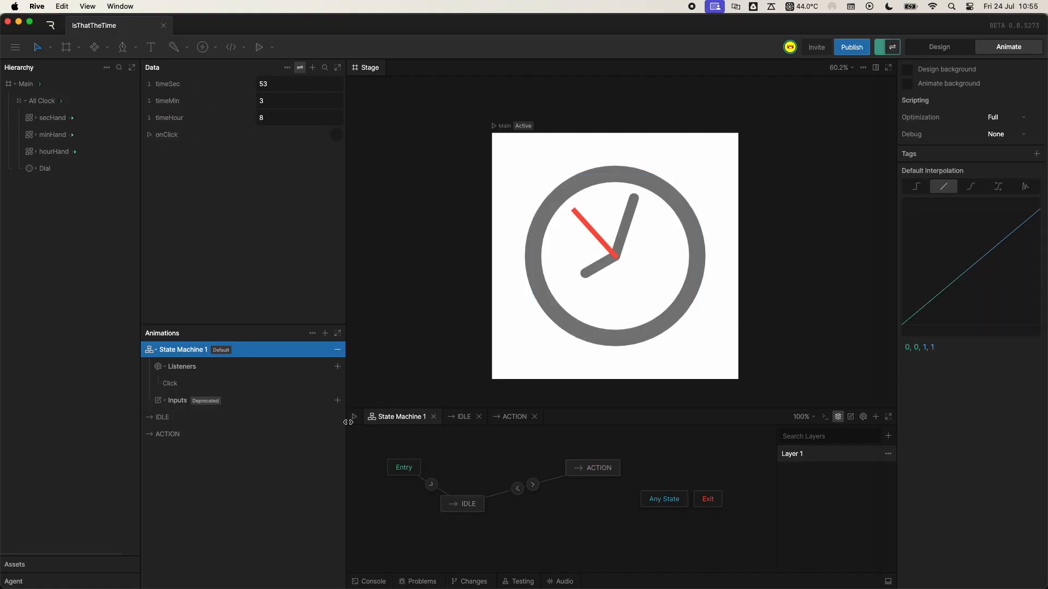
{"action": "left_click", "coordinate": [353, 417]}
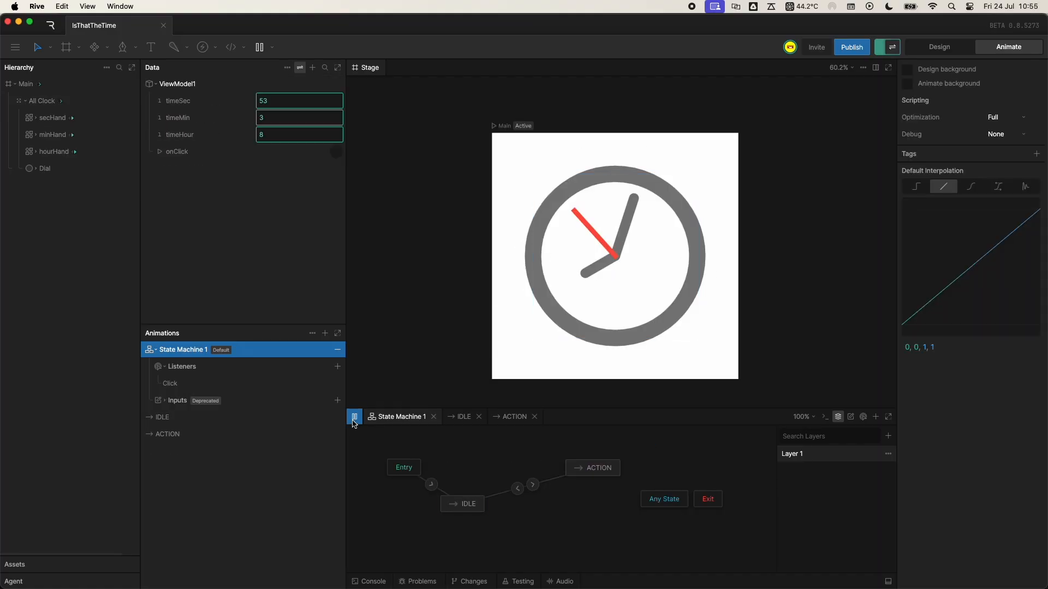
{"action": "left_click", "coordinate": [354, 416]}
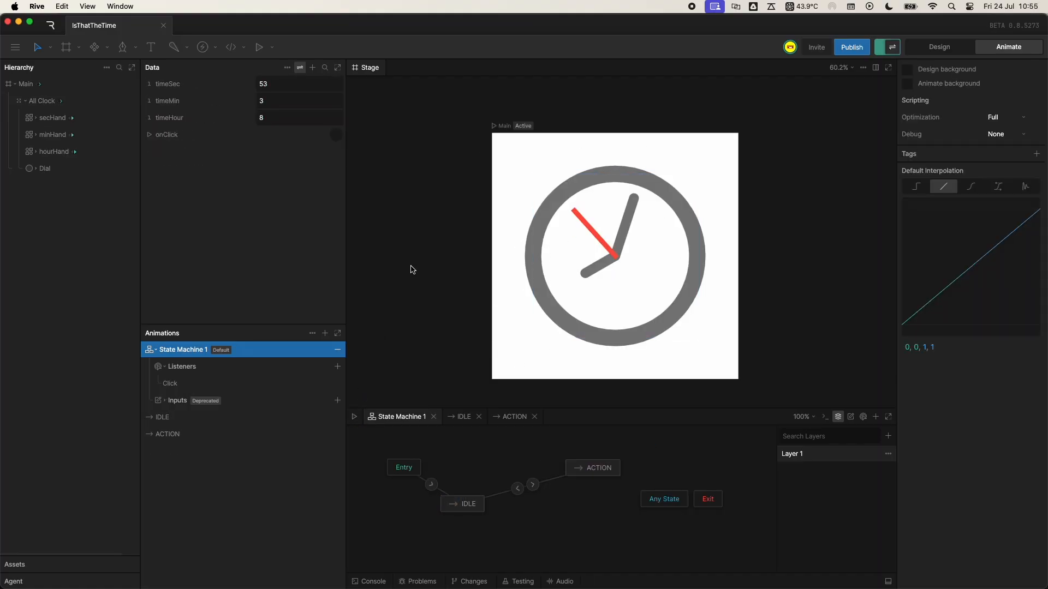
- Return to Design mode and open the publishing options for the clock file
{"action": "key", "text": "Tab"}
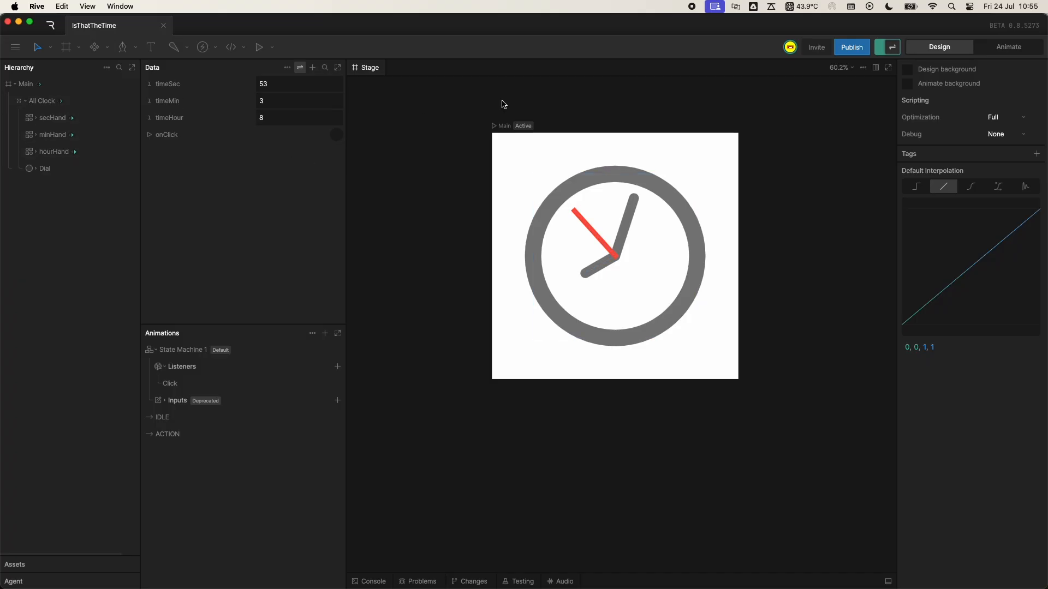
{"action": "left_click", "coordinate": [852, 47]}
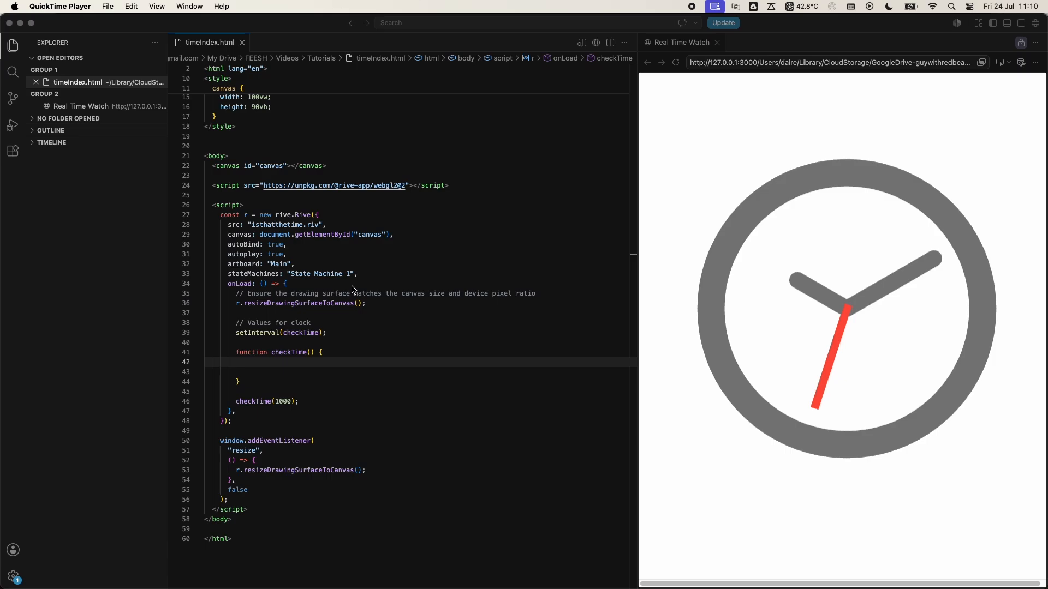
- In Visual Studio Code, examine the "isthatthetime.riv" source and "Main" artboard settings of the Rive instance in timeIndex.html
{"action": "left_click_drag", "start_coordinate": [327, 224], "coordinate": [248, 227]}
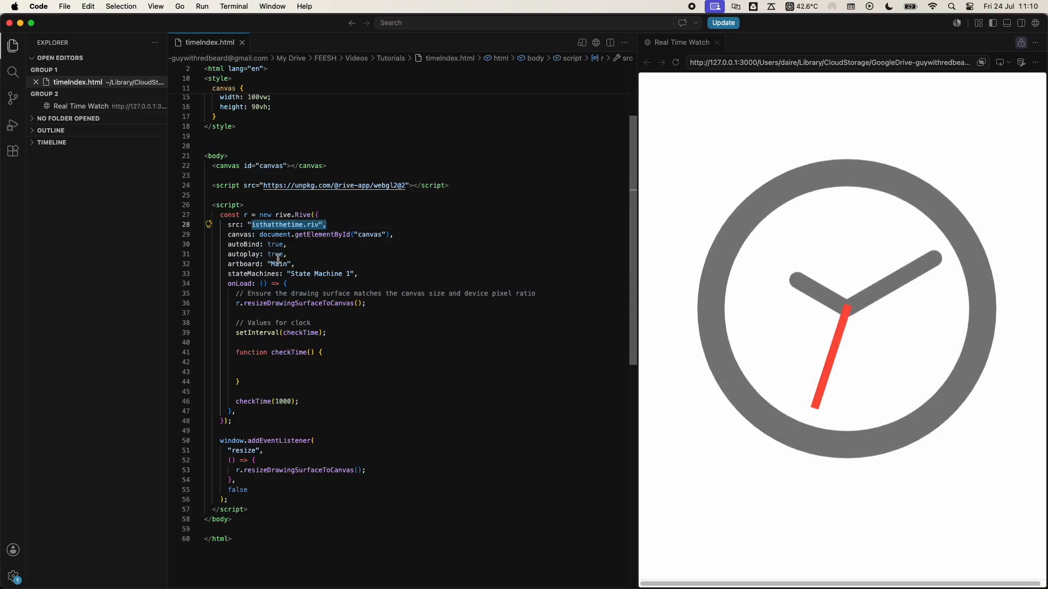
{"action": "double_click", "coordinate": [279, 264]}
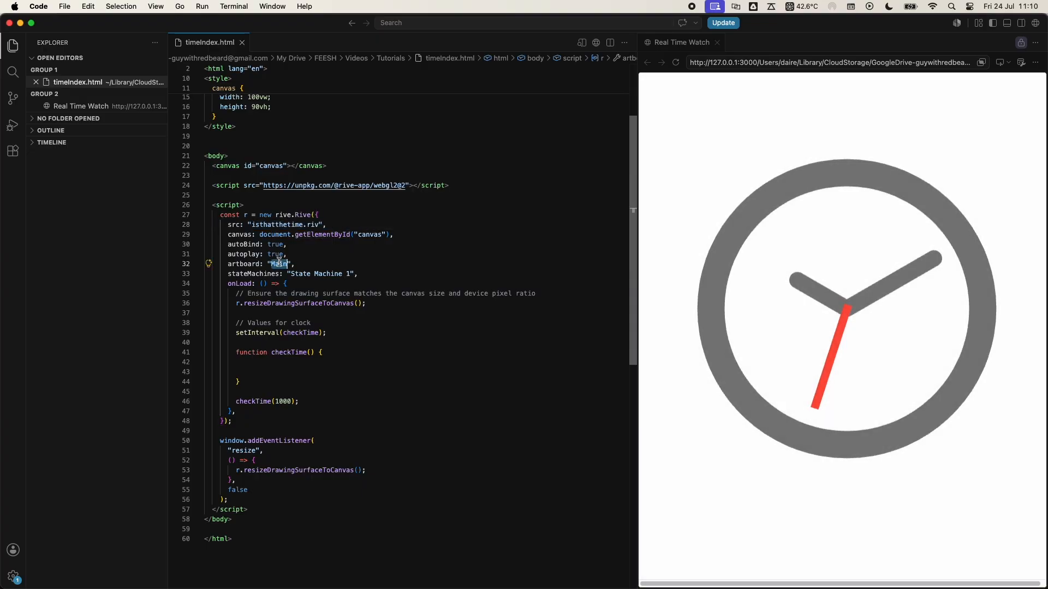
{"action": "left_click", "coordinate": [245, 264]}
{"action": "left_click", "coordinate": [282, 264]}
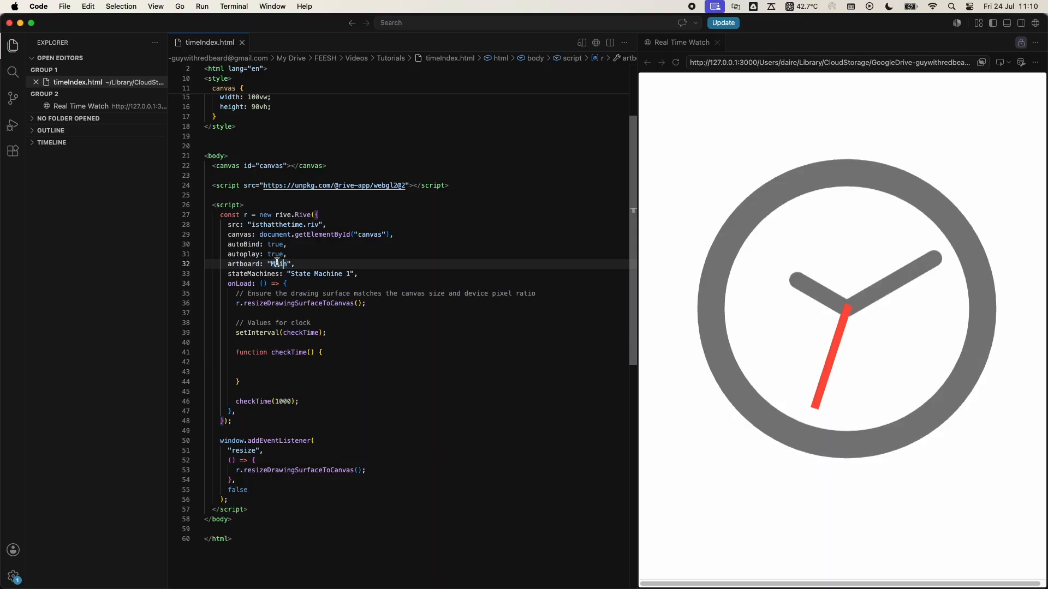
- Declare vmi as r.viewModelInstance inside the checkTime() function, and check it against the declaration of the Rive instance r
{"action": "left_click", "coordinate": [271, 363]}
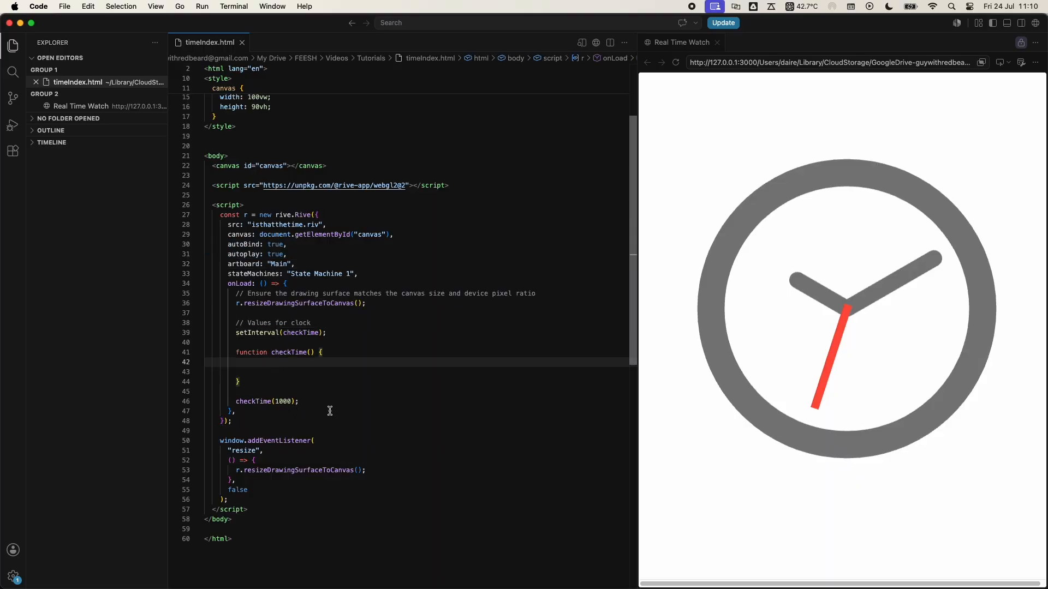
{"action": "key", "text": "Tab"}
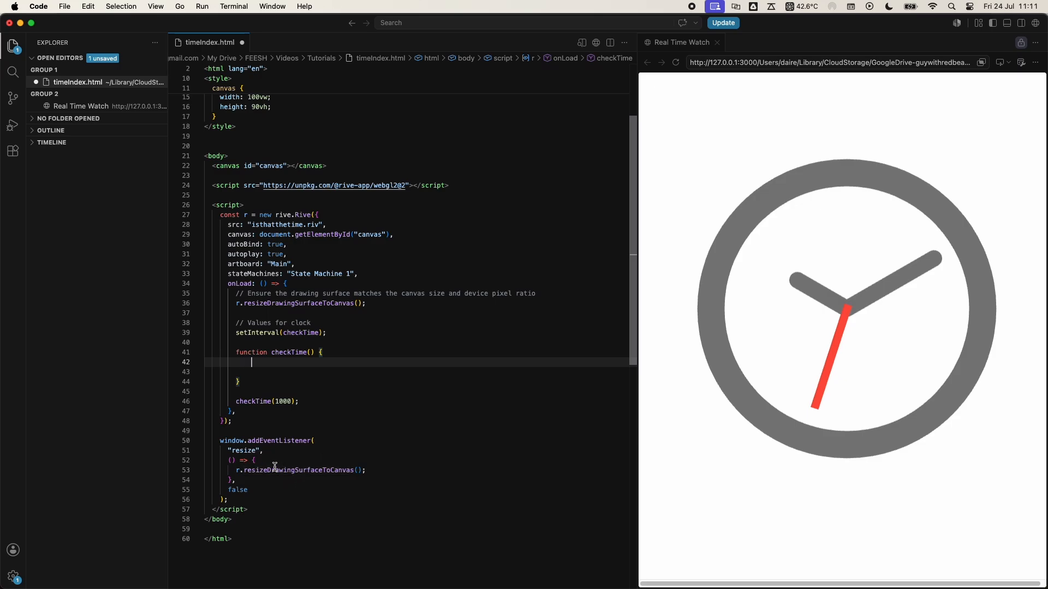
{"action": "key", "text": "Return"}
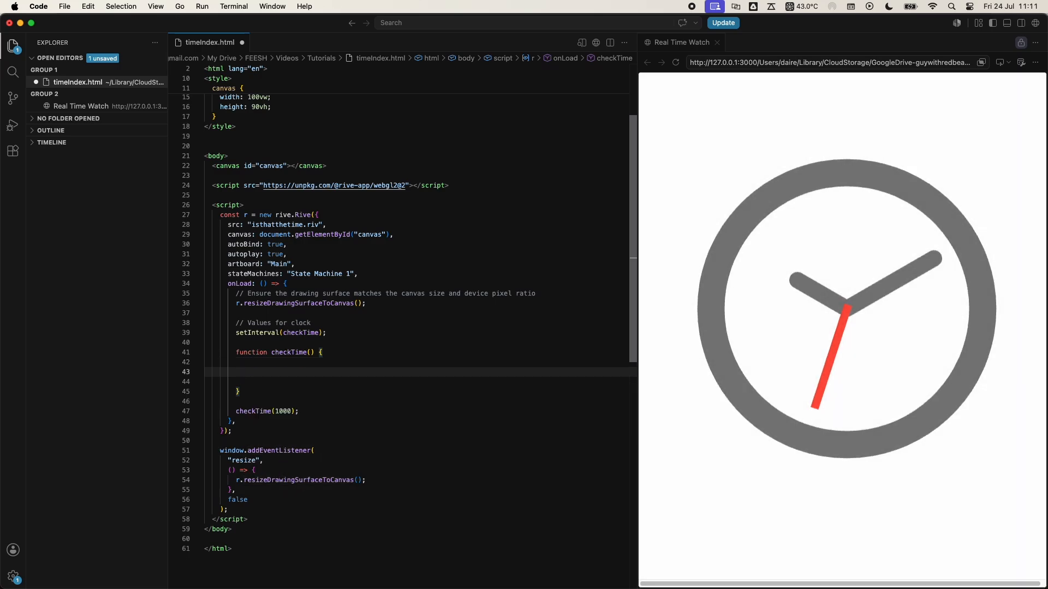
{"action": "type", "text": "let vmi"}
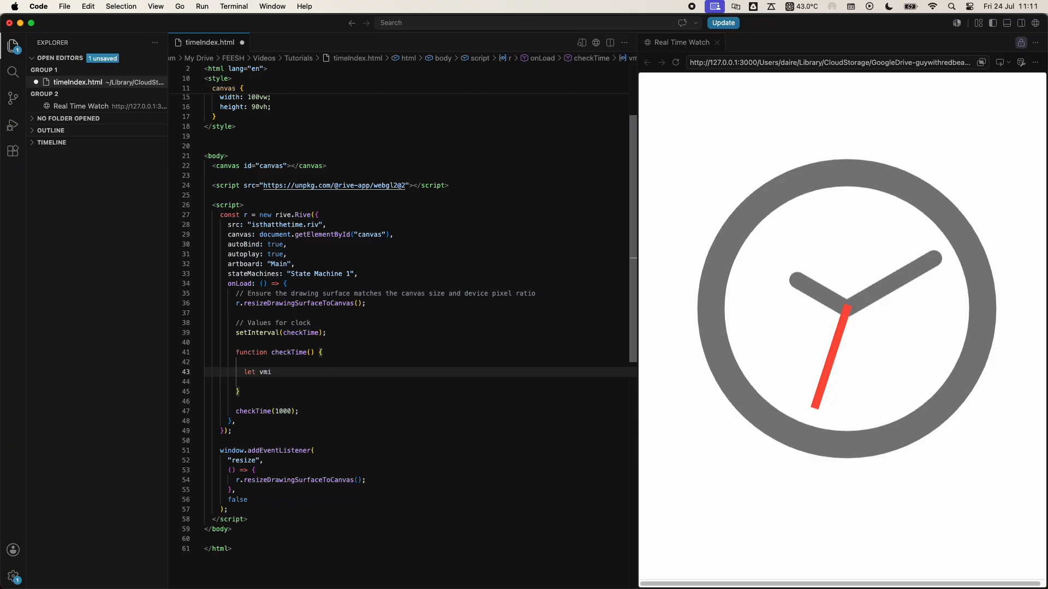
{"action": "type", "text": " =r."}
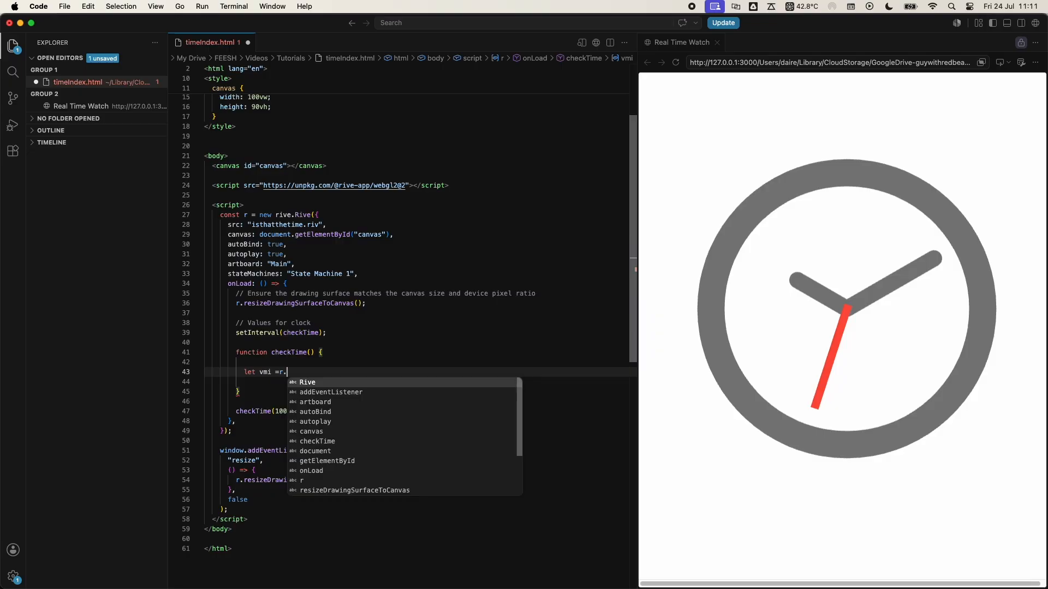
{"action": "type", "text": "view"}
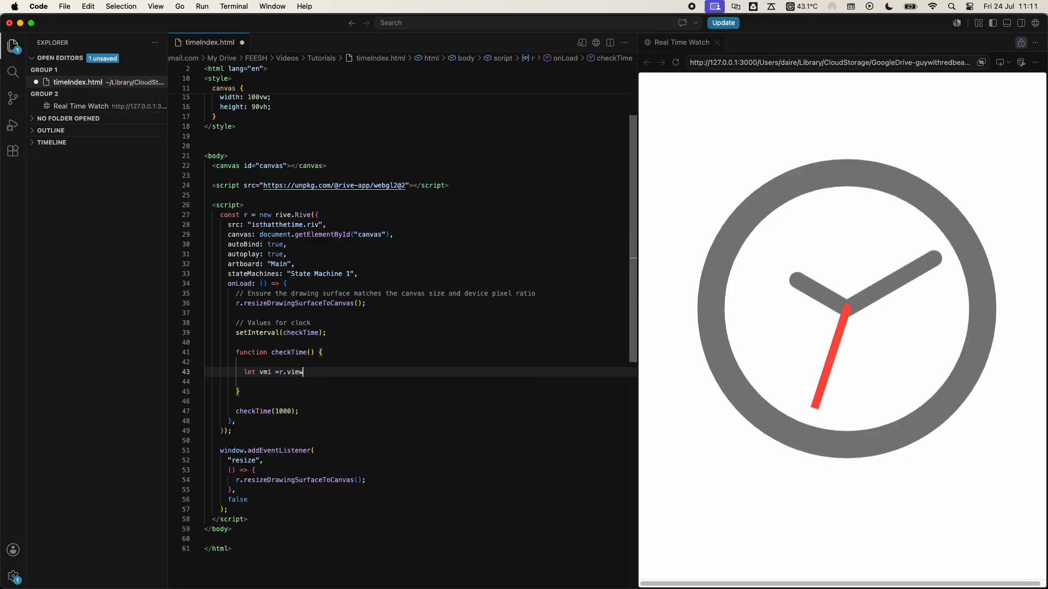
{"action": "type", "text": "ModelInstance;"}
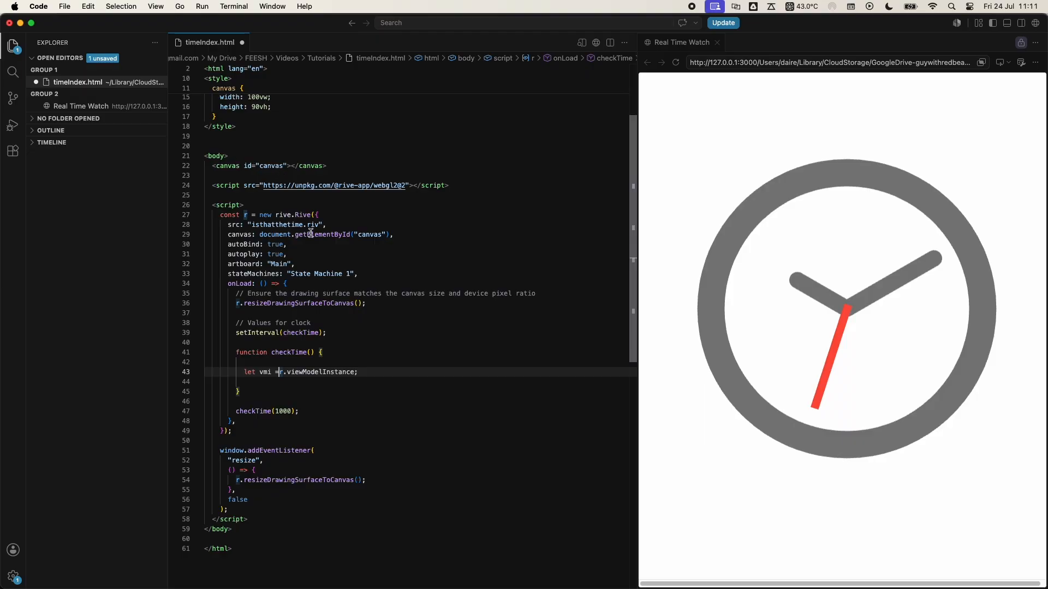
{"action": "left_click_drag", "start_coordinate": [319, 215], "coordinate": [245, 216]}
{"action": "left_click", "coordinate": [245, 215]}
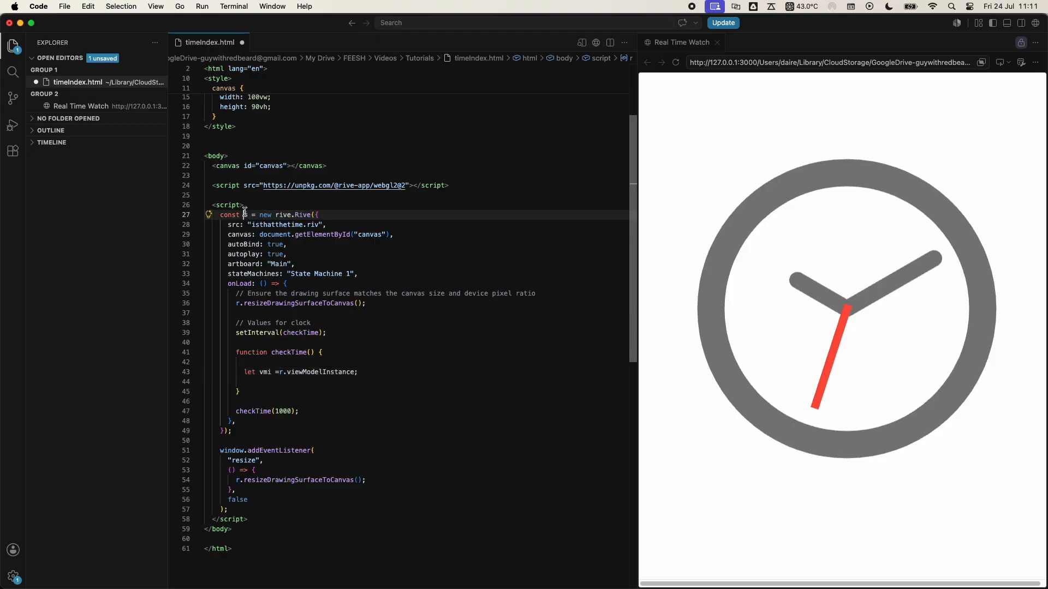
- Below the vmi declaration in checkTime(), declare the constant onHover as vmi.boolean("onHover")
{"action": "left_click", "coordinate": [380, 376]}
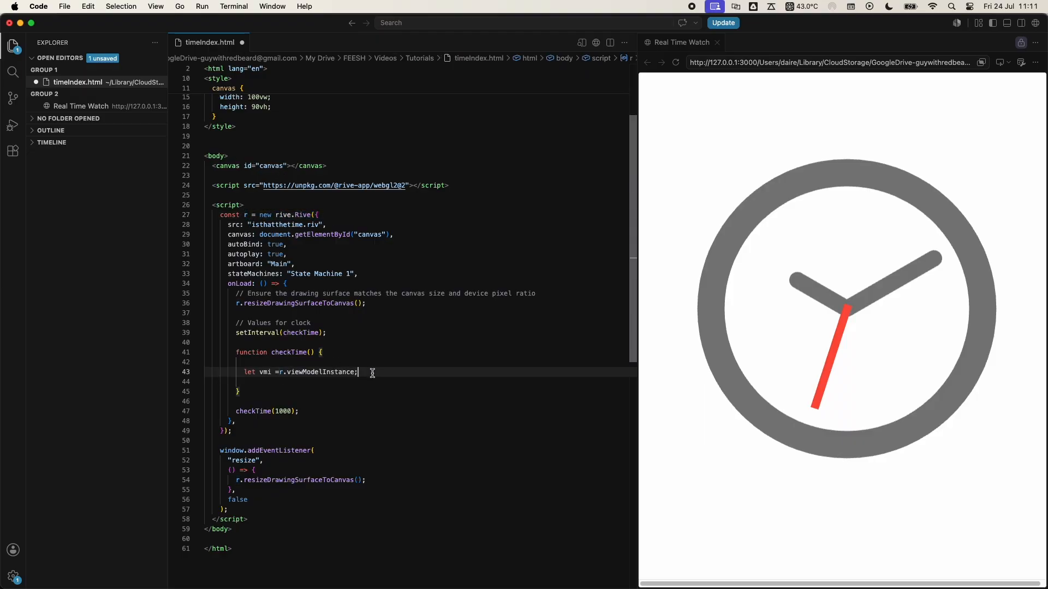
{"action": "key", "text": "Return"}
{"action": "key", "text": "Return"}
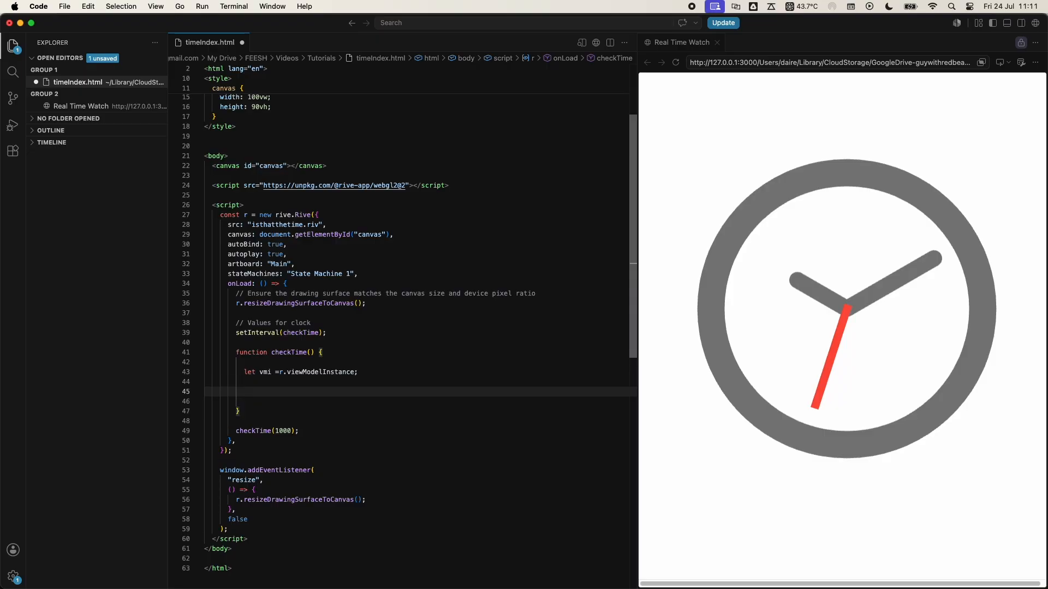
{"action": "type", "text": "cons"}
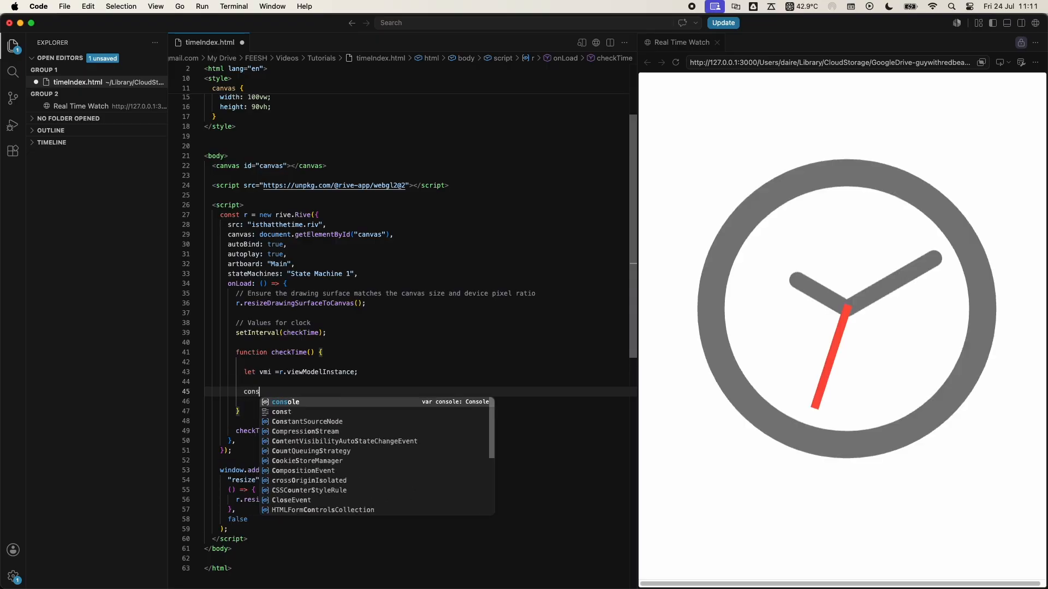
{"action": "type", "text": "t "}
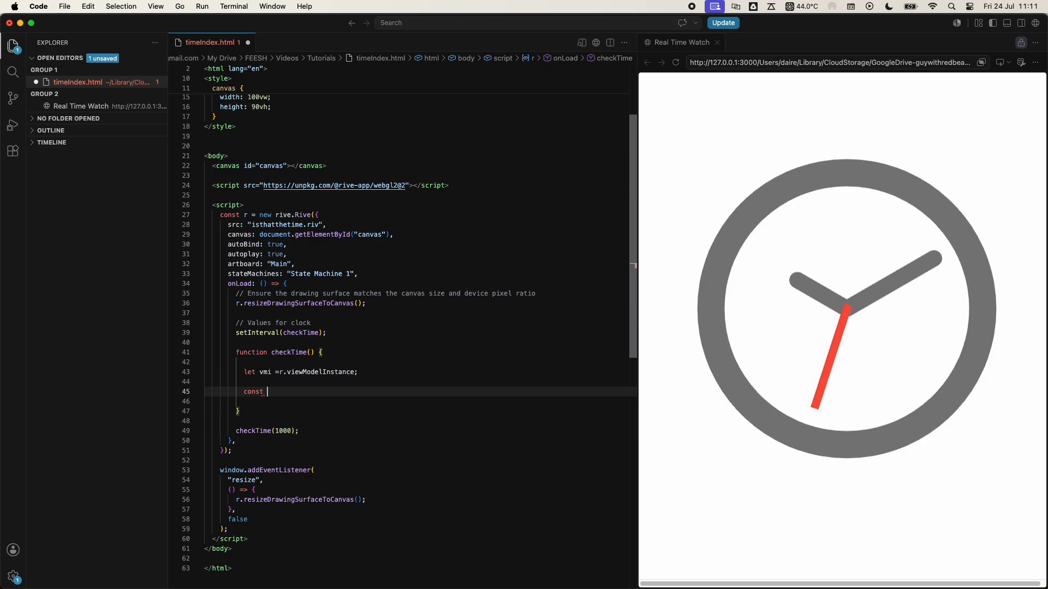
{"action": "type", "text": "onHover"}
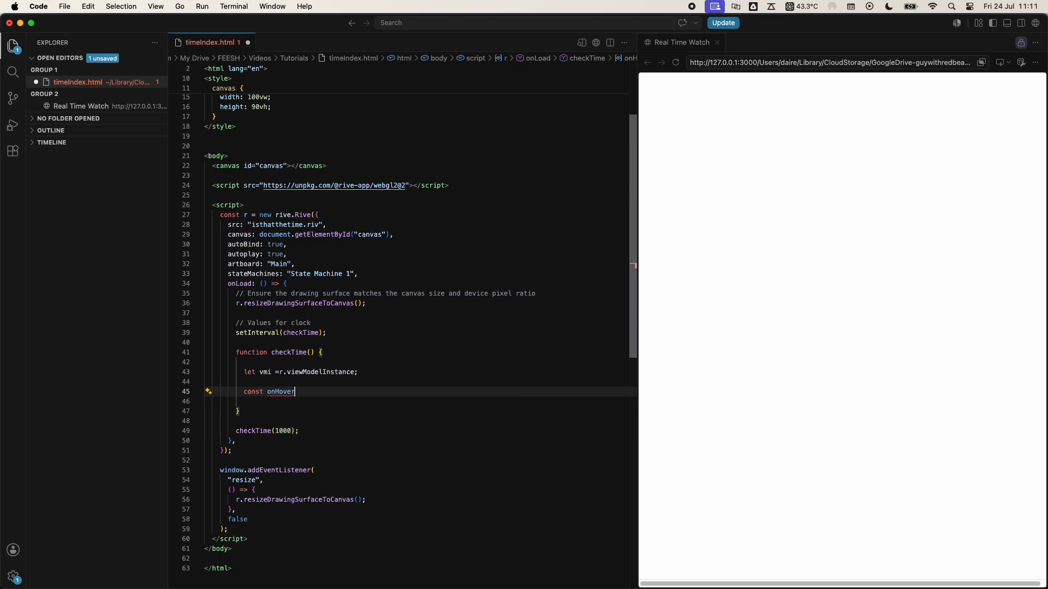
{"action": "type", "text": " = "}
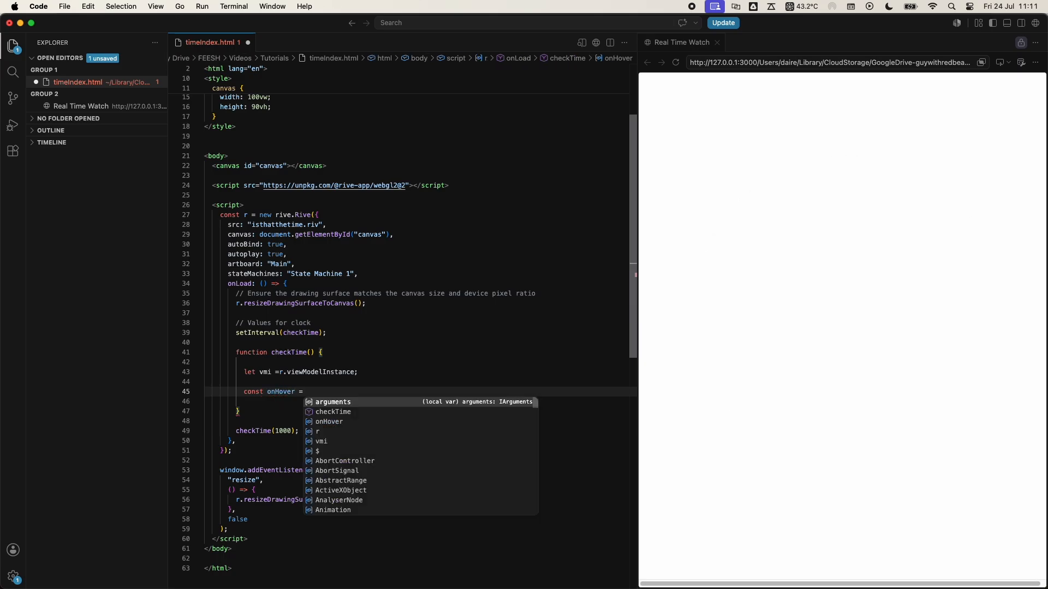
{"action": "type", "text": "v"}
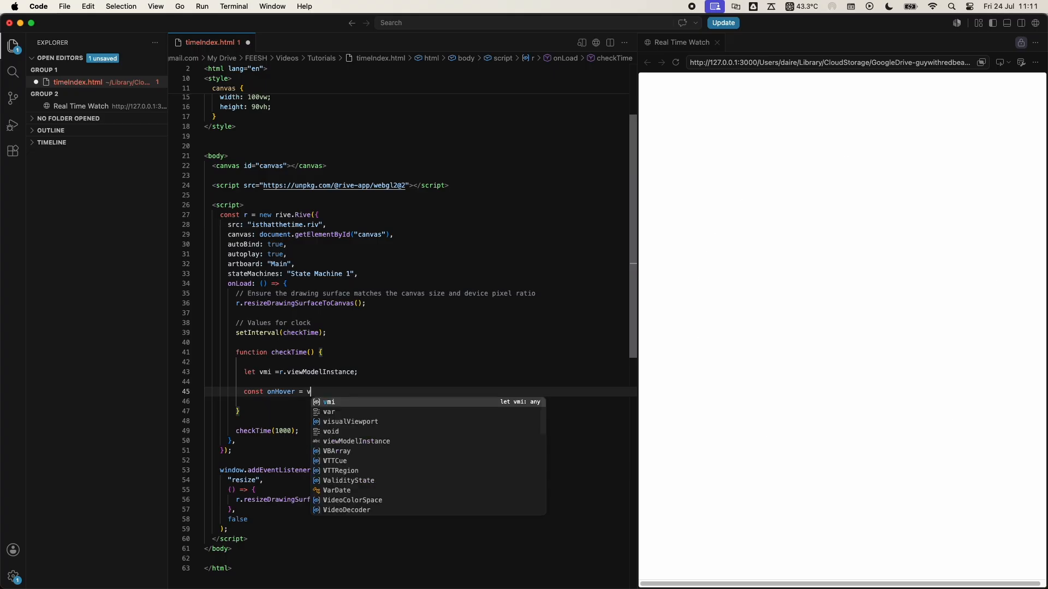
{"action": "type", "text": "mi.booean"}
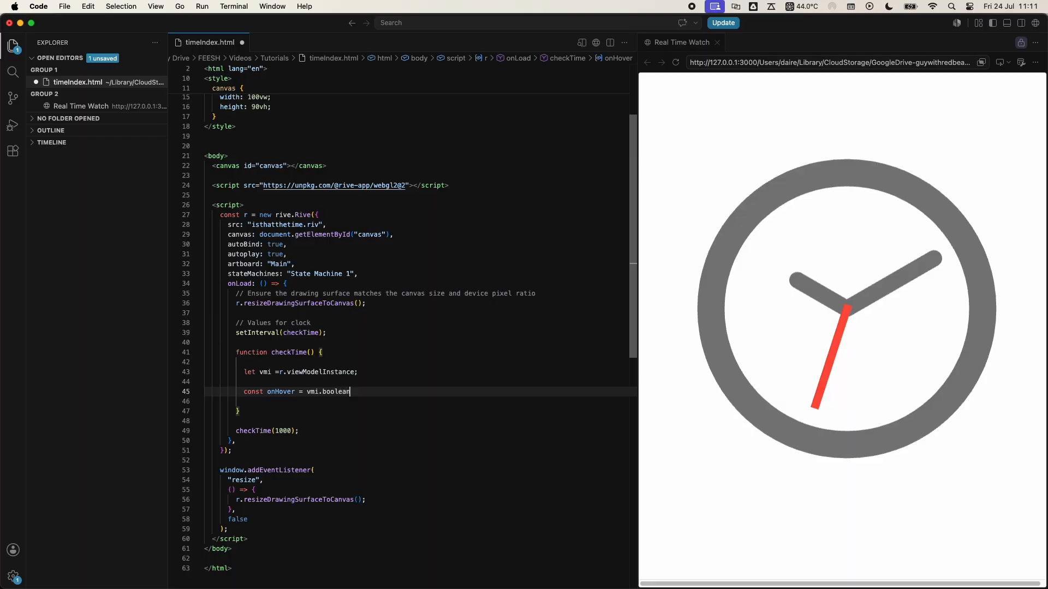
{"action": "type", "text": "()"}
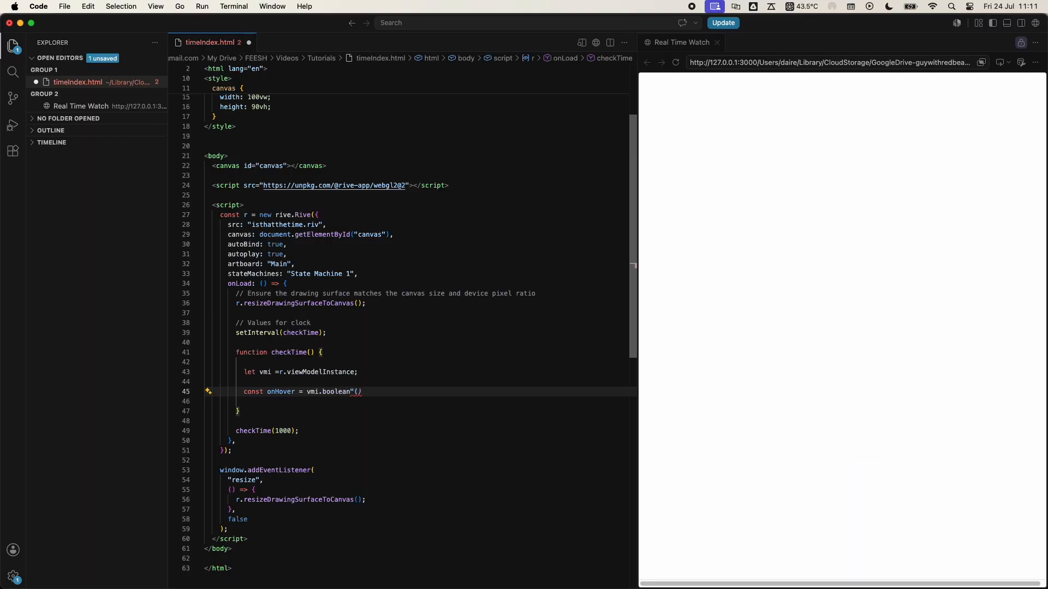
{"action": "type", "text": "\""}
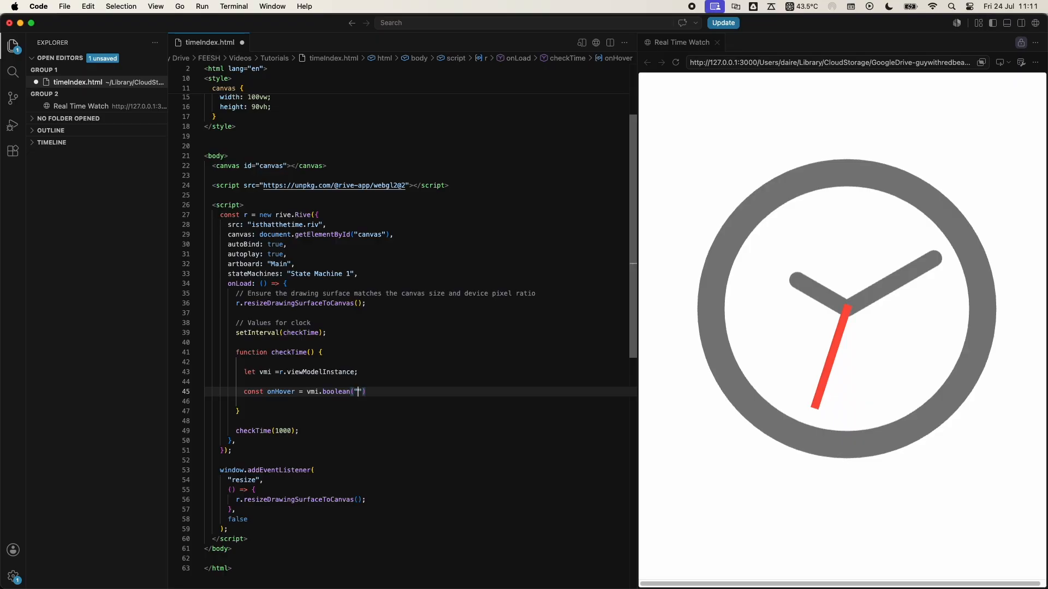
{"action": "type", "text": "onHover"}
{"action": "key", "text": "Return"}
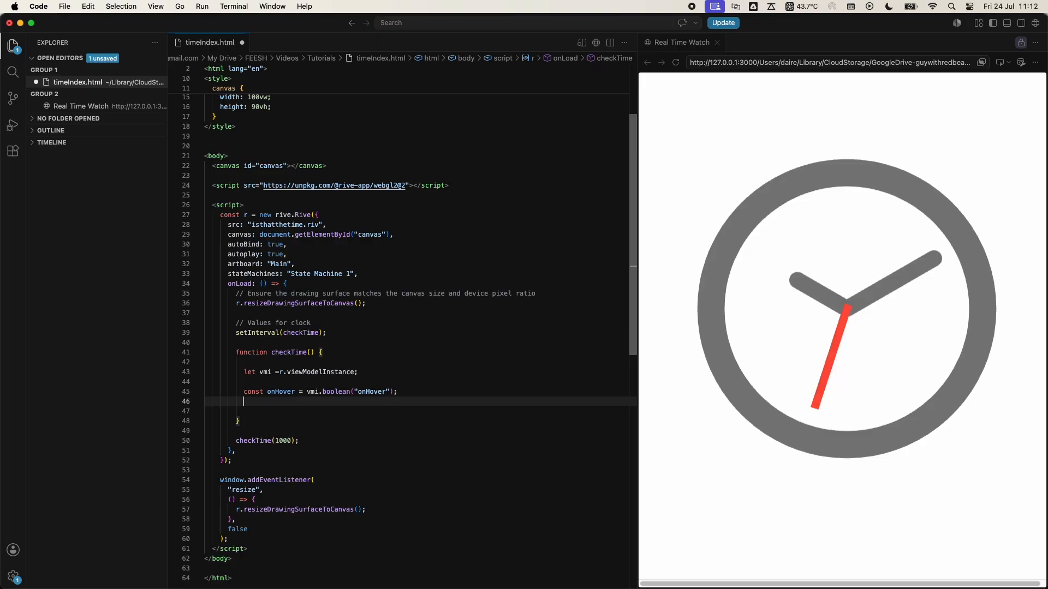
- Declare the constant onHoverValue as onHover.value on the line after onHover
{"action": "type", "text": "const on"}
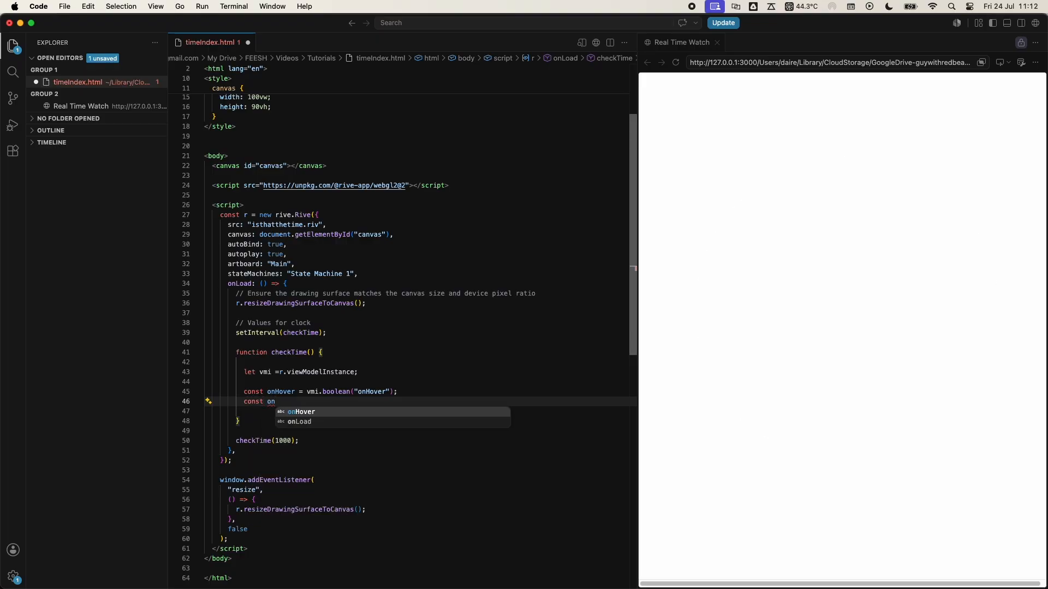
{"action": "type", "text": "HoverV"}
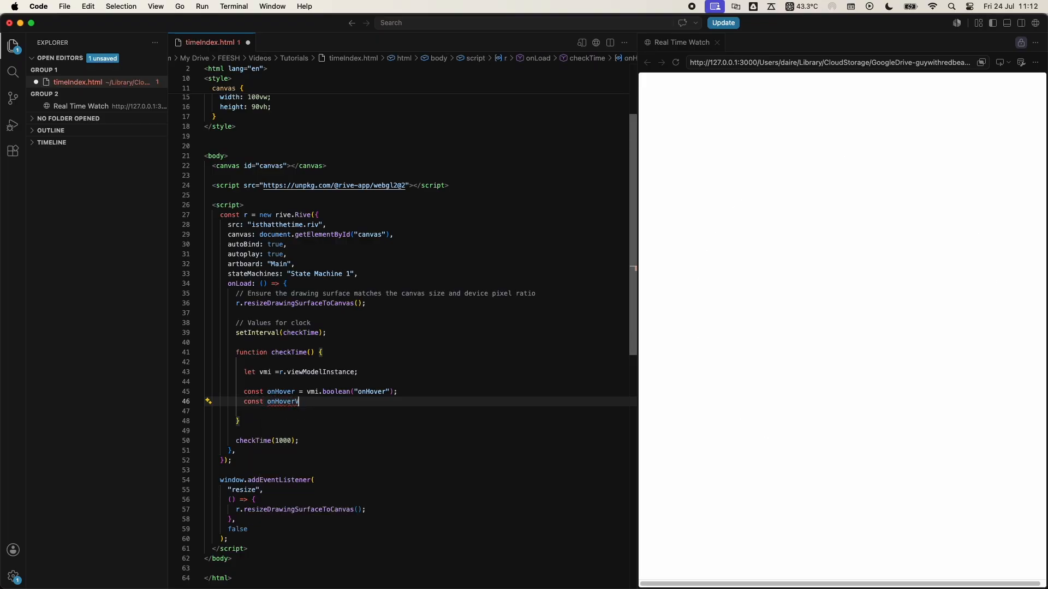
{"action": "type", "text": "aleu ="}
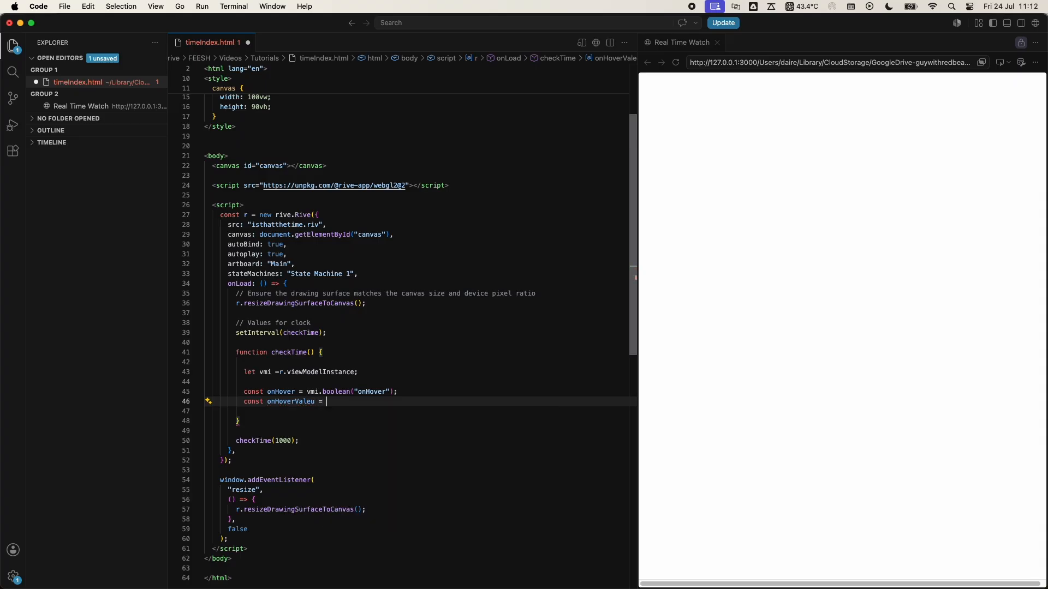
{"action": "key", "text": "BackSpace"}
{"action": "key", "text": "BackSpace"}
{"action": "key", "text": "BackSpace"}
{"action": "key", "text": "BackSpace"}
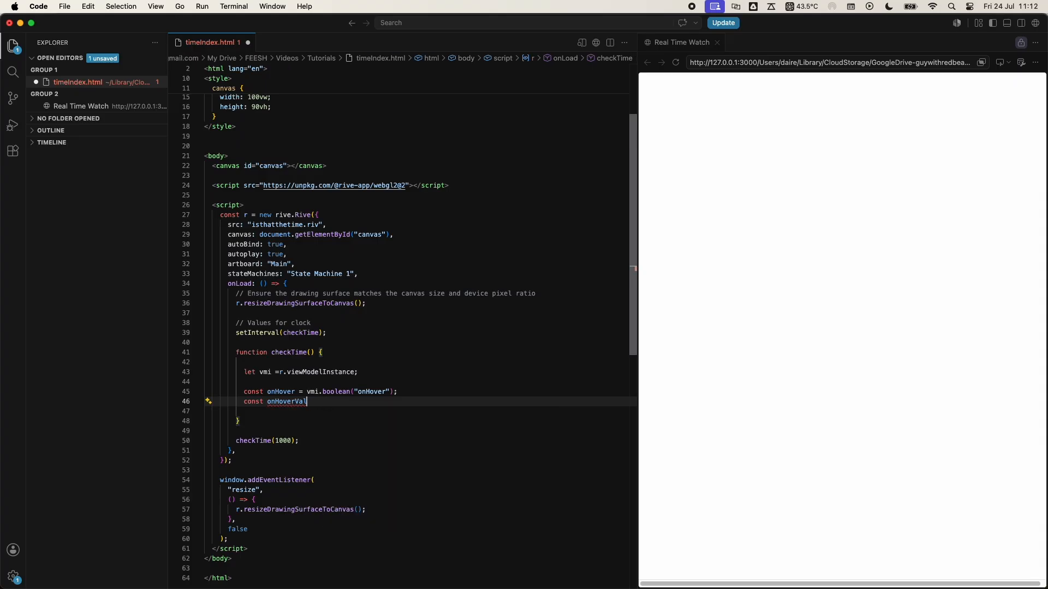
{"action": "type", "text": "ue = onHove"}
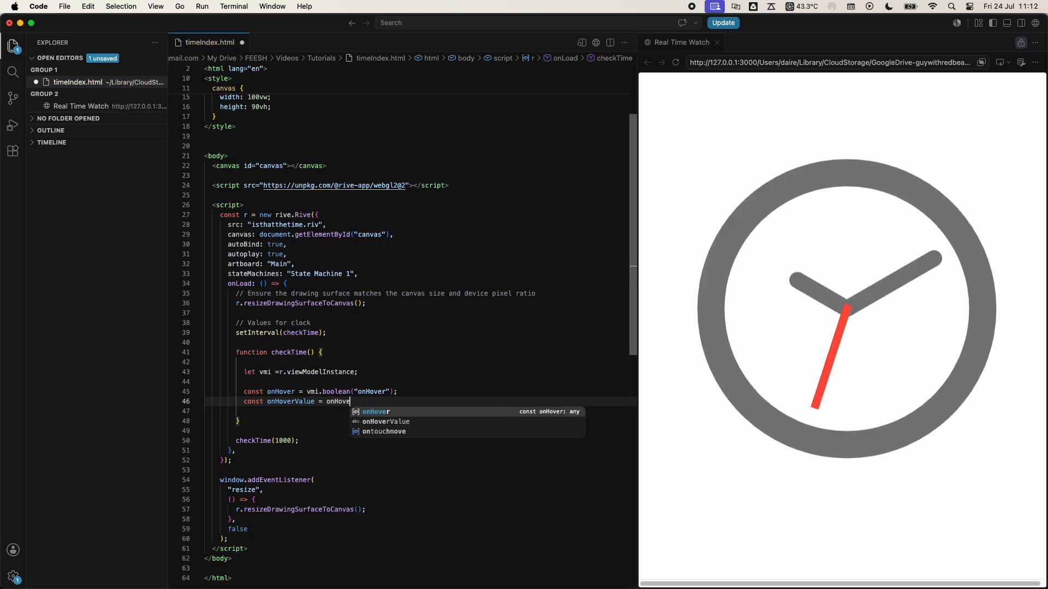
{"action": "type", "text": "r.value;"}
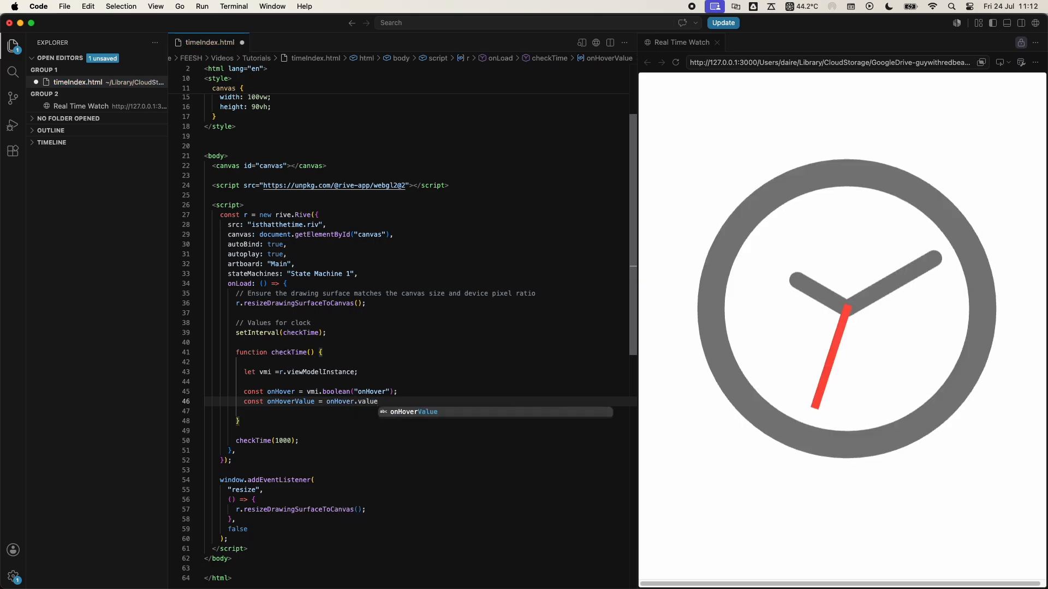
- Leave a blank line after onHoverValue and declare the variable time as new Date()
{"action": "key", "text": "Return"}
{"action": "key", "text": "Return"}
{"action": "key", "text": "Return"}
{"action": "key", "text": "Up"}
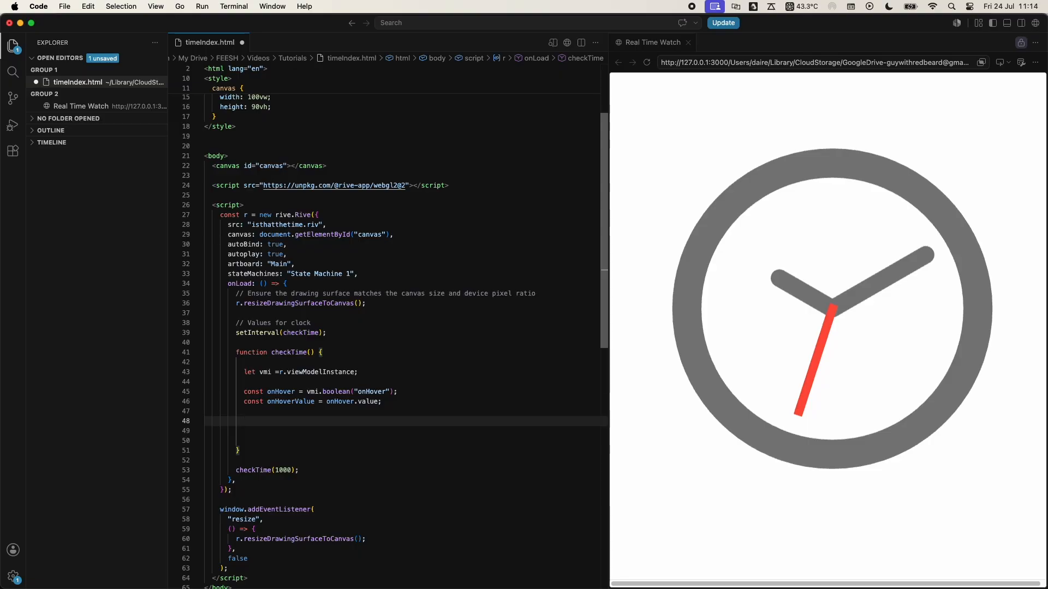
{"action": "type", "text": "let time = get"}
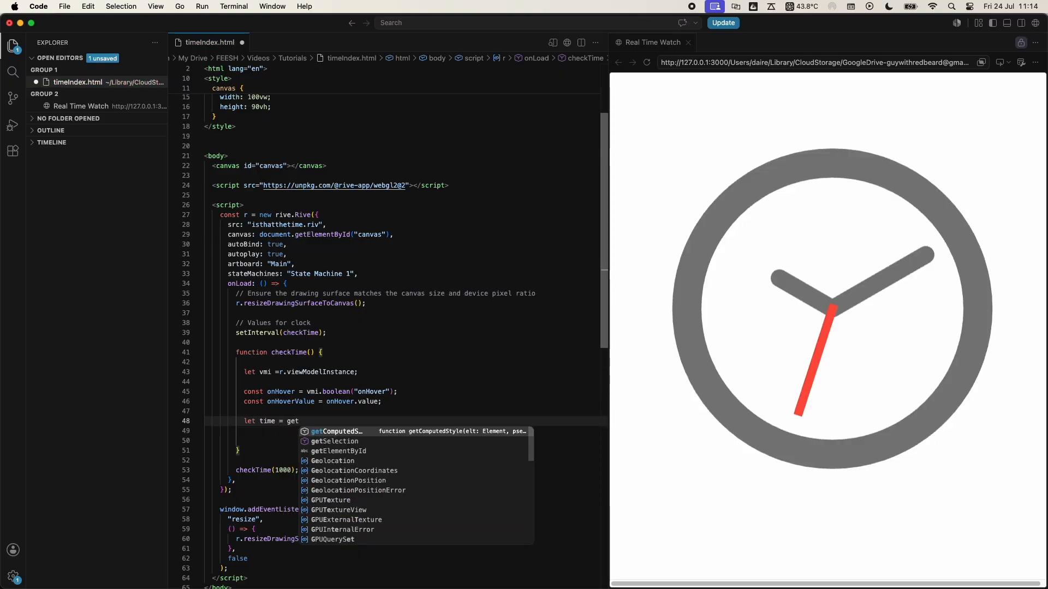
{"action": "key", "text": "BackSpace"}
{"action": "type", "text": "new DAt"}
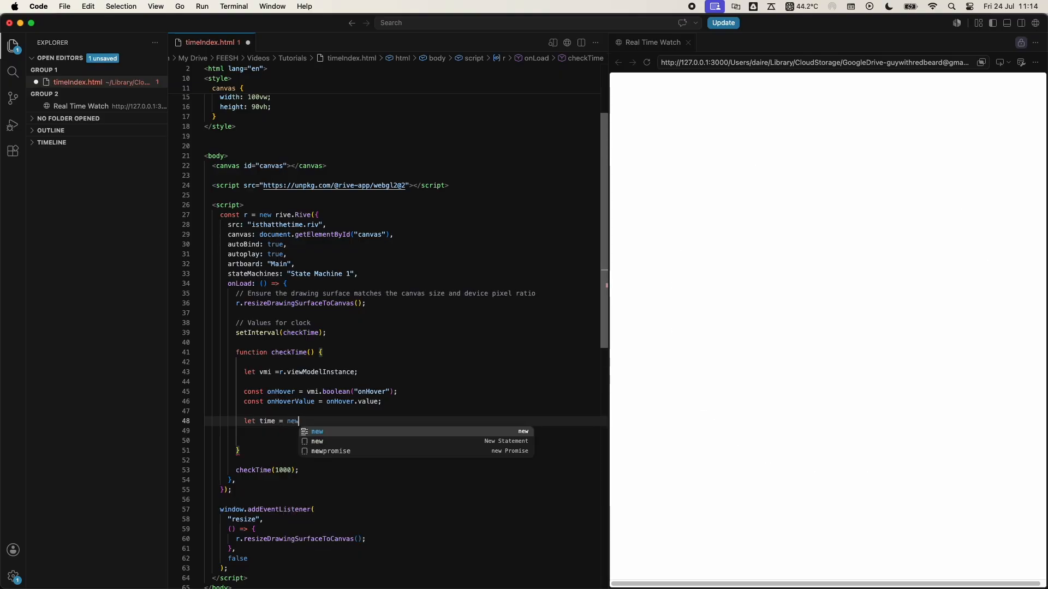
{"action": "key", "text": "BackSpace"}
{"action": "key", "text": "BackSpace"}
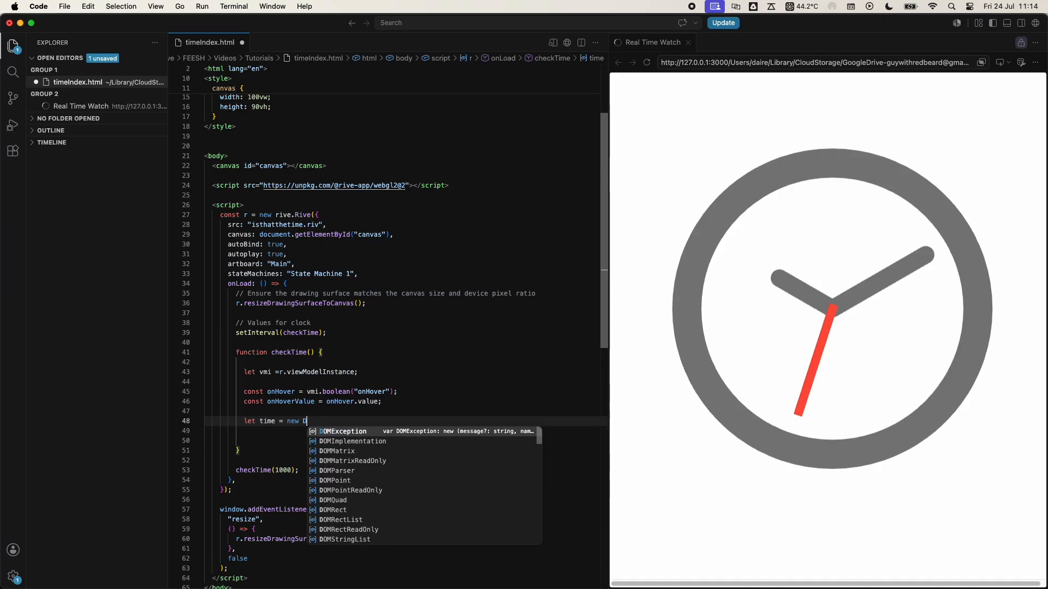
{"action": "type", "text": "ate("}
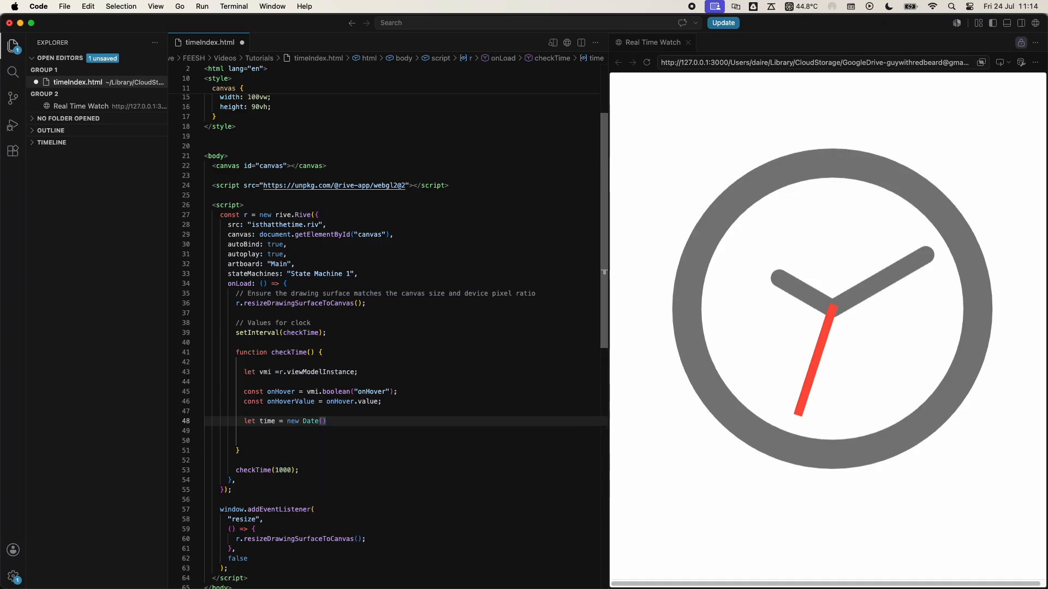
{"action": "type", "text": ";"}
{"action": "key", "text": "Return"}
- Declare the variable sec as time.getSeconds() below the time declaration
{"action": "type", "text": "let sec "}
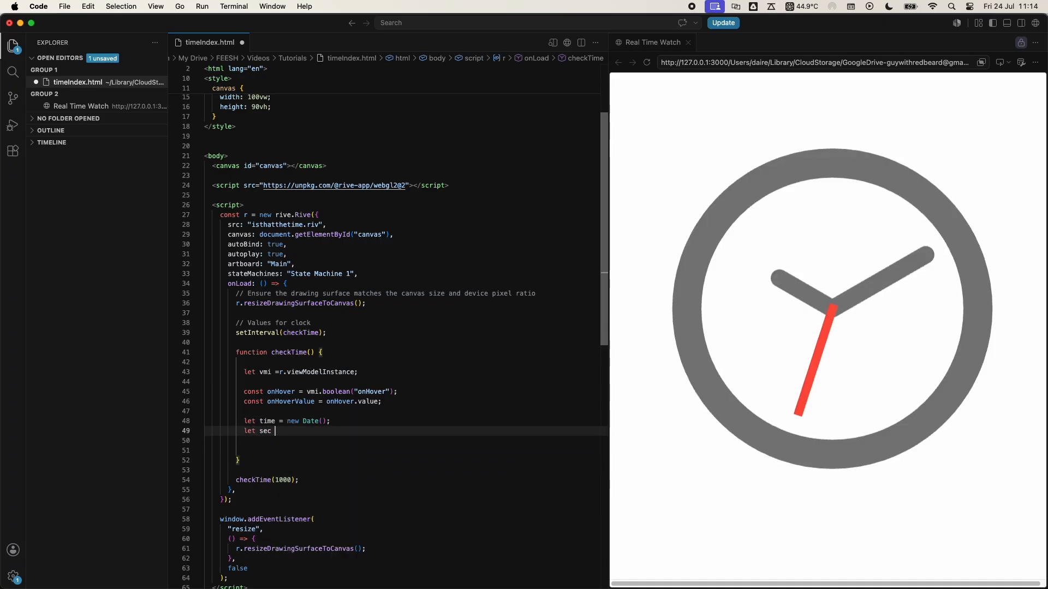
{"action": "type", "text": "= ti"}
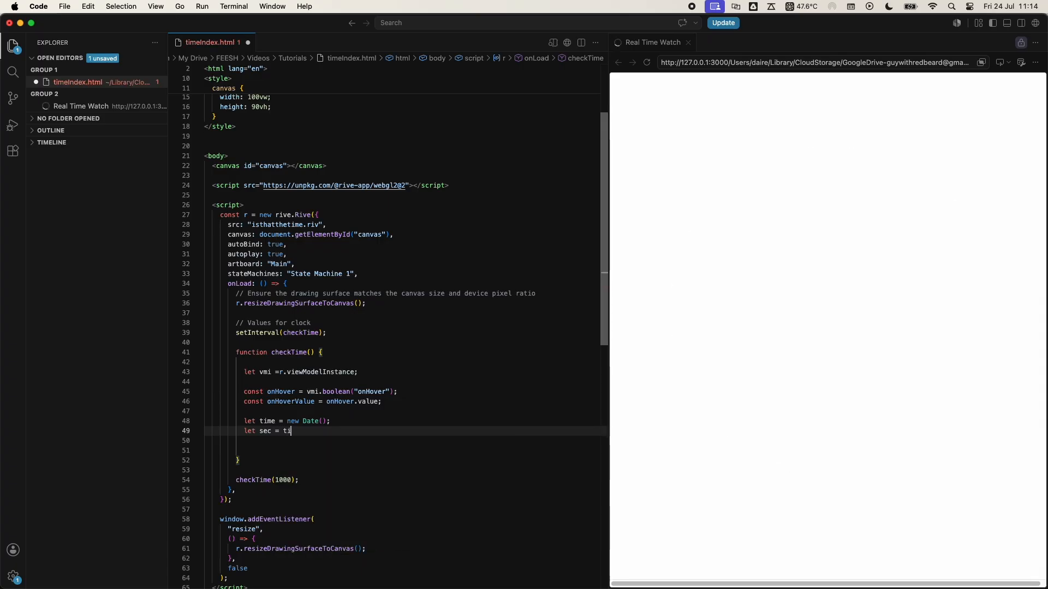
{"action": "type", "text": "me.getSe"}
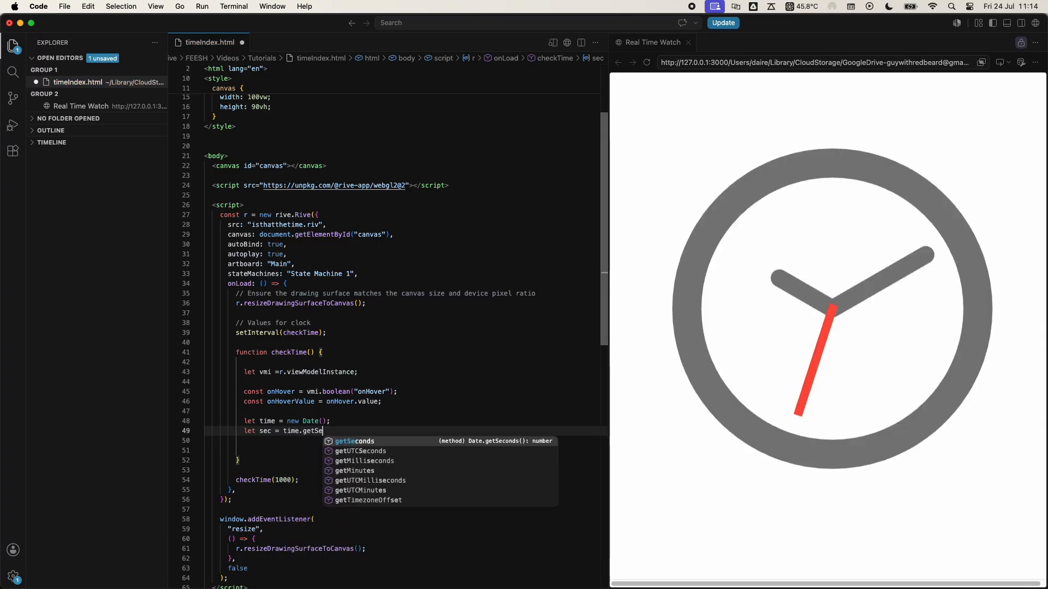
{"action": "key", "text": "Tab"}
{"action": "type", "text": "();"}
{"action": "key", "text": "Return"}
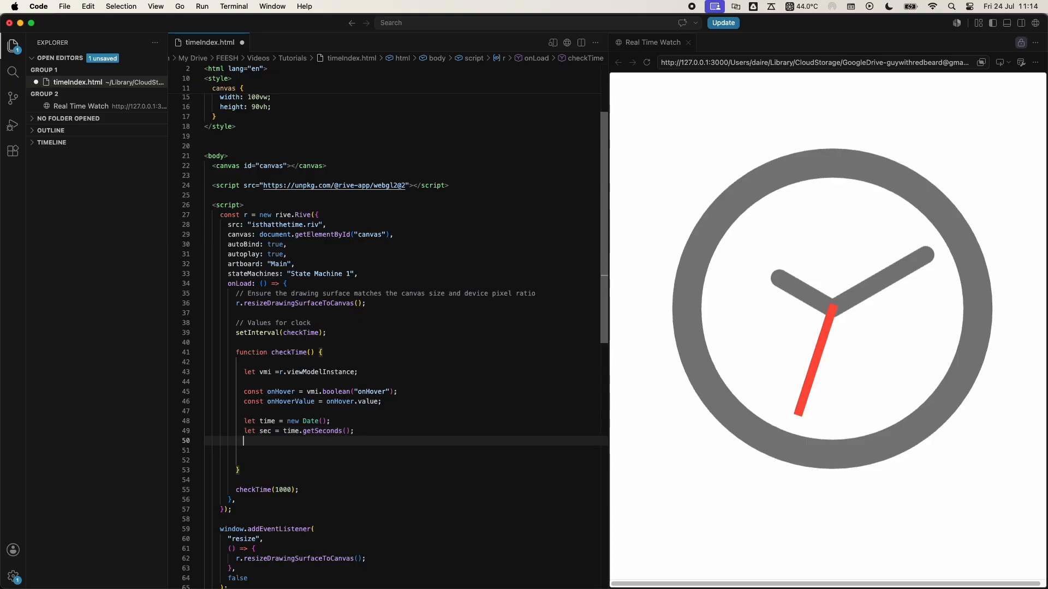
- Declare the variable min as time.getMinutes() below the sec declaration
{"action": "type", "text": "let min = time.g"}
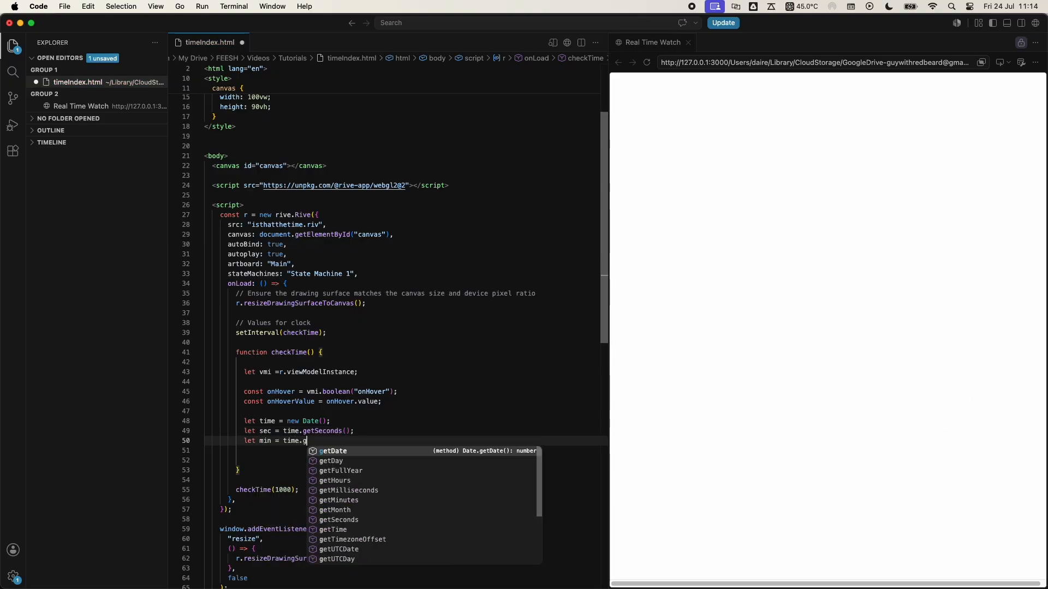
{"action": "type", "text": "etMi"}
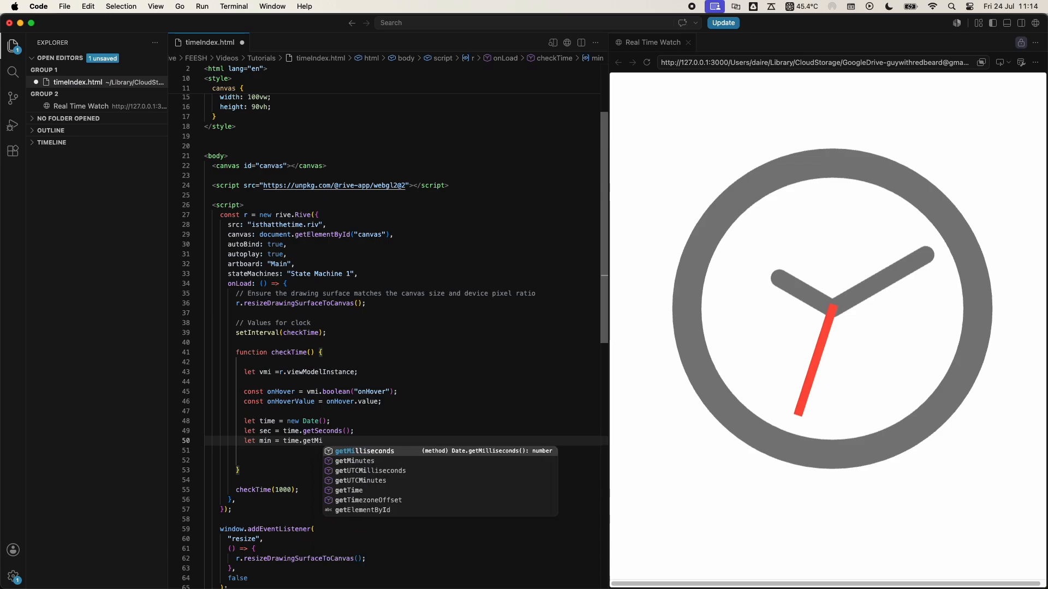
{"action": "key", "text": "Down"}
{"action": "key", "text": "Return"}
{"action": "type", "text": "();"}
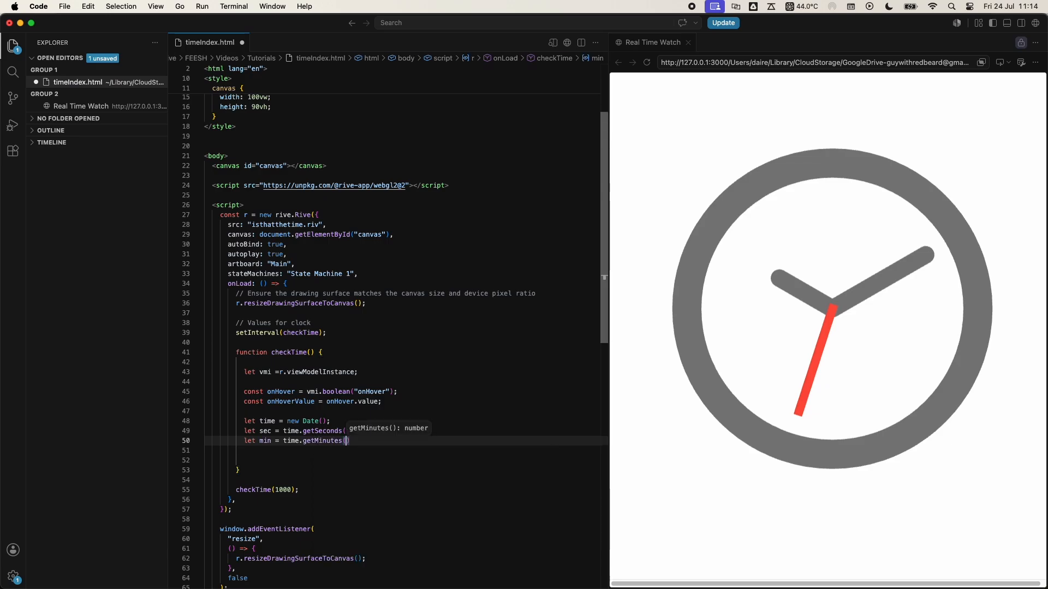
{"action": "key", "text": "Return"}
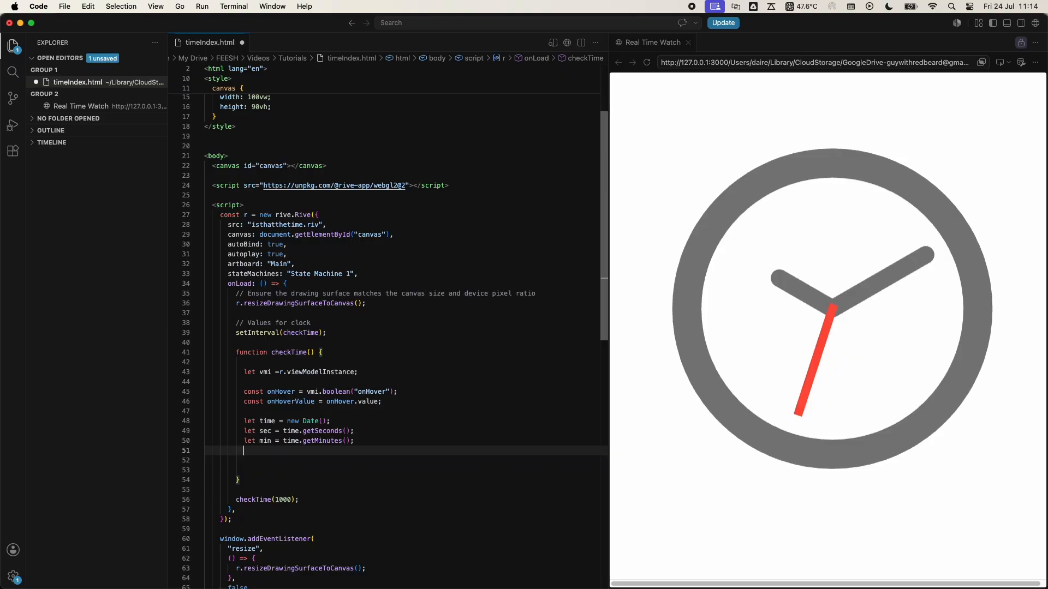
- Declare the variable hour as time.getHours() + (min/60) on the line below the min declaration
{"action": "type", "text": "let hour =."}
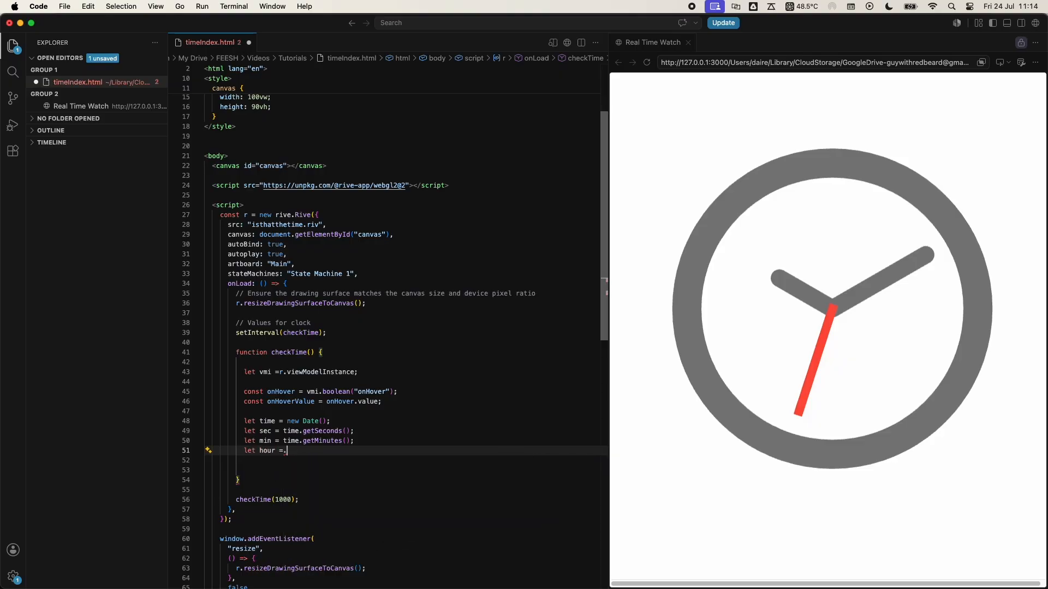
{"action": "key", "text": "BackSpace"}
{"action": "type", "text": "time.get"}
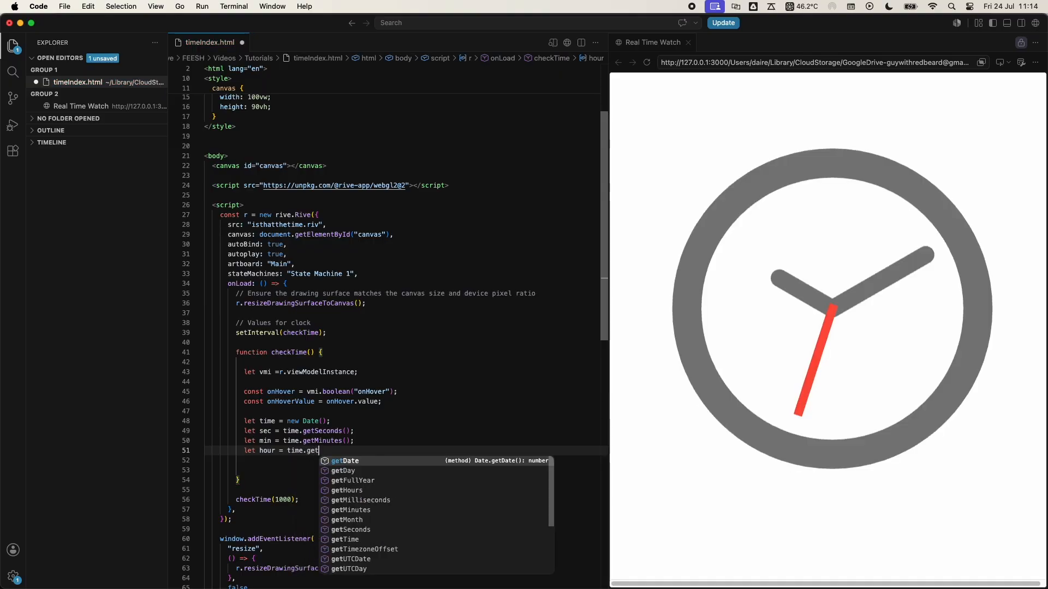
{"action": "type", "text": "Hours +"}
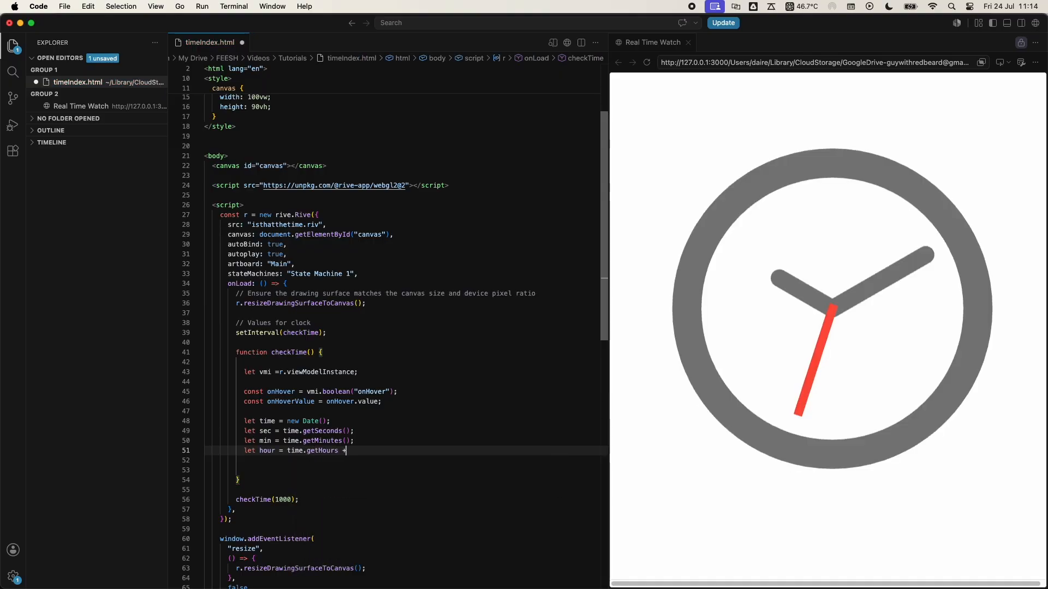
{"action": "key", "text": "Left"}
{"action": "key", "text": "Left"}
{"action": "type", "text": ")("}
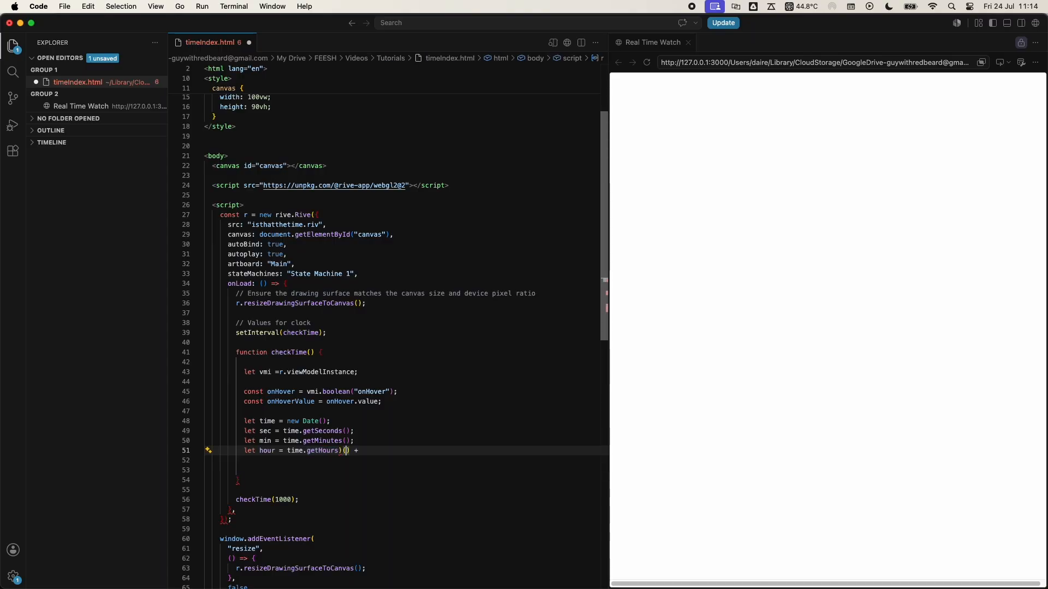
{"action": "key", "text": "BackSpace"}
{"action": "key", "text": "Right"}
{"action": "key", "text": "Right"}
{"action": "key", "text": "Right"}
{"action": "type", "text": "("}
{"action": "type", "text": "min/"}
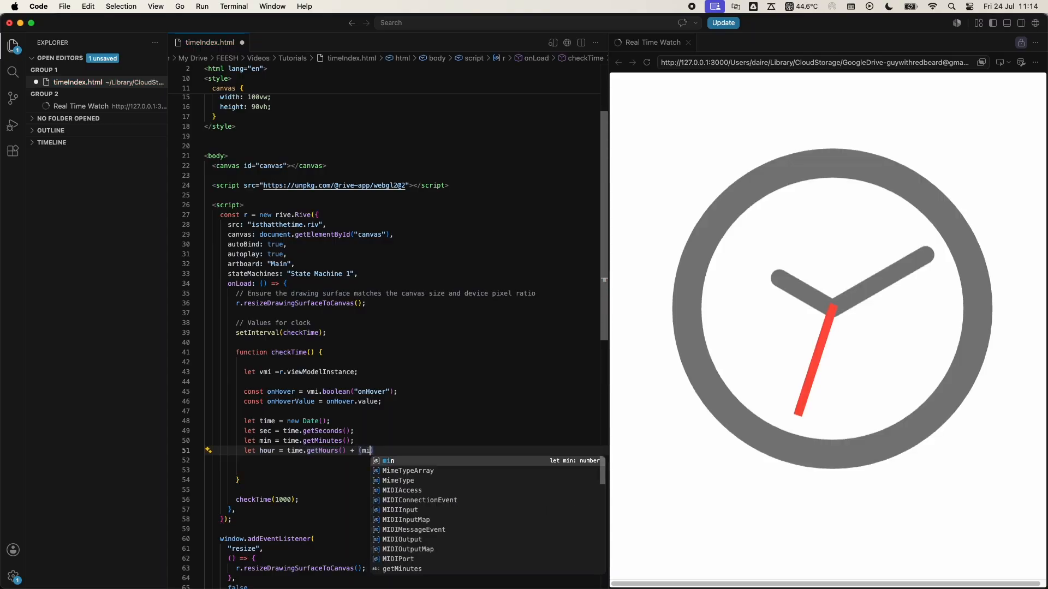
{"action": "type", "text": "60"}
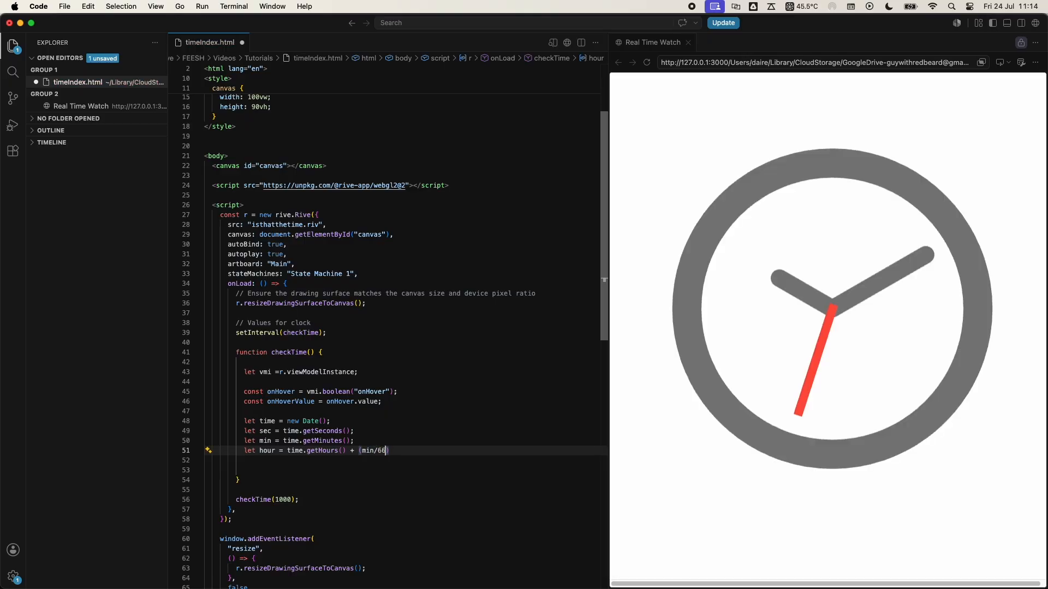
{"action": "type", "text": ");"}
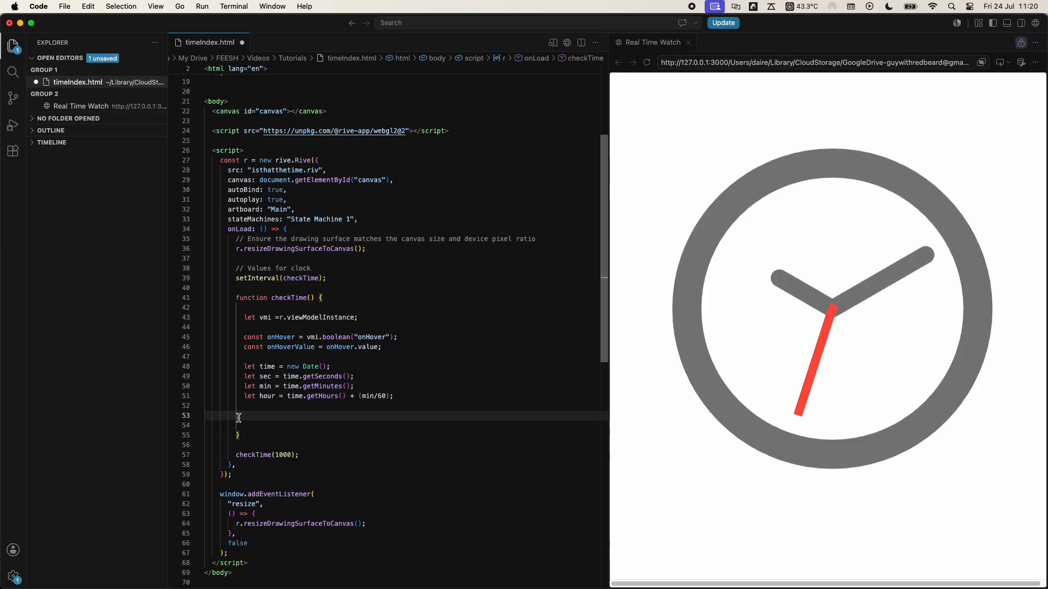
- Add an if block below the time variables in checkTime with the condition onHover.value == true
{"action": "type", "text": "if("}
{"action": "type", "text": "onHover."}
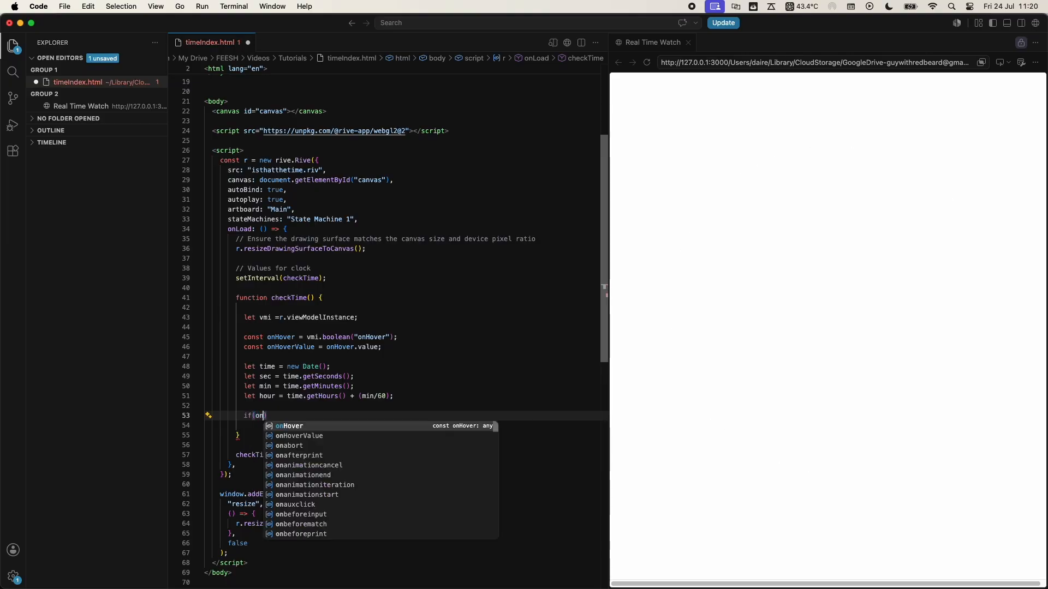
{"action": "type", "text": "value == "}
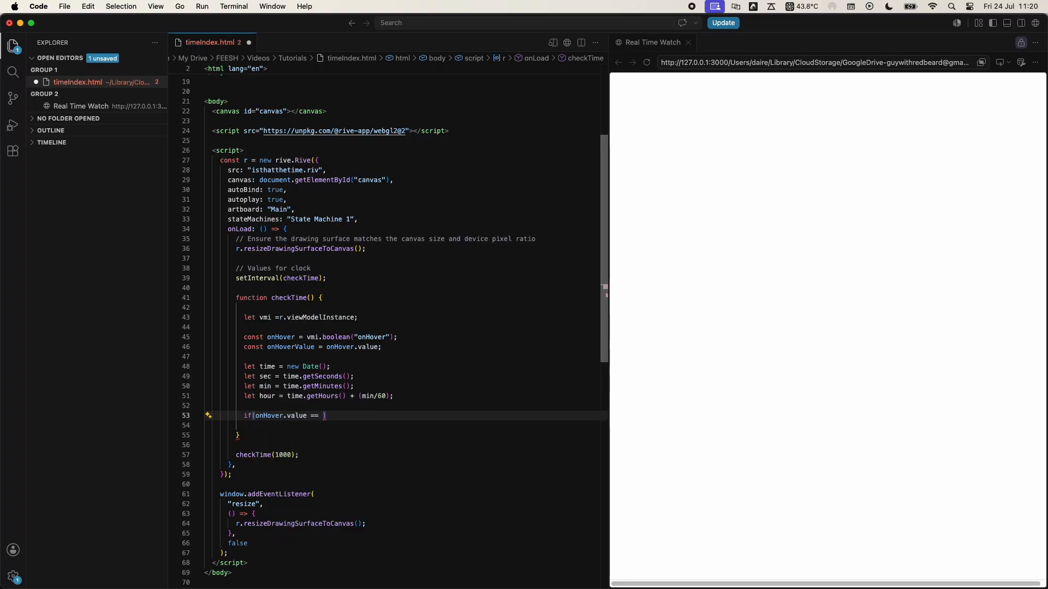
{"action": "type", "text": "true"}
{"action": "key", "text": "super+Return"}
{"action": "type", "text": "{"}
{"action": "key", "text": "Return"}
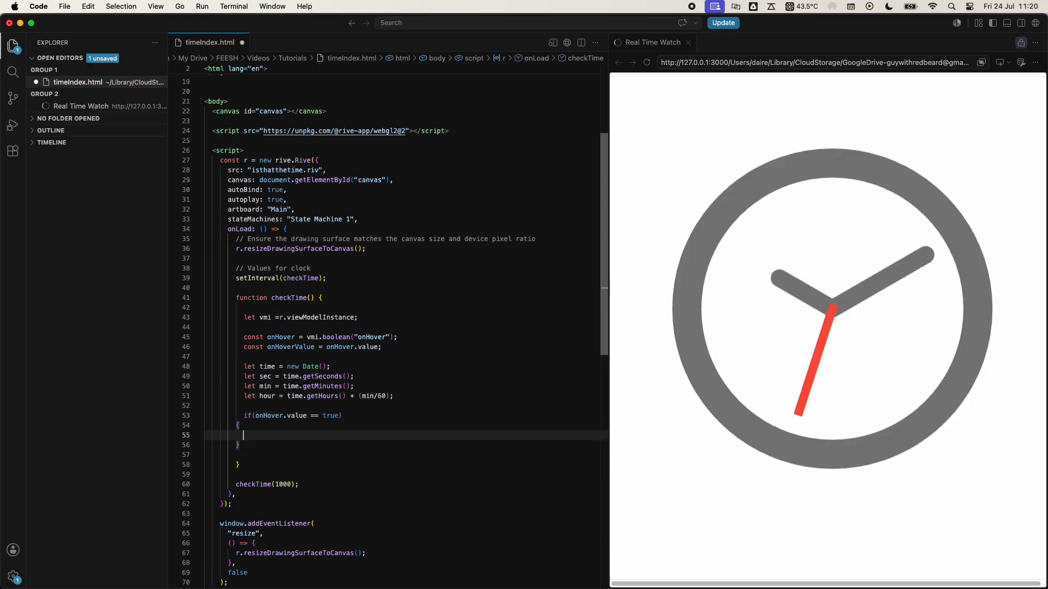
- Inside the if block, assign sec to the view model number "timeSec" through vmi.number("timeSec").value
{"action": "type", "text": "vmi"}
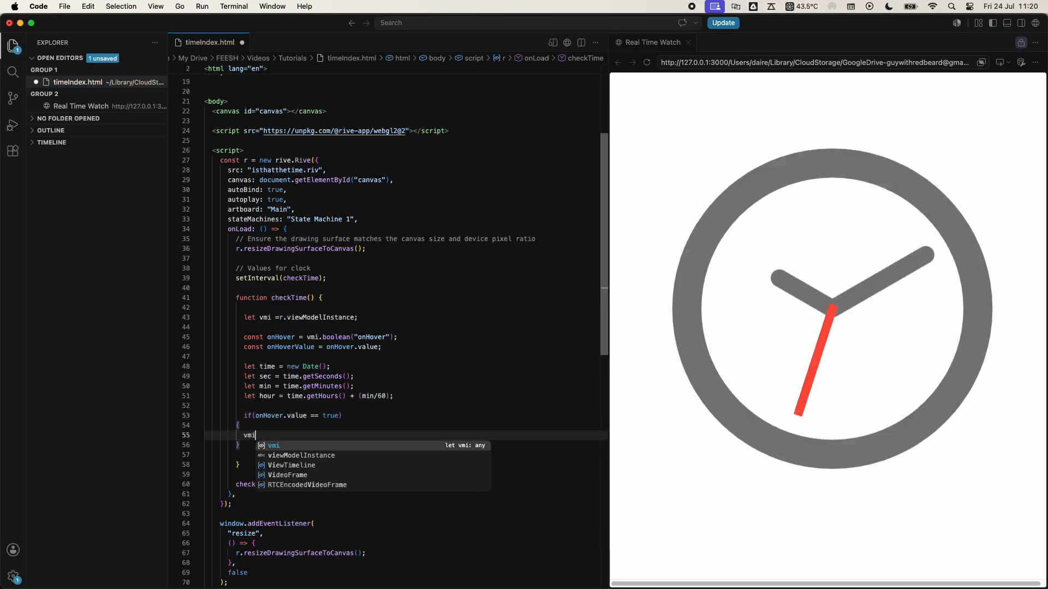
{"action": "type", "text": ".rumber"}
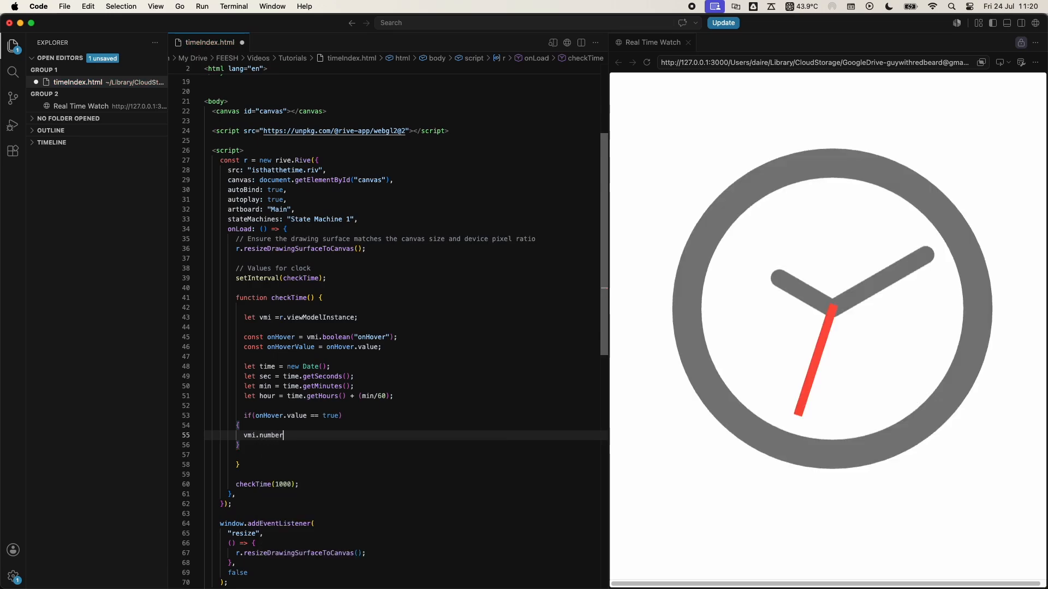
{"action": "type", "text": "(\"timeSec"}
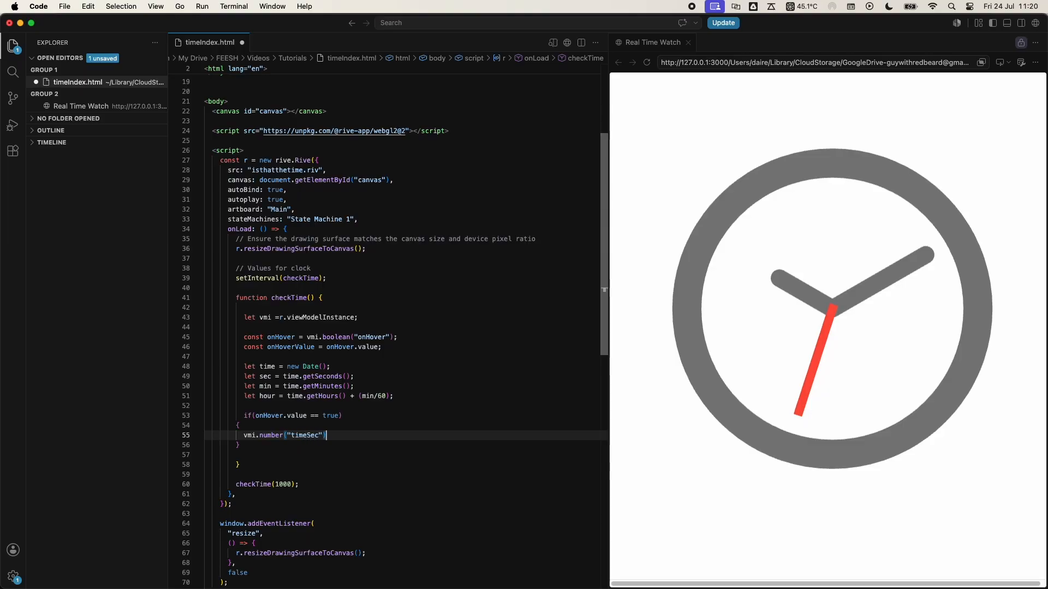
{"action": "type", "text": ").value"}
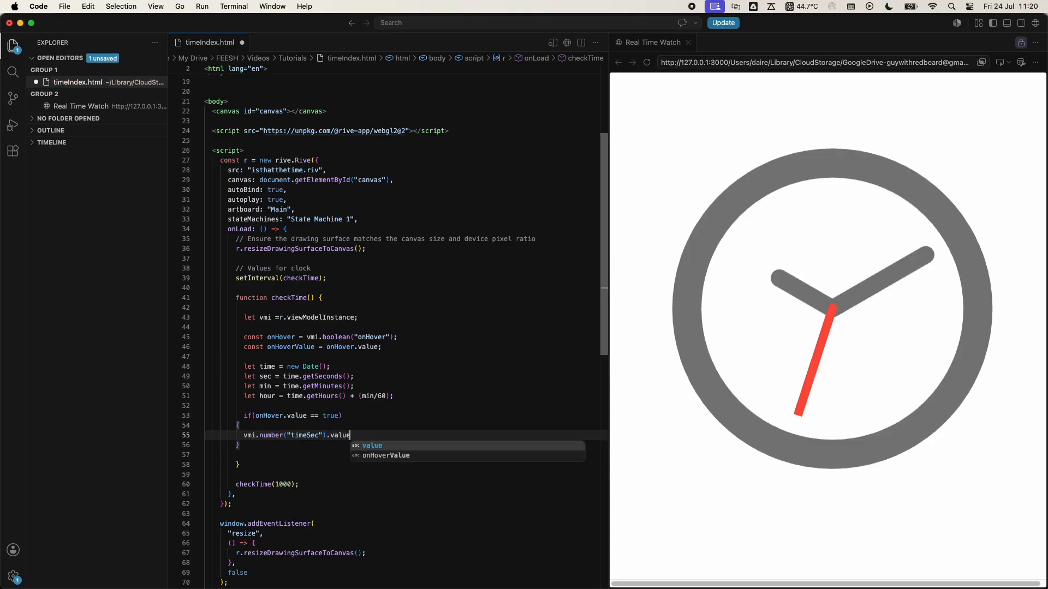
{"action": "type", "text": " = sec"}
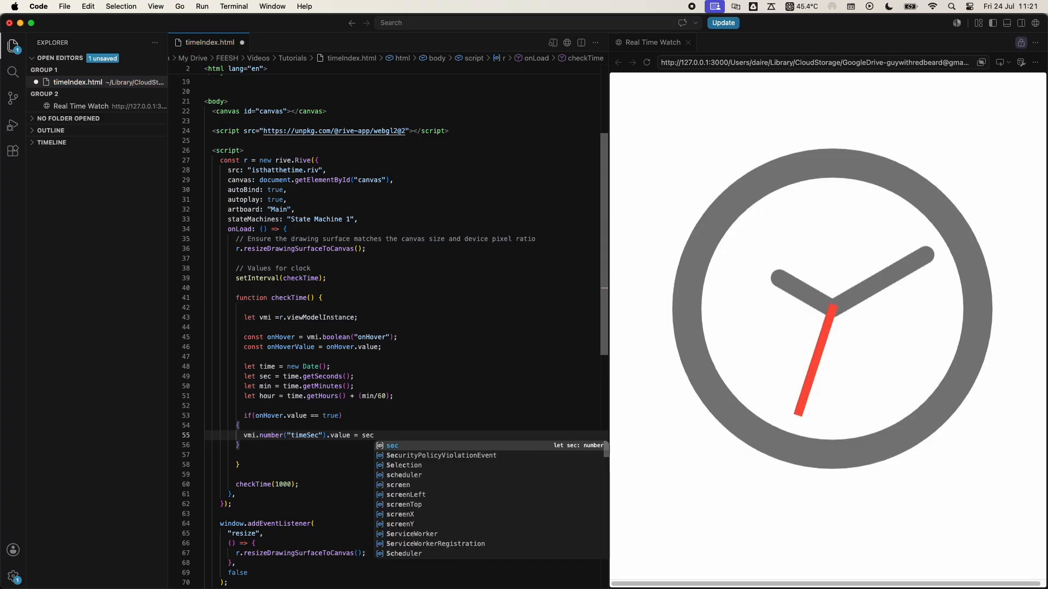
{"action": "type", "text": ";"}
- On the line after the timeSec assignment, set vmi.number("timeMin").value to min
{"action": "key", "text": "Return"}
{"action": "type", "text": "vmi"}
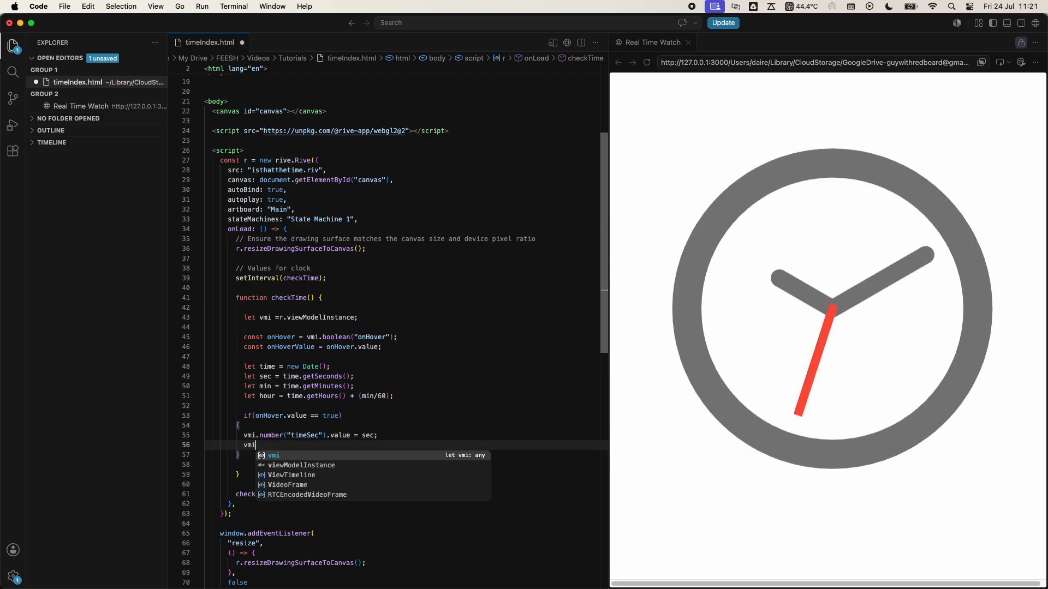
{"action": "type", "text": ".nu"}
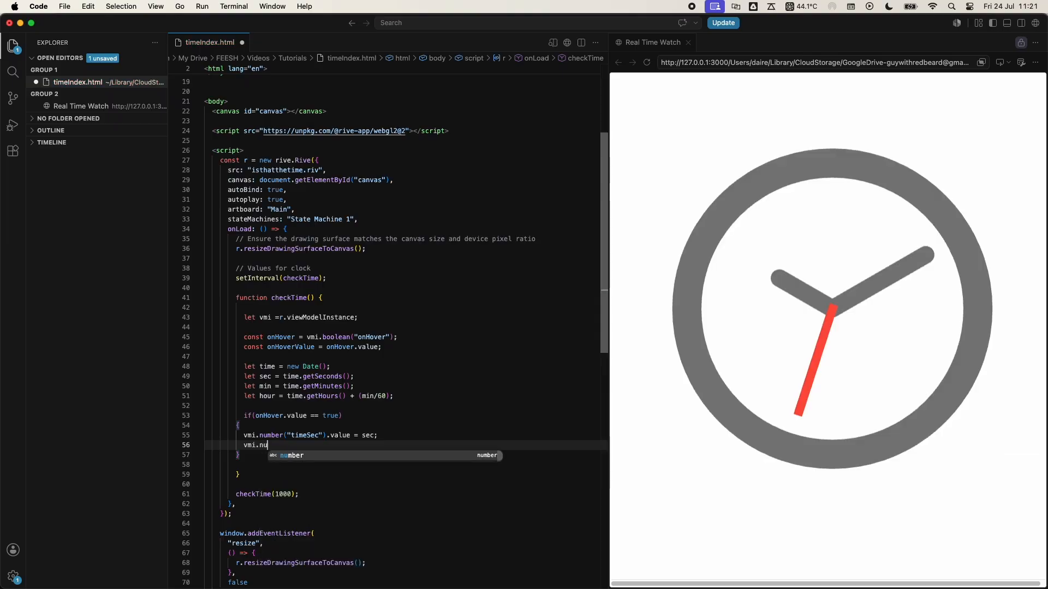
{"action": "type", "text": "mber()"}
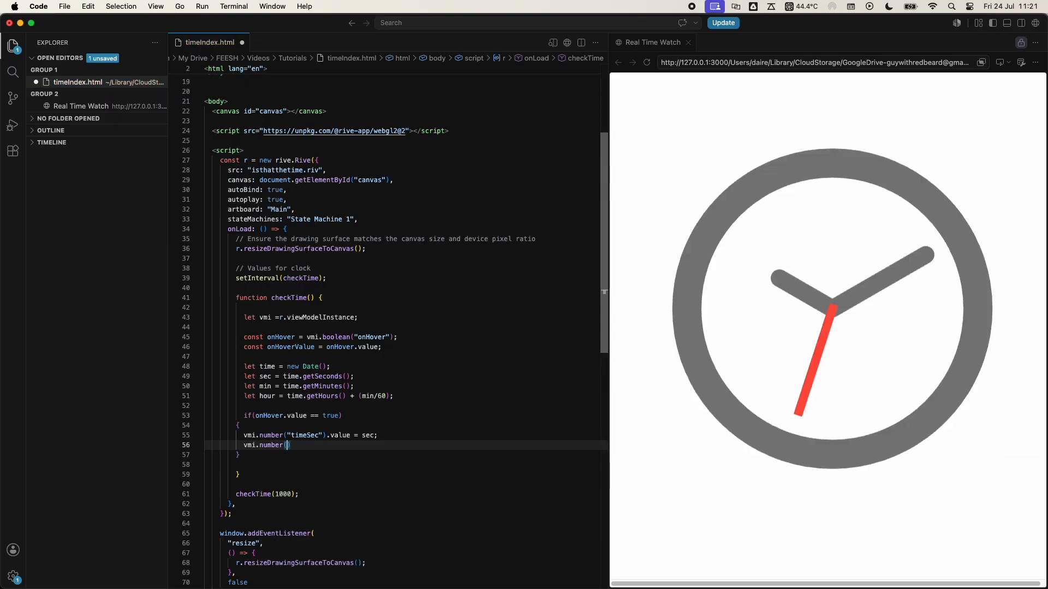
{"action": "type", "text": "\"timeMin"}
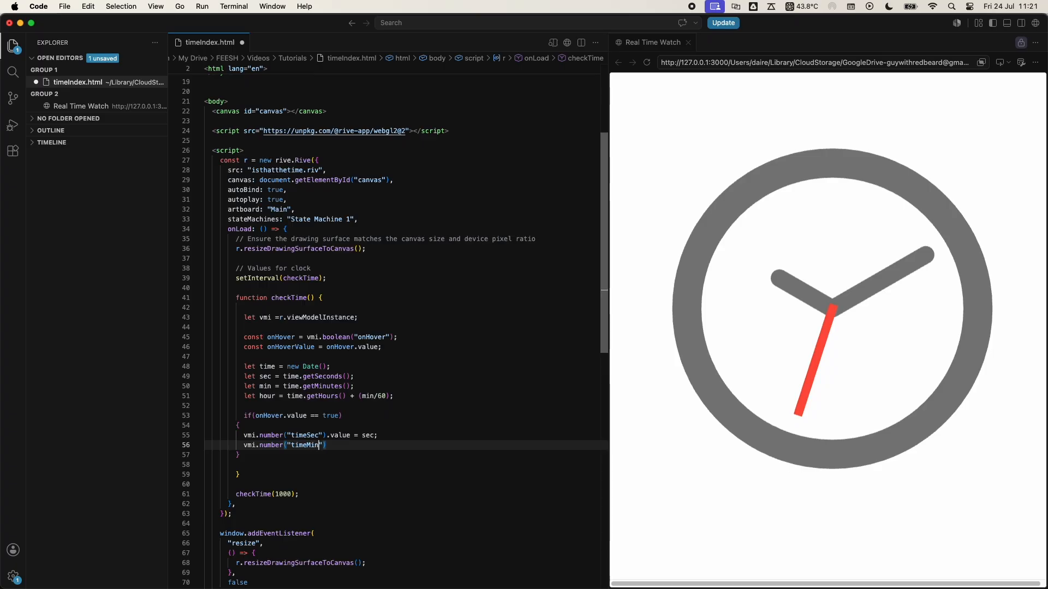
{"action": "type", "text": ")."}
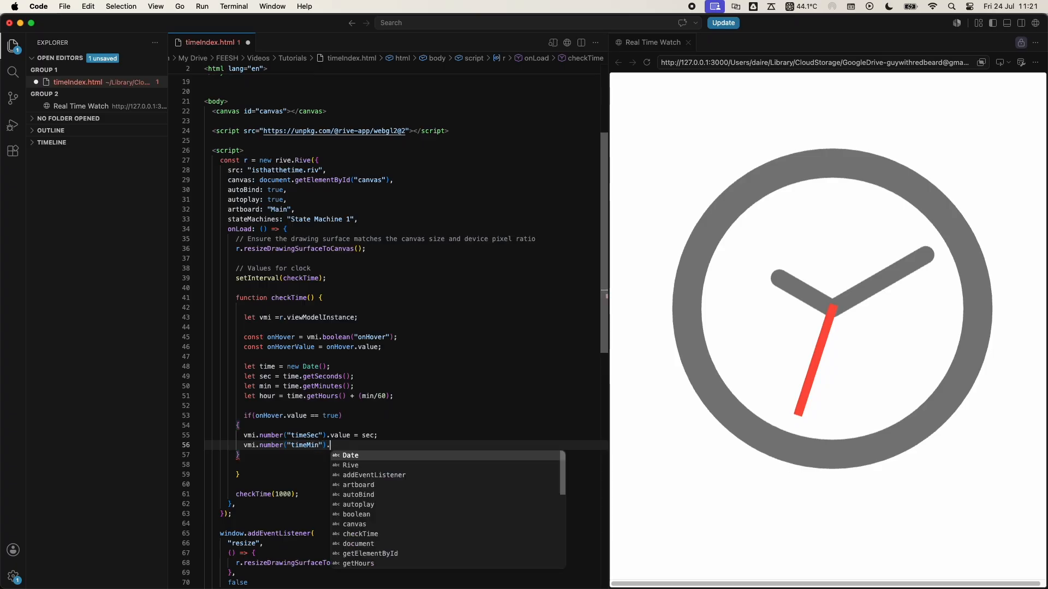
{"action": "type", "text": "value = min"}
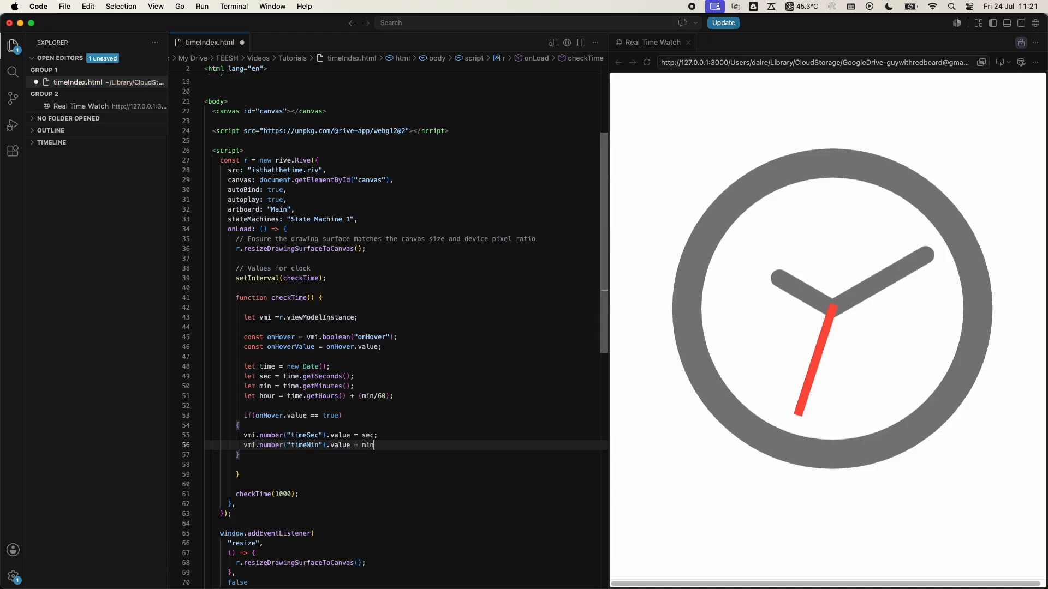
{"action": "type", "text": ";"}
- Set vmi.number("timeHour").value to hour as the last line of the if block, without a trailing blank line
{"action": "key", "text": "Return"}
{"action": "type", "text": "vmi"}
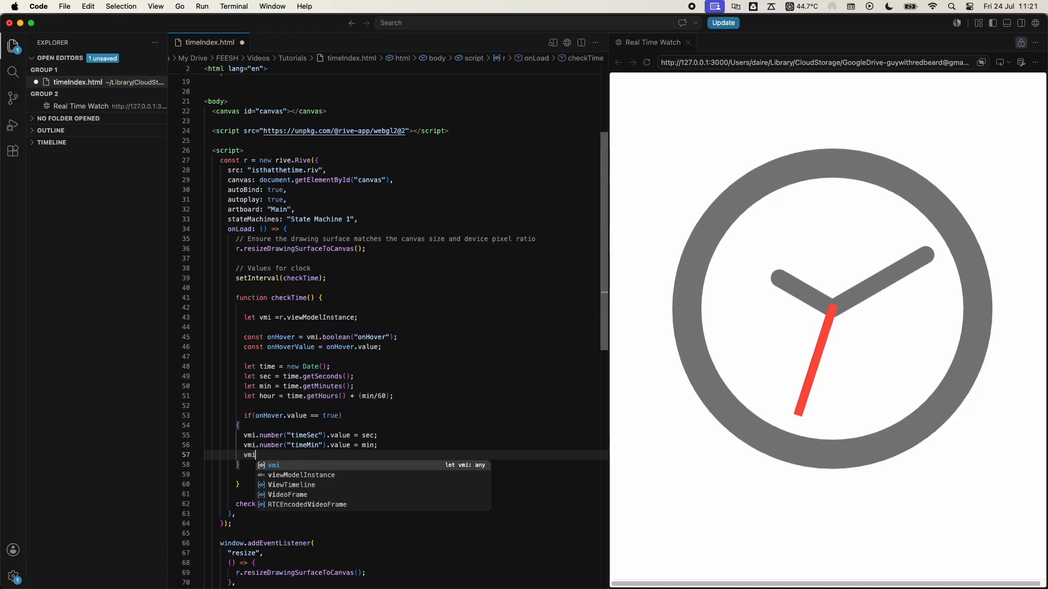
{"action": "type", "text": ".number"}
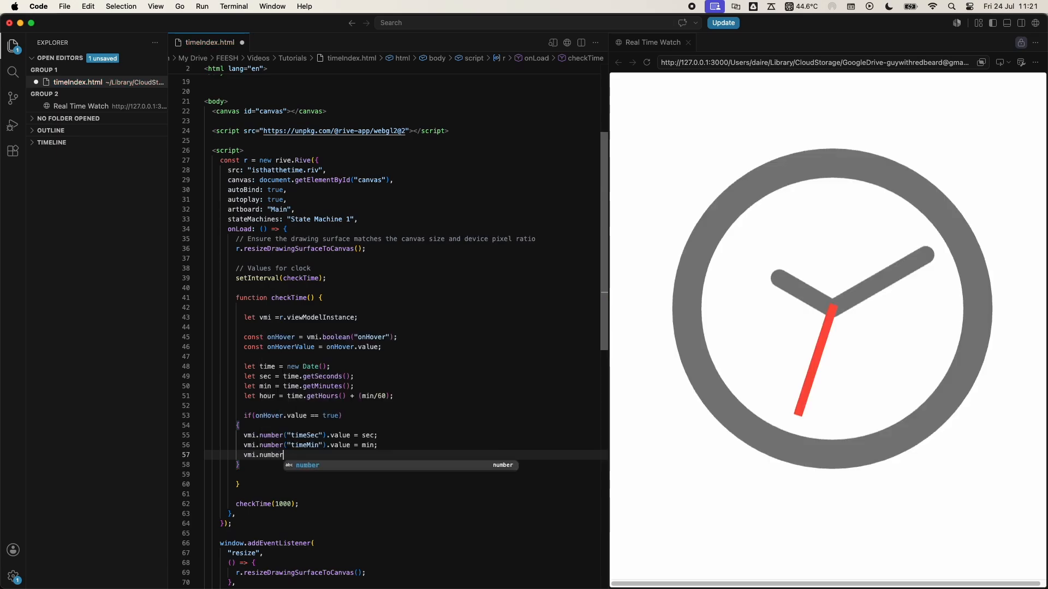
{"action": "type", "text": "()"}
{"action": "type", "text": "\""}
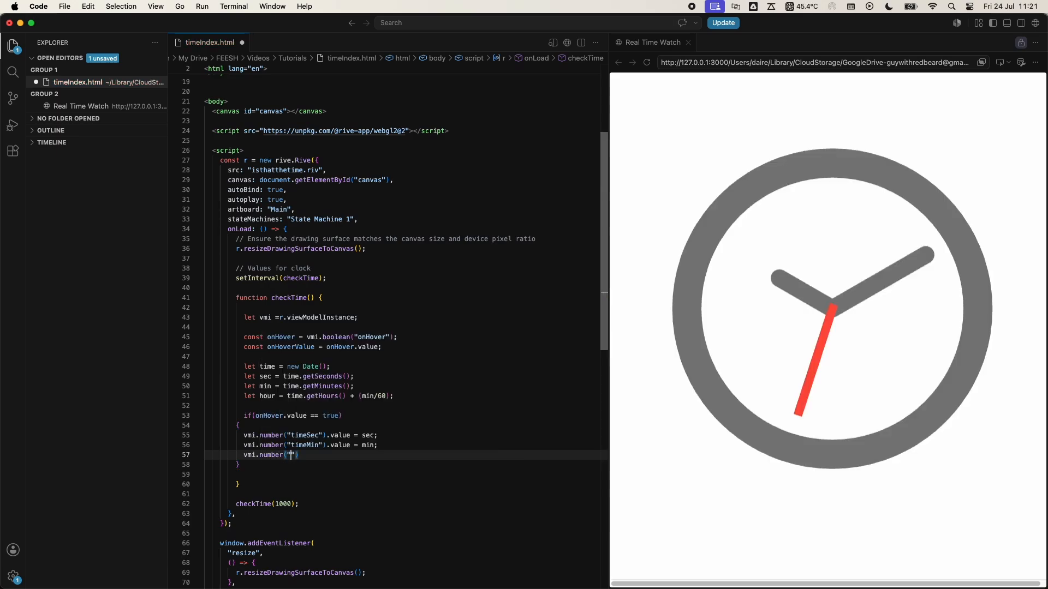
{"action": "type", "text": "timeH"}
{"action": "type", "text": "our"}
{"action": "type", "text": "."}
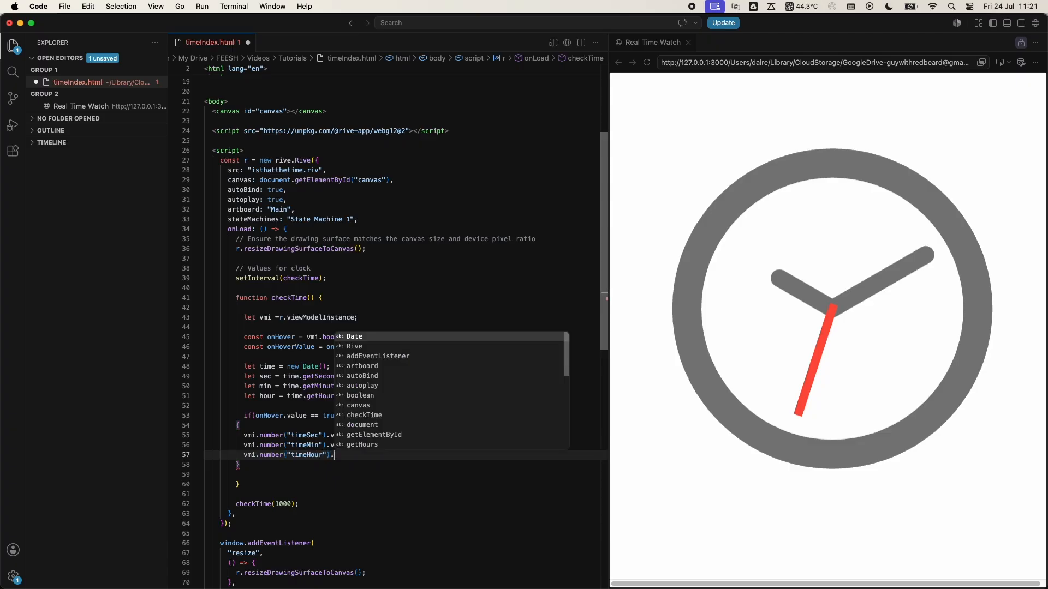
{"action": "type", "text": "value = ho"}
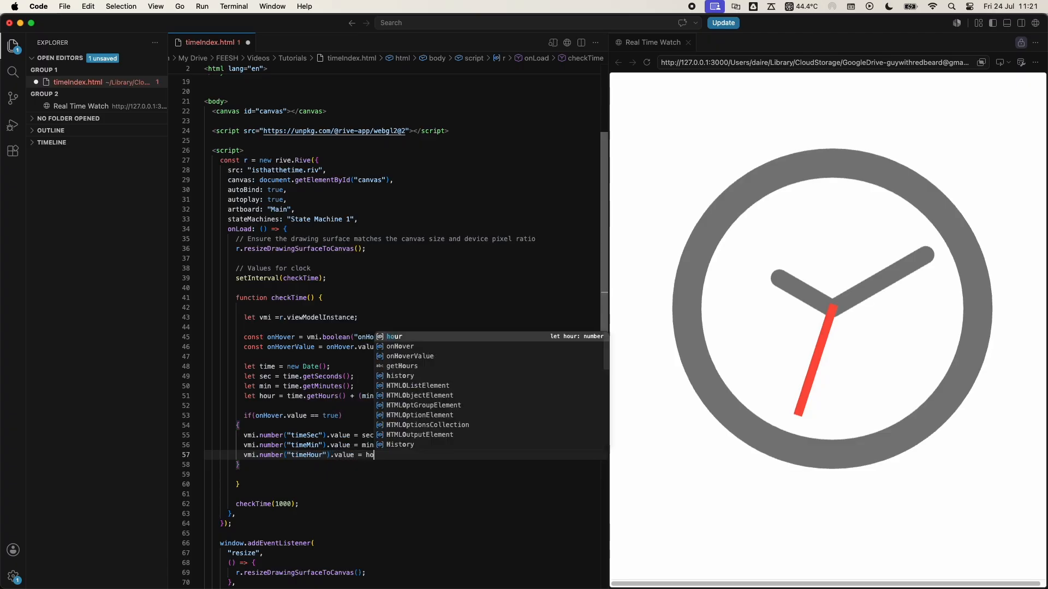
{"action": "type", "text": "ur;"}
{"action": "key", "text": "Return"}
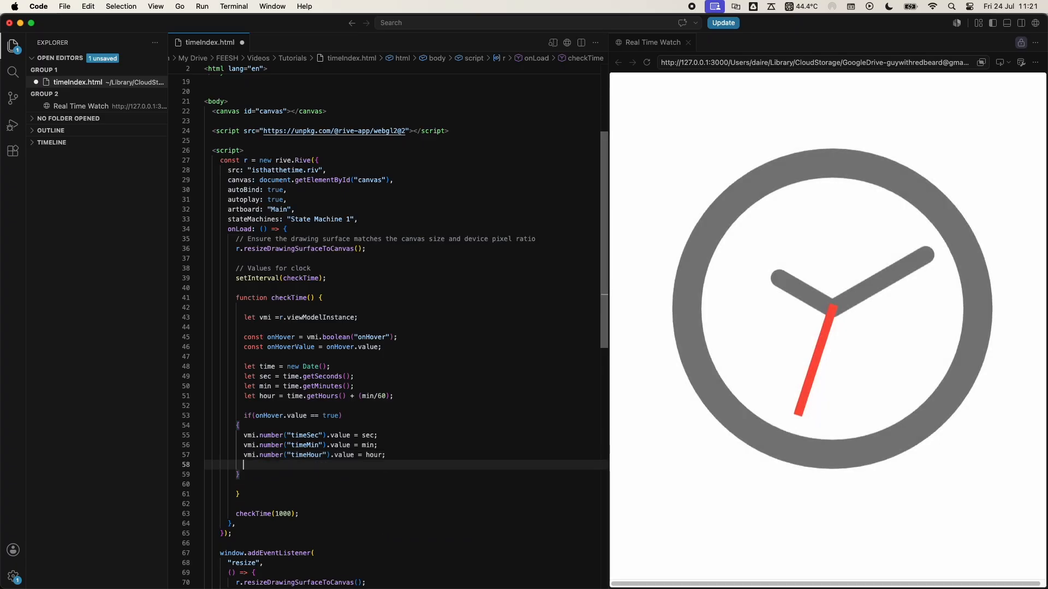
{"action": "key", "text": "BackSpace"}
{"action": "key", "text": "BackSpace"}
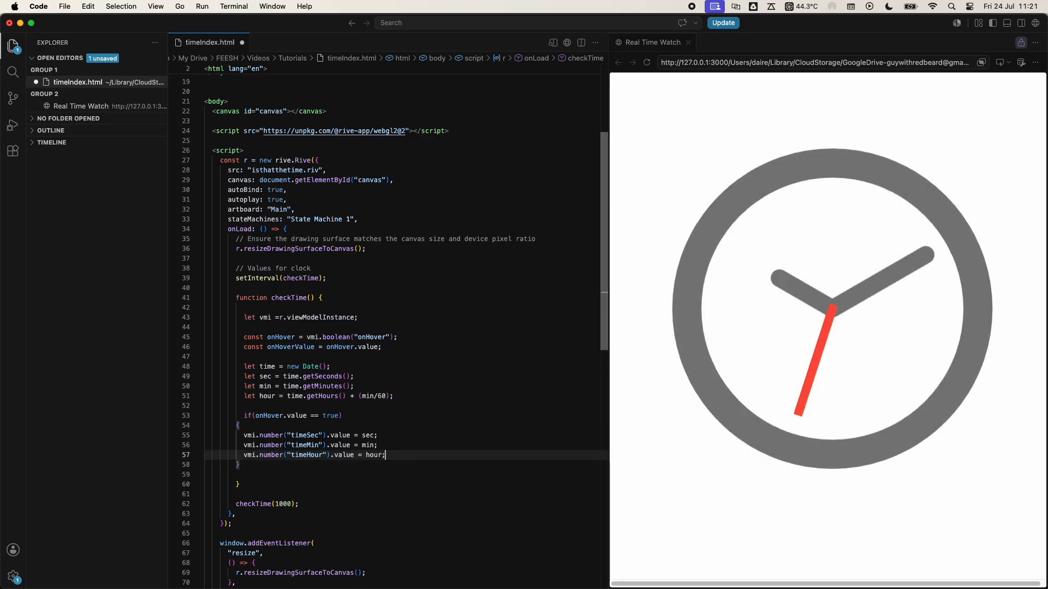
- Add an else block with an empty body directly below the onHover if block
{"action": "mouse_move", "coordinate": [825, 292]}
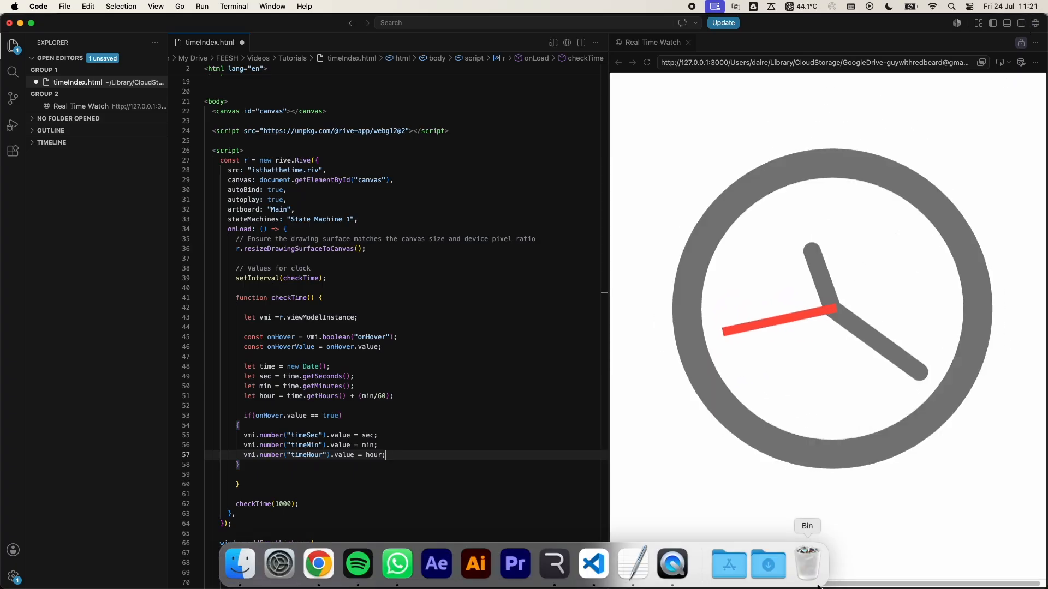
{"action": "mouse_move", "coordinate": [834, 328]}
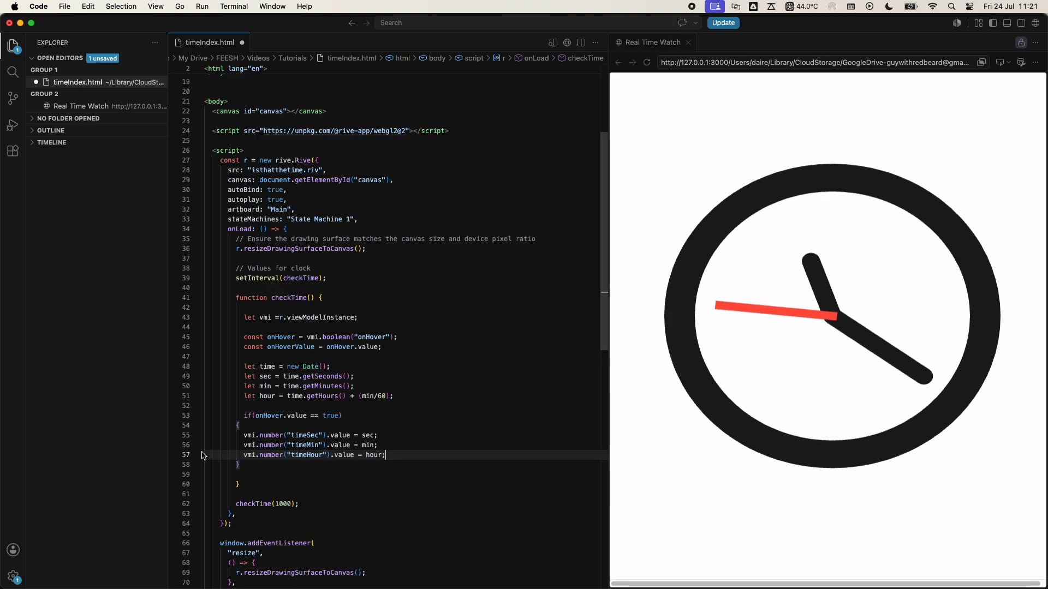
{"action": "left_click", "coordinate": [253, 472]}
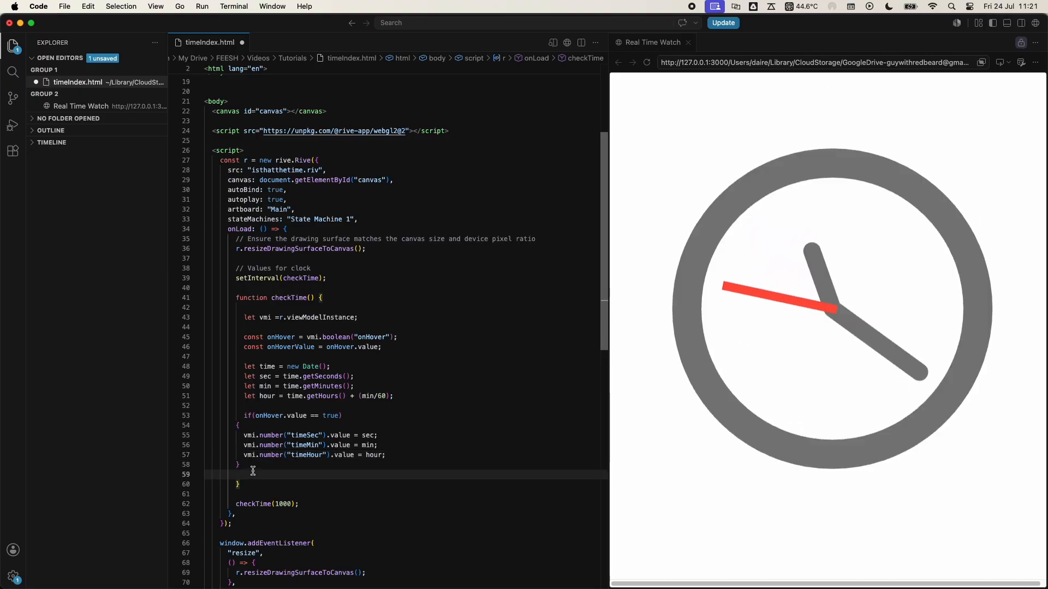
{"action": "key", "text": "Return"}
{"action": "key", "text": "Up"}
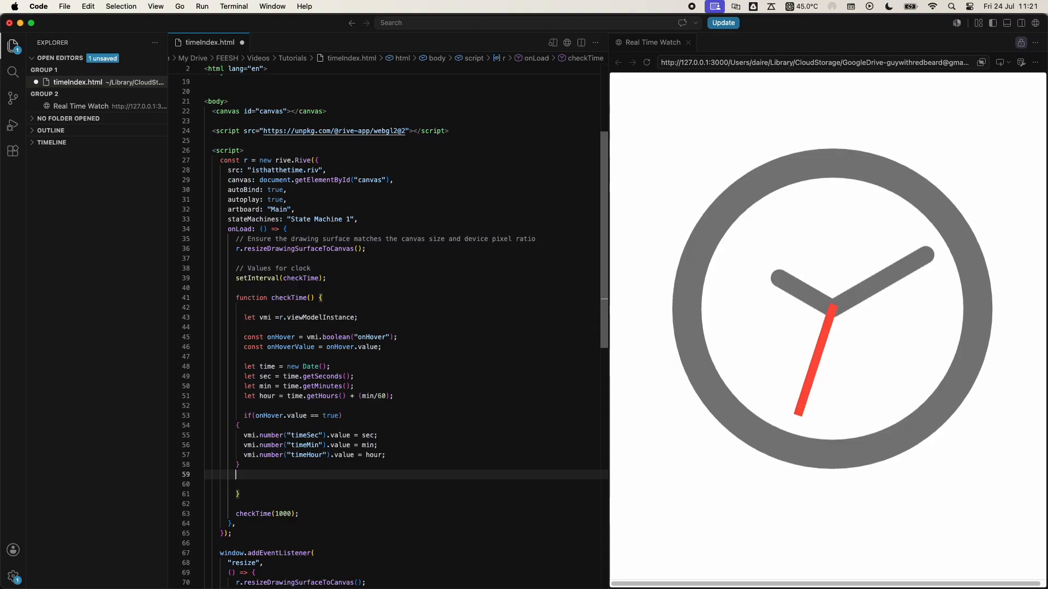
{"action": "type", "text": "else"}
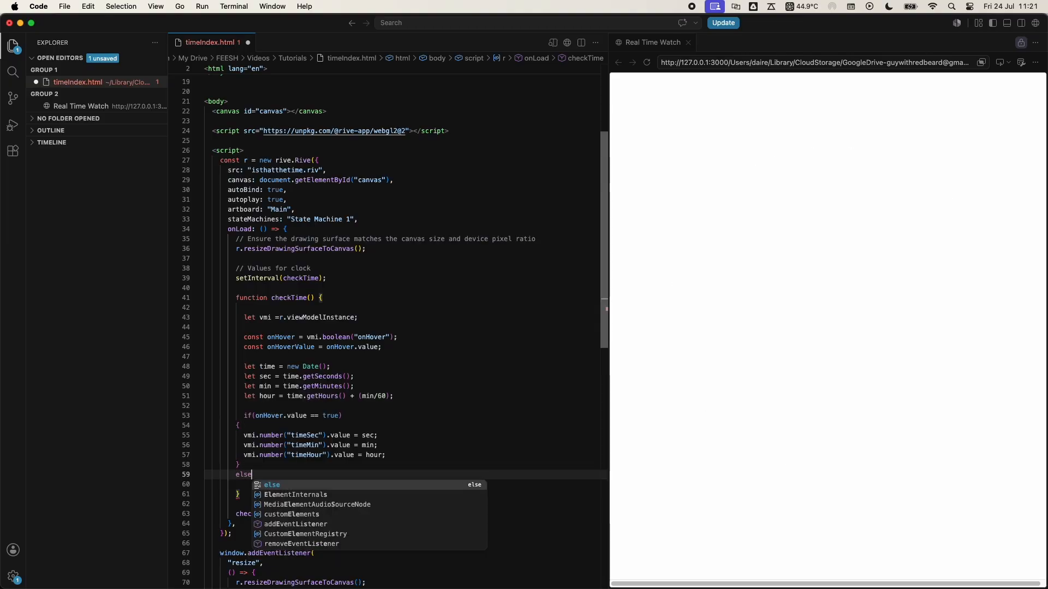
{"action": "key", "text": "Escape"}
{"action": "key", "text": "Return"}
{"action": "type", "text": "{"}
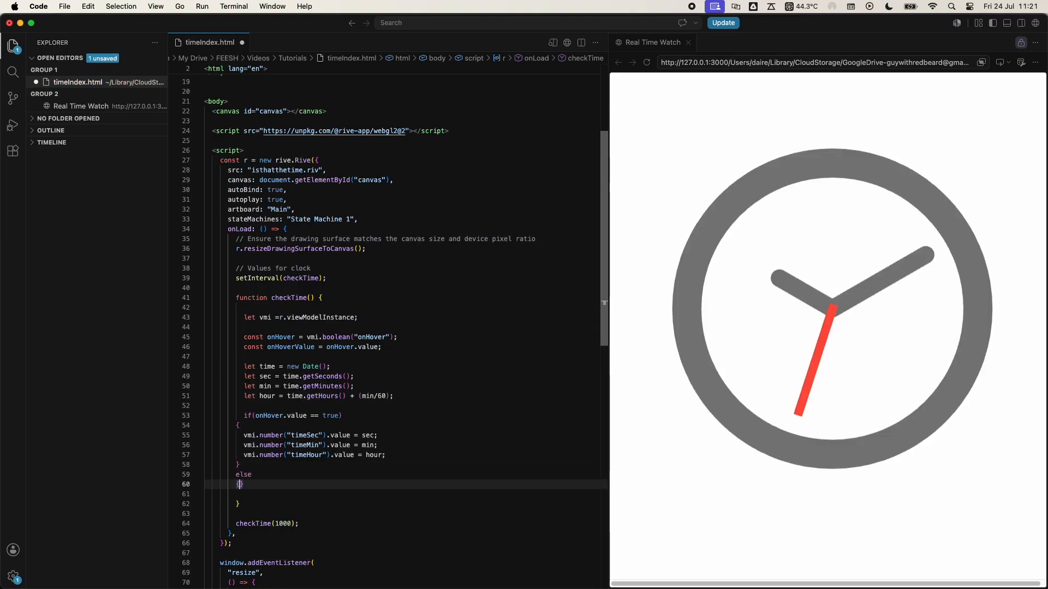
{"action": "key", "text": "Return"}
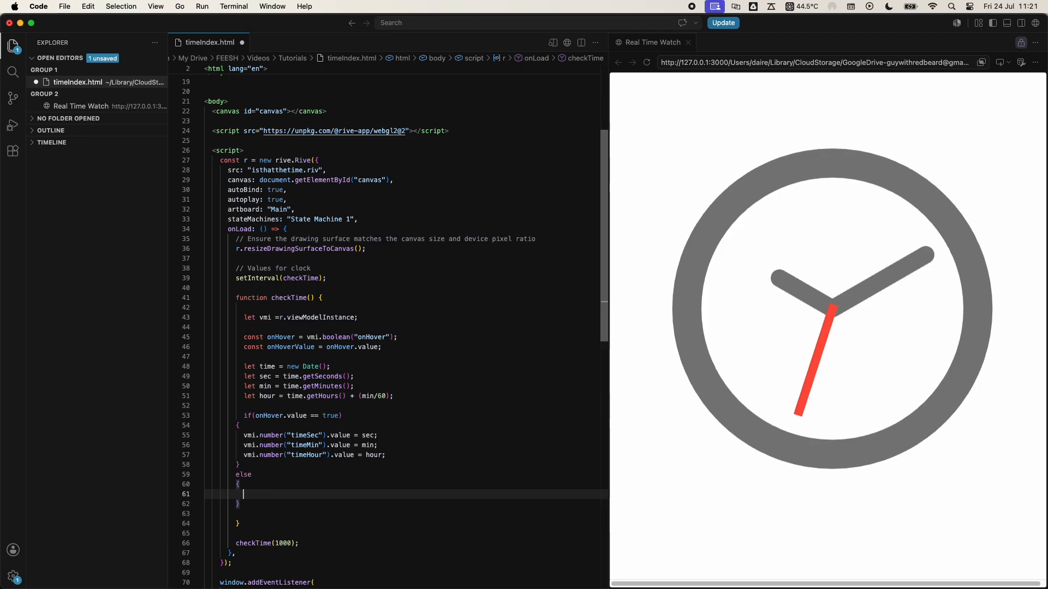
- In the empty else block, set vmi.number("timeMin").value to 10, reusing the property expression from the if block
{"action": "left_click_drag", "start_coordinate": [354, 435], "coordinate": [240, 437]}
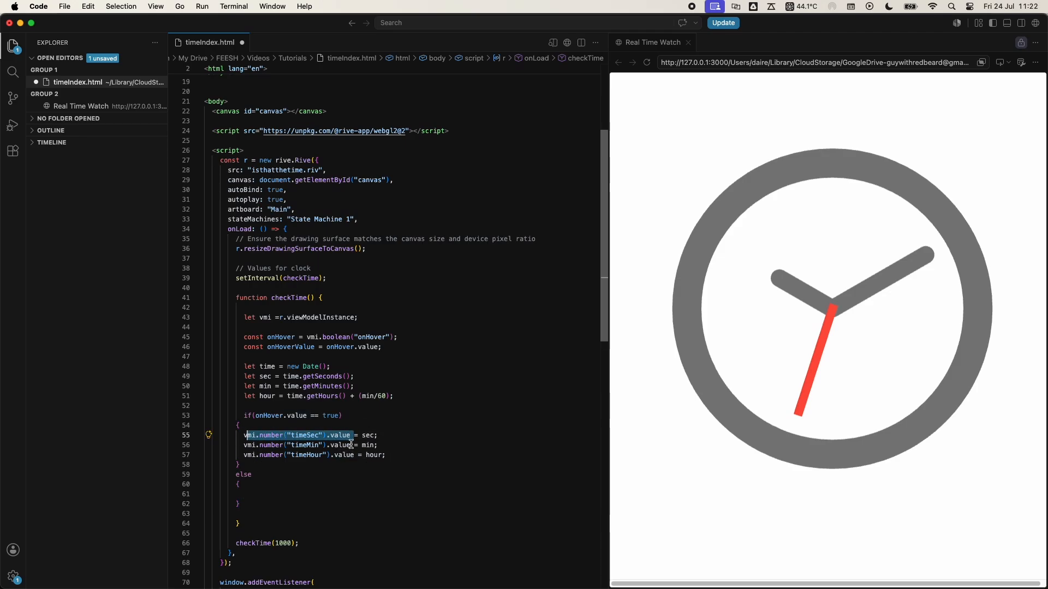
{"action": "left_click_drag", "start_coordinate": [350, 445], "coordinate": [244, 445]}
{"action": "key", "text": "super+c"}
{"action": "left_click", "coordinate": [250, 493]}
{"action": "key", "text": "super+v"}
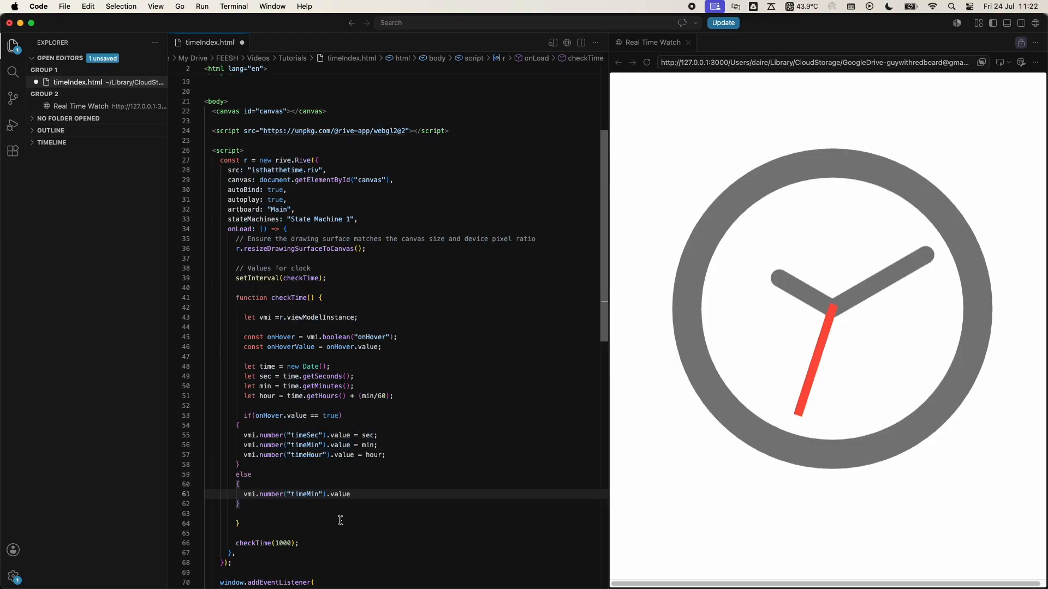
{"action": "type", "text": "= 10"}
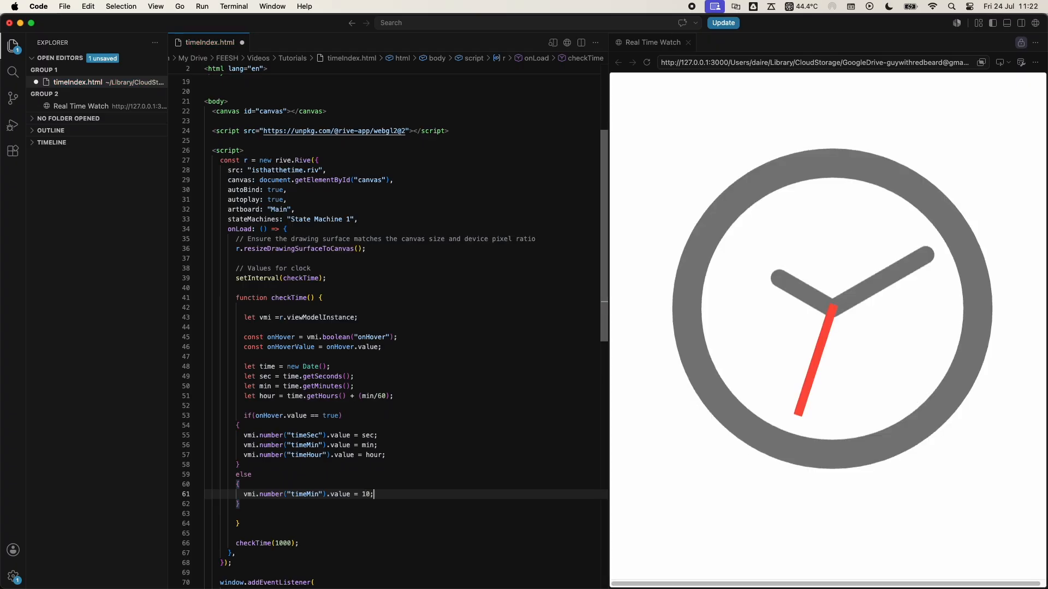
{"action": "type", "text": ";"}
- Below the timeMin assignment in the else block, set vmi.number("timeHour").value to 10, reusing the expression from the if block
{"action": "key", "text": "Return"}
{"action": "left_click_drag", "start_coordinate": [354, 455], "coordinate": [247, 455]}
{"action": "key", "text": "cmd+c"}
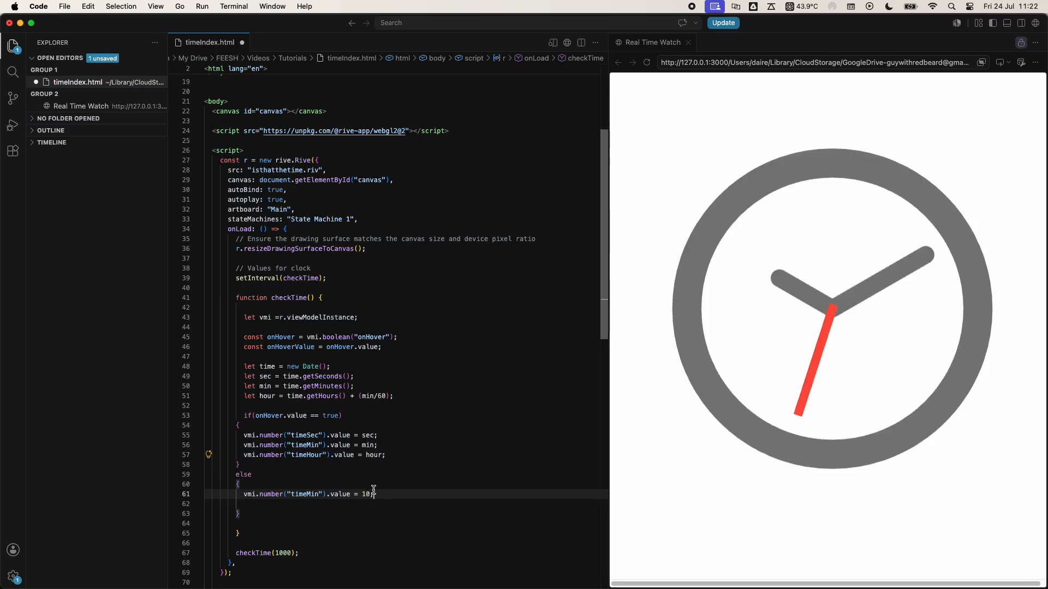
{"action": "left_click", "coordinate": [377, 494]}
{"action": "key", "text": "Return"}
{"action": "key", "text": "cmd+v"}
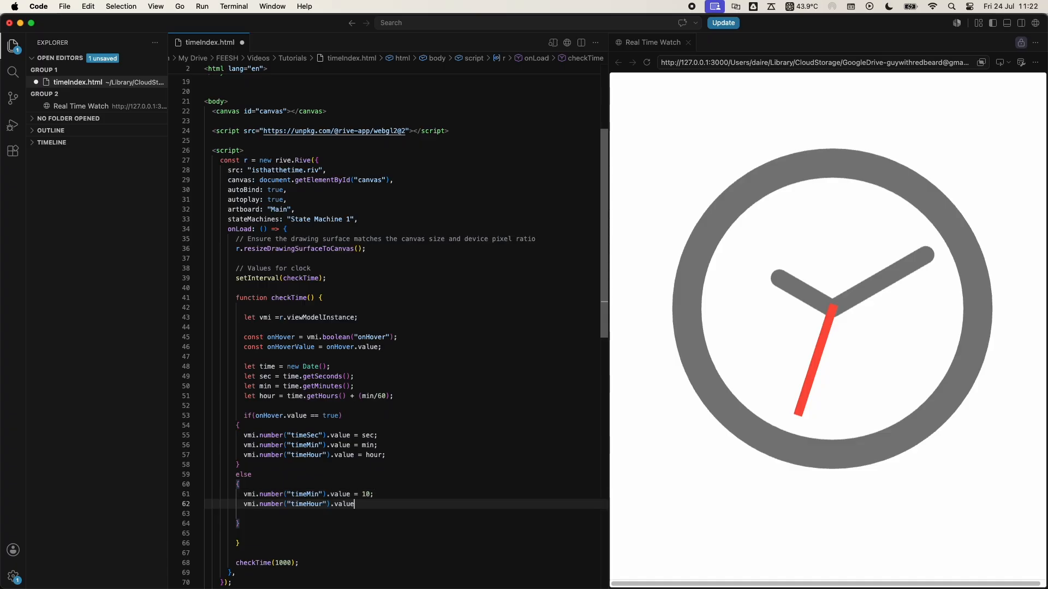
{"action": "type", "text": "= 10"}
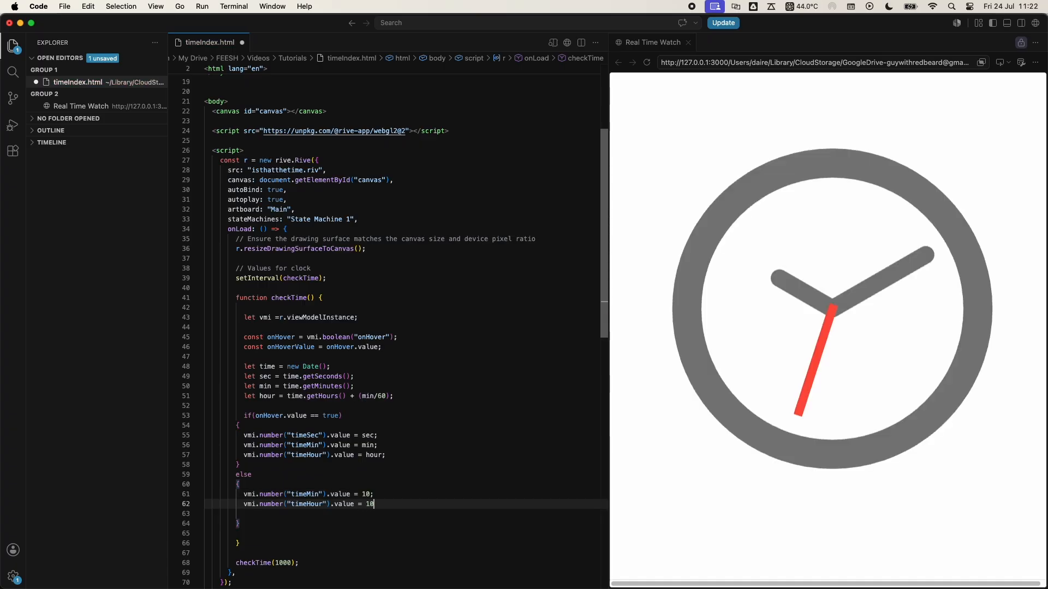